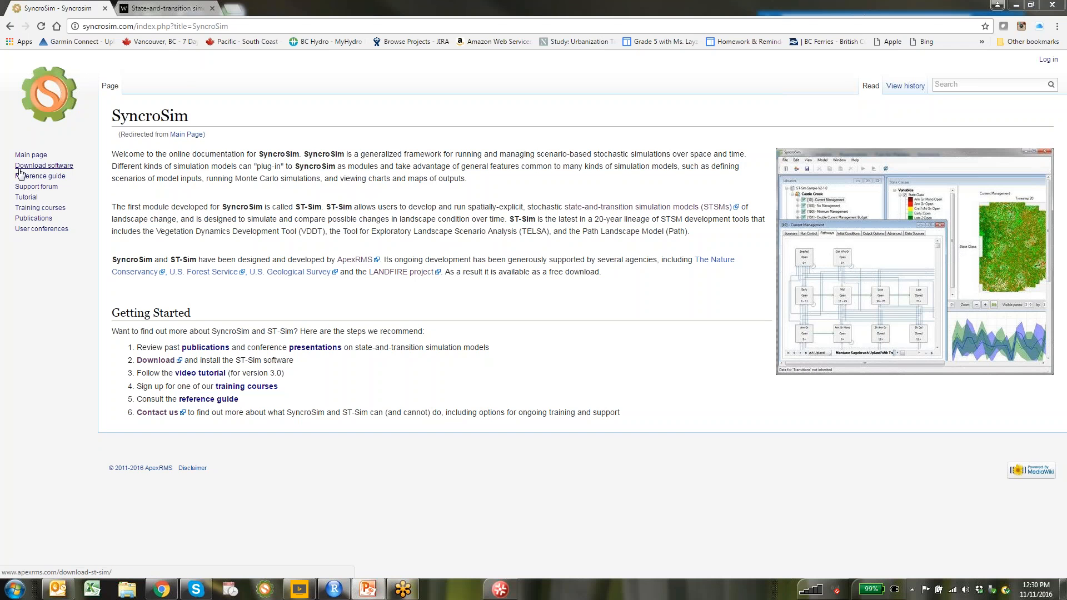
Download ST-Sim Size Dist Tutorial.zip from the wiki's spatially explicit events tutorial section
{"action": "left_click", "coordinate": [20, 200]}
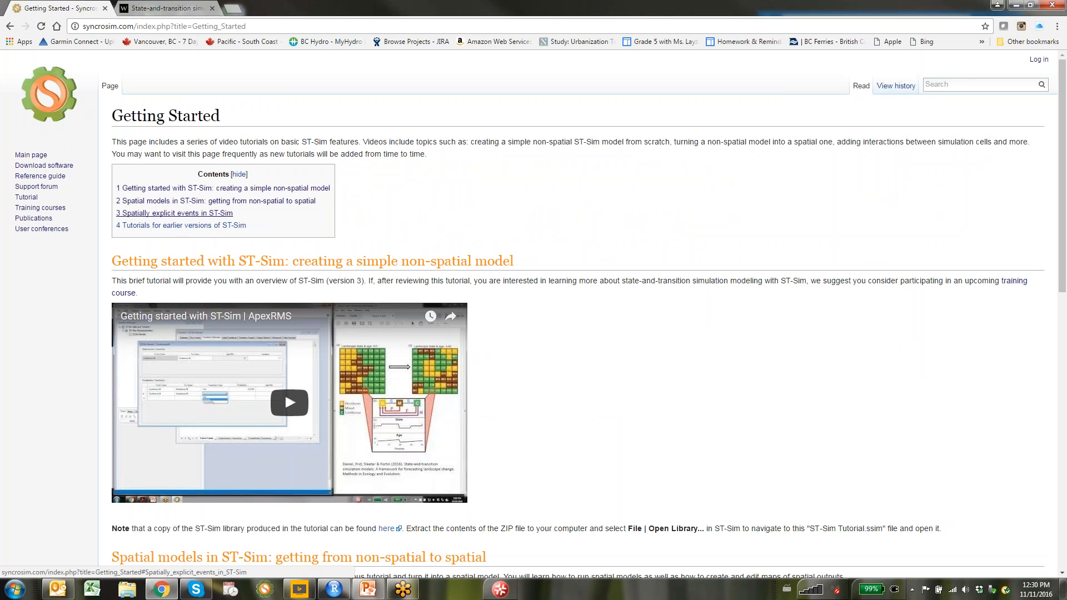
{"action": "left_click", "coordinate": [167, 215]}
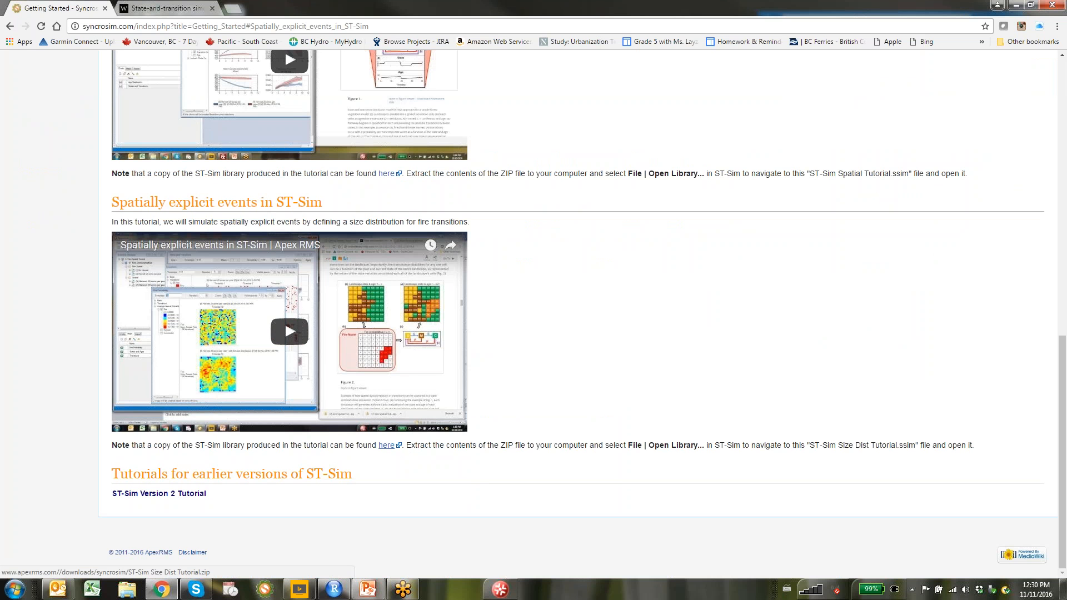
{"action": "left_click", "coordinate": [386, 446]}
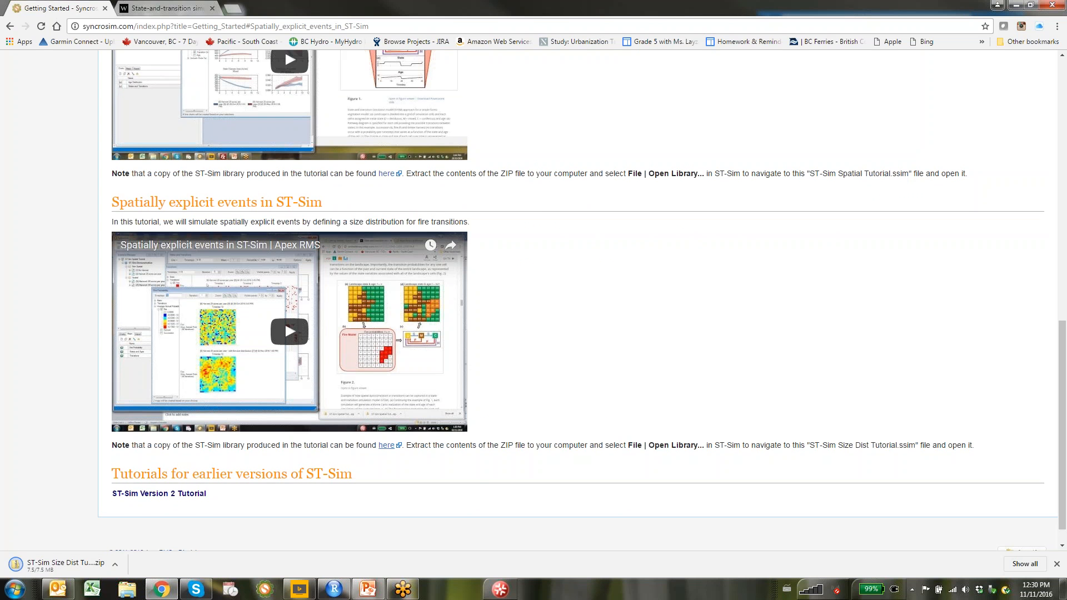
{"action": "left_click", "coordinate": [115, 563]}
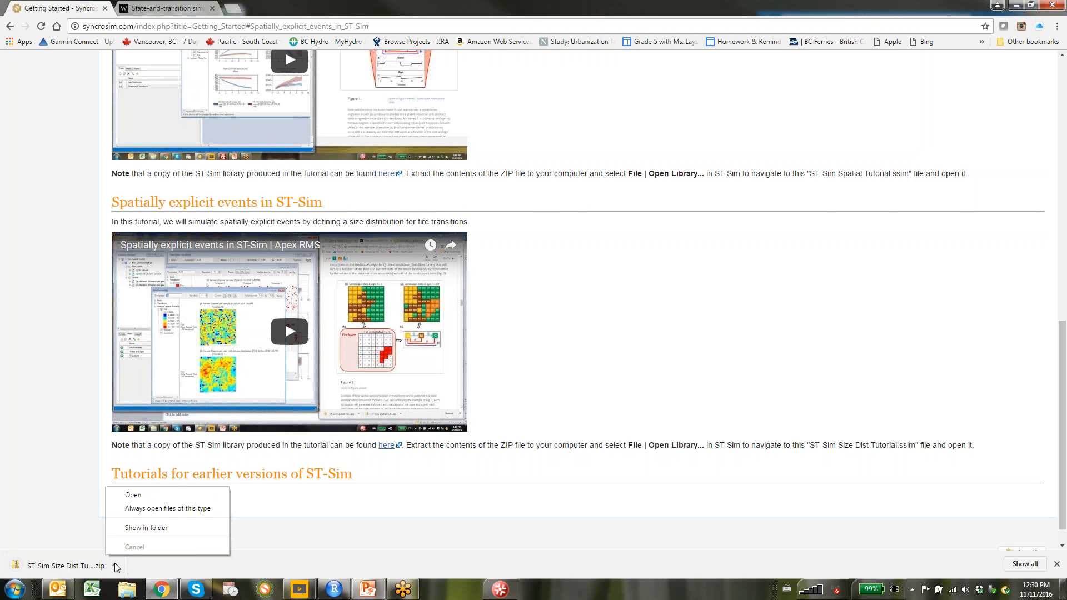
Extract the tutorial zip into My Documents, then return to the Wiley STSM article tab
{"action": "left_click", "coordinate": [140, 528]}
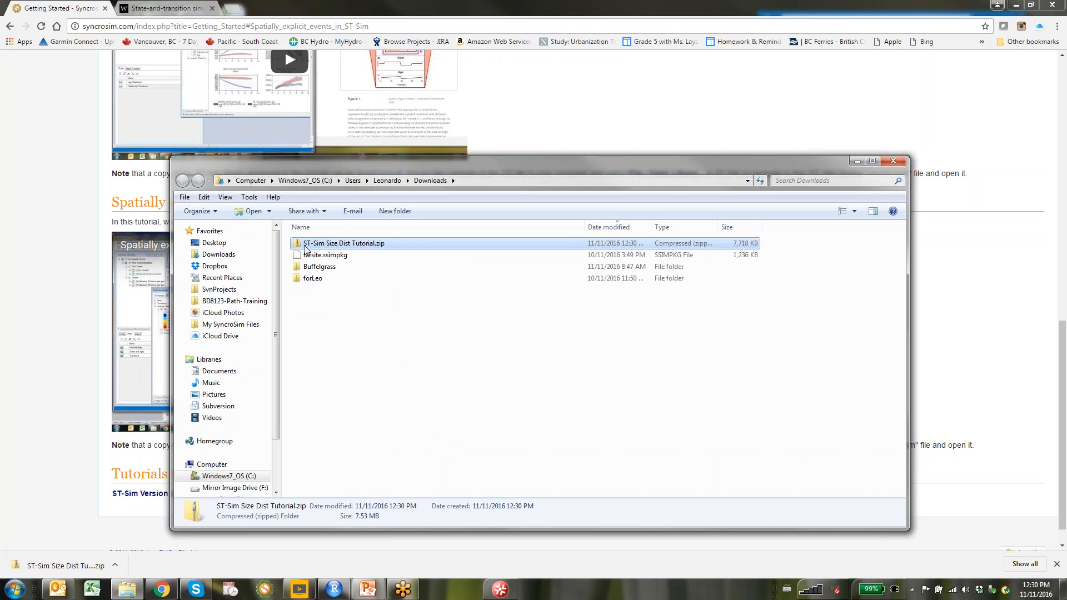
{"action": "right_click", "coordinate": [305, 249]}
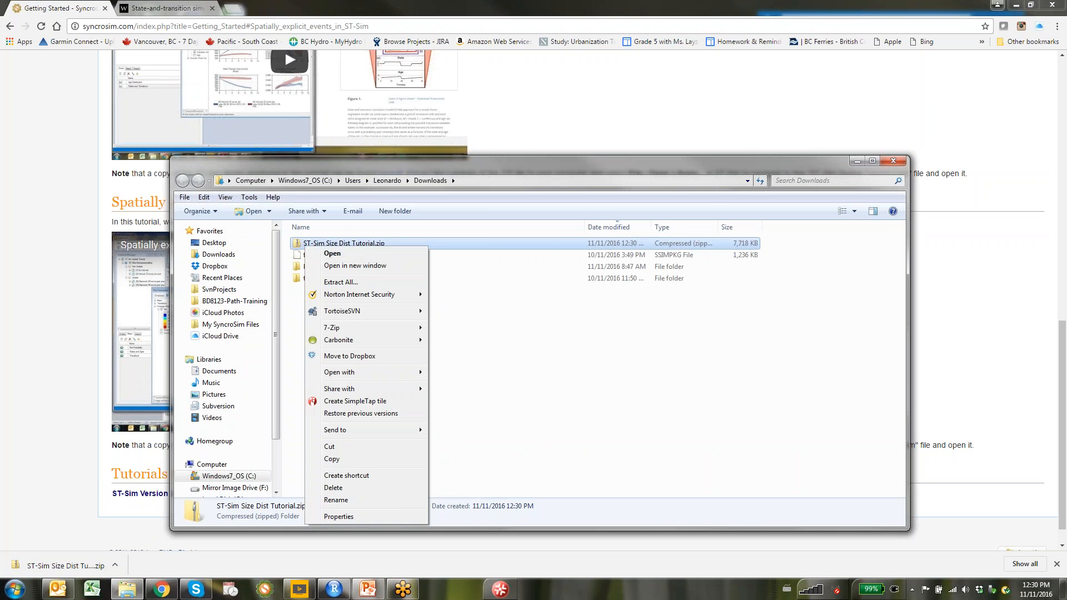
{"action": "left_click", "coordinate": [370, 278]}
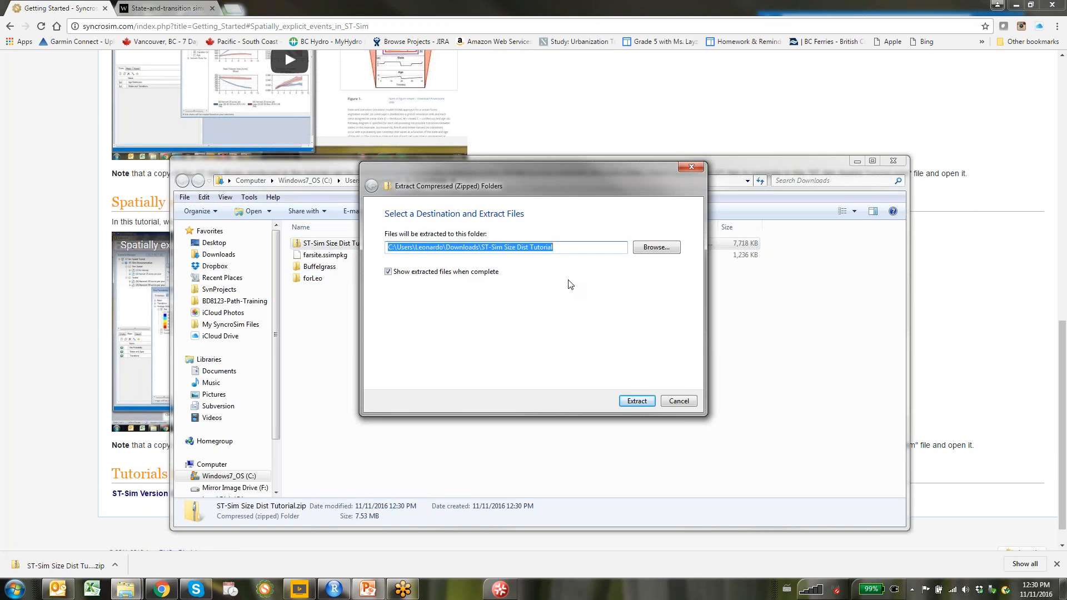
{"action": "left_click", "coordinate": [663, 252]}
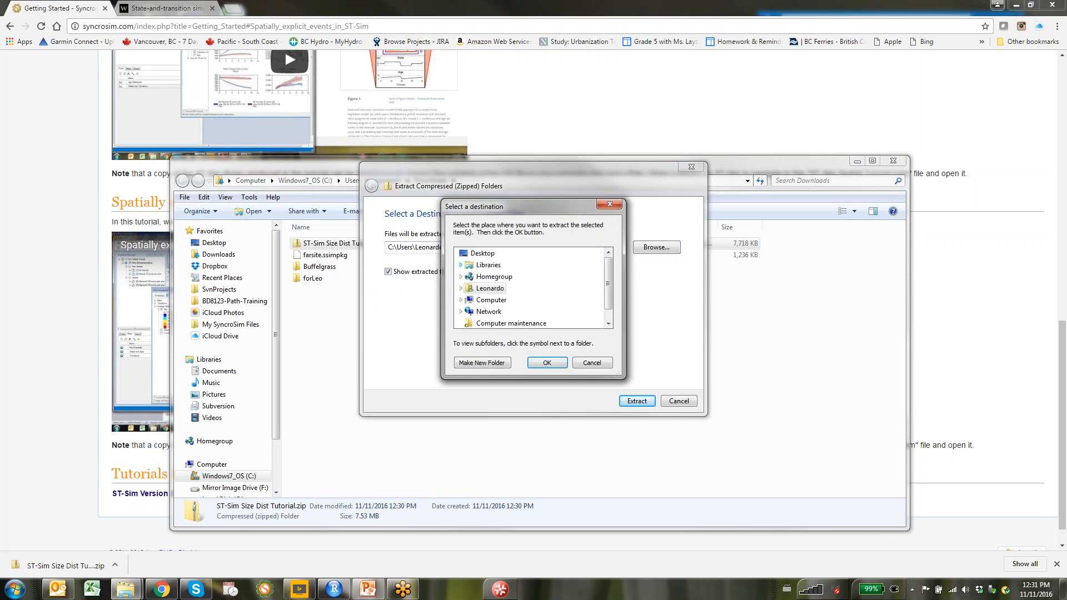
{"action": "left_click", "coordinate": [460, 265]}
{"action": "left_click", "coordinate": [466, 265]}
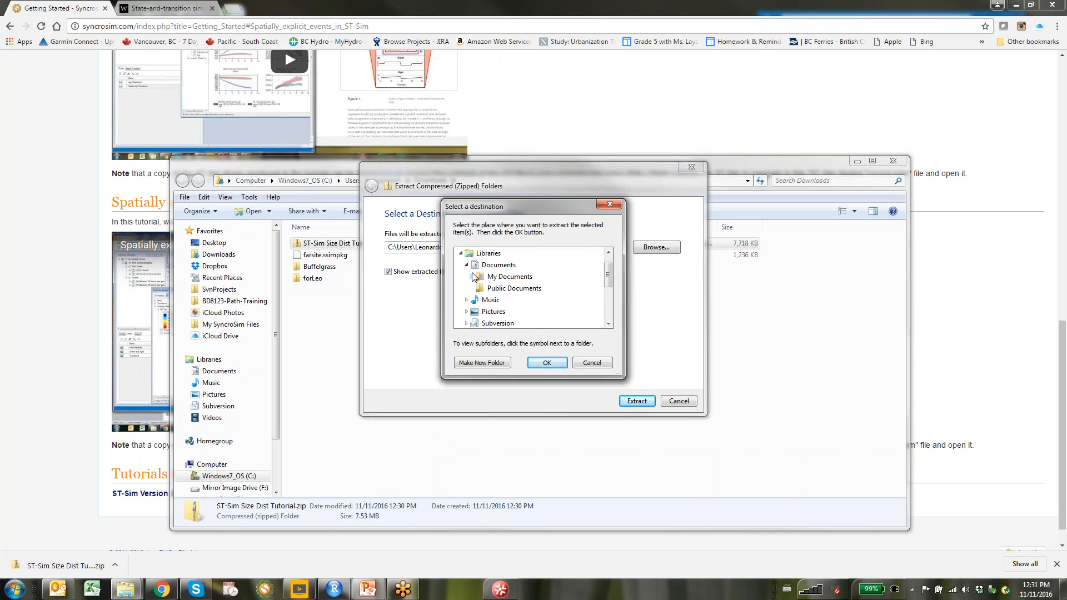
{"action": "left_click", "coordinate": [472, 276]}
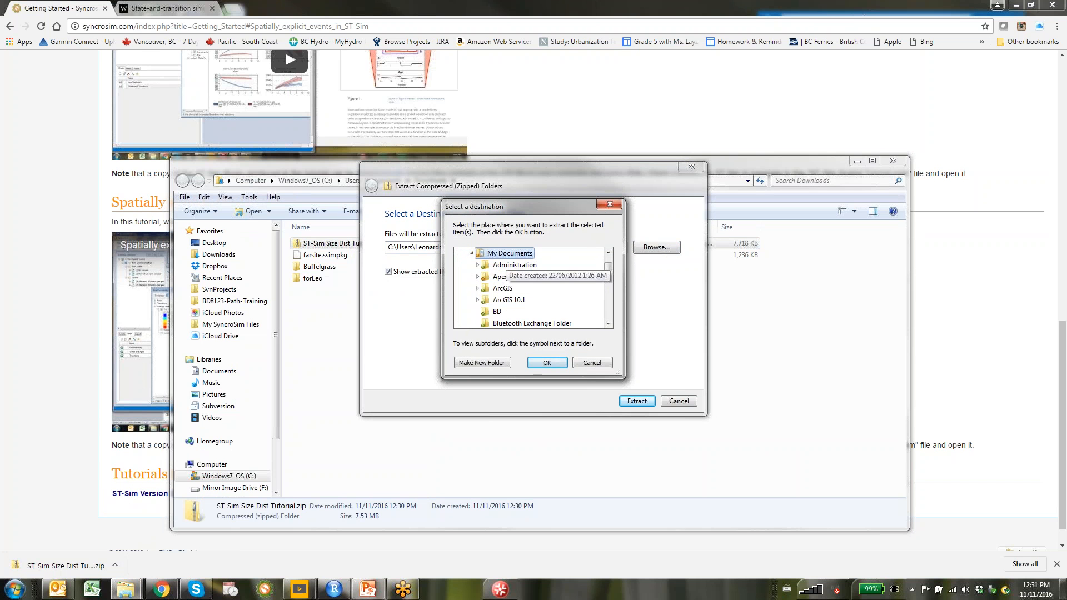
{"action": "left_click", "coordinate": [547, 362]}
{"action": "left_click", "coordinate": [638, 400]}
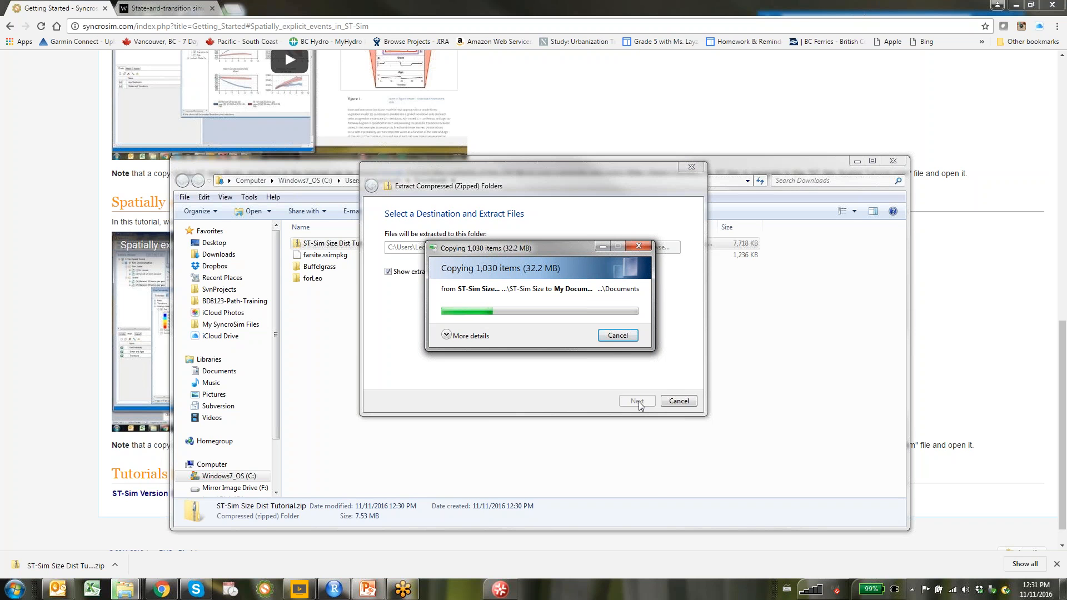
{"action": "left_click", "coordinate": [159, 10]}
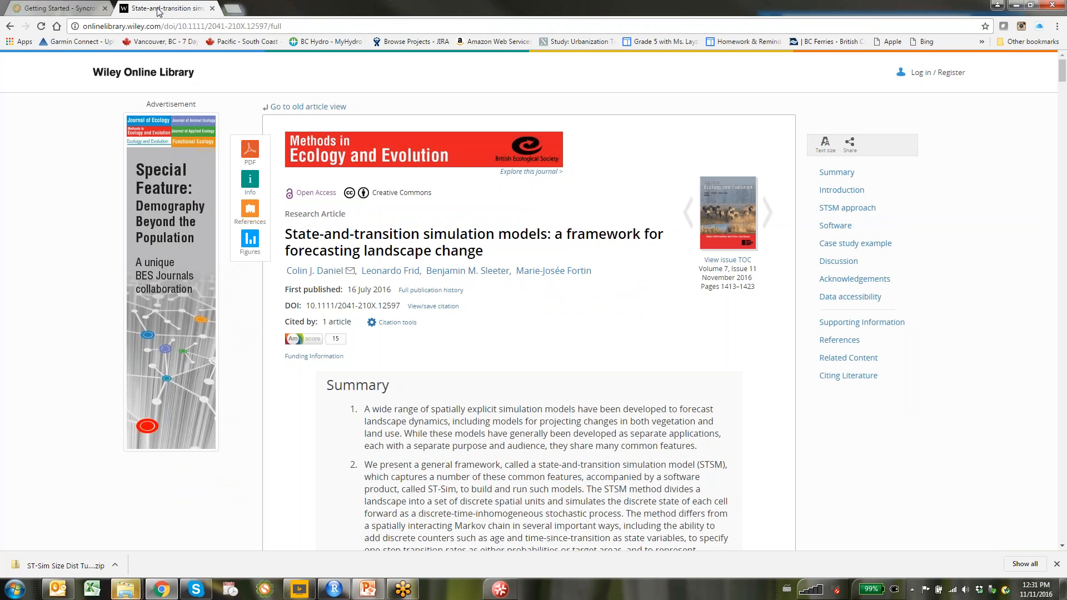
Scroll the Wiley article down to Figure 1, the STSM forest vegetation diagram
{"action": "key", "text": "Page_Down"}
{"action": "key", "text": "Page_Down"}
{"action": "key", "text": "Page_Down"}
{"action": "key", "text": "Page_Down"}
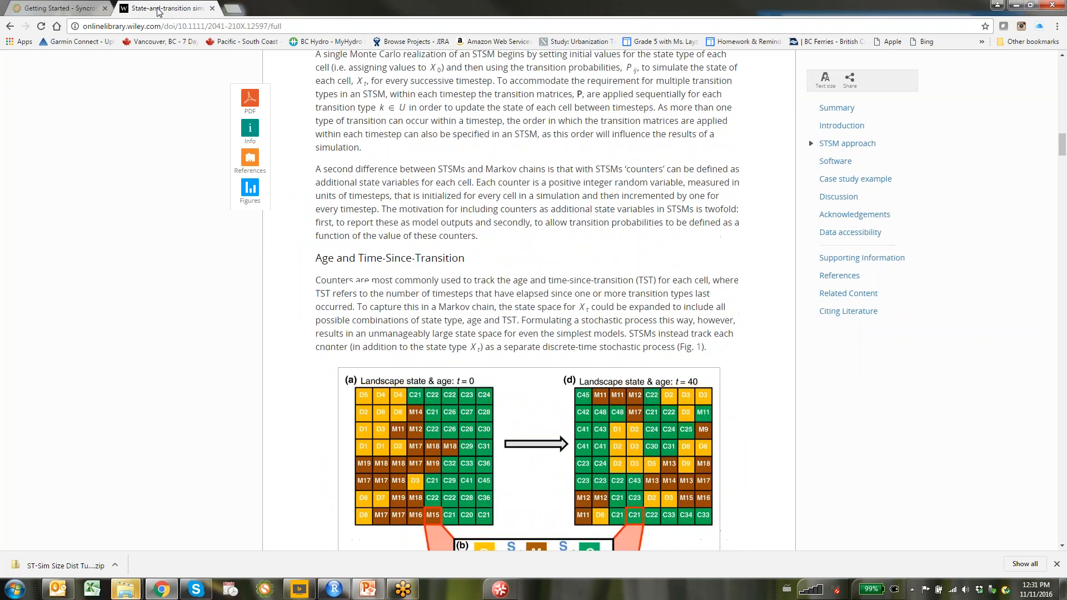
{"action": "key", "text": "Down"}
{"action": "key", "text": "Down"}
{"action": "key", "text": "Down"}
{"action": "scroll", "coordinate": [457, 207], "scroll_direction": "down", "scroll_amount": 3}
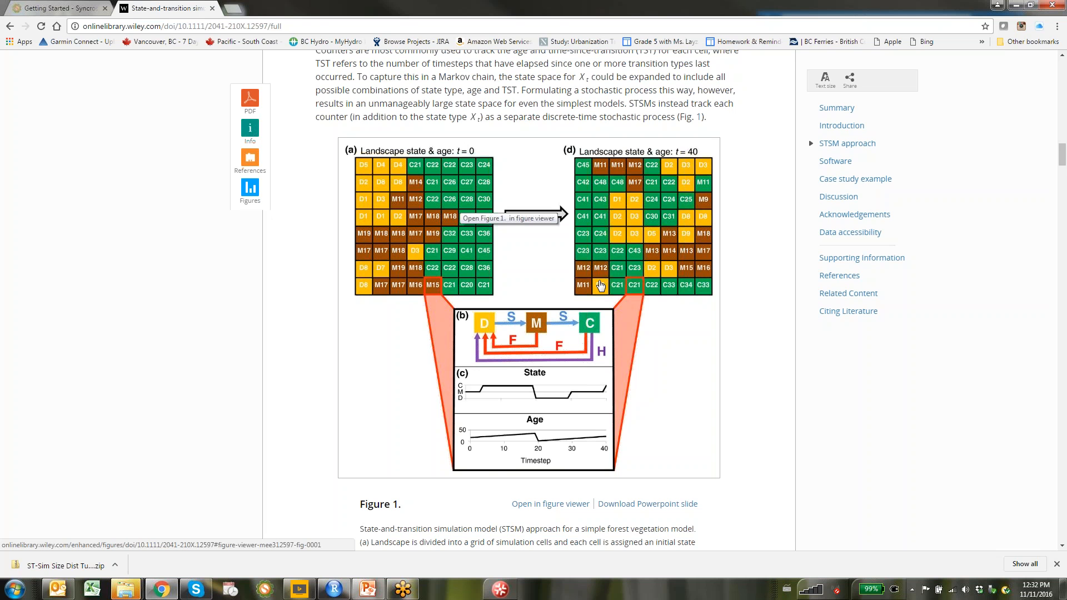
Scroll past Transition Targets and Spatial and Temporal Heterogeneity to Figure 2's fire model
{"action": "scroll", "coordinate": [601, 286], "scroll_direction": "down", "scroll_amount": 18}
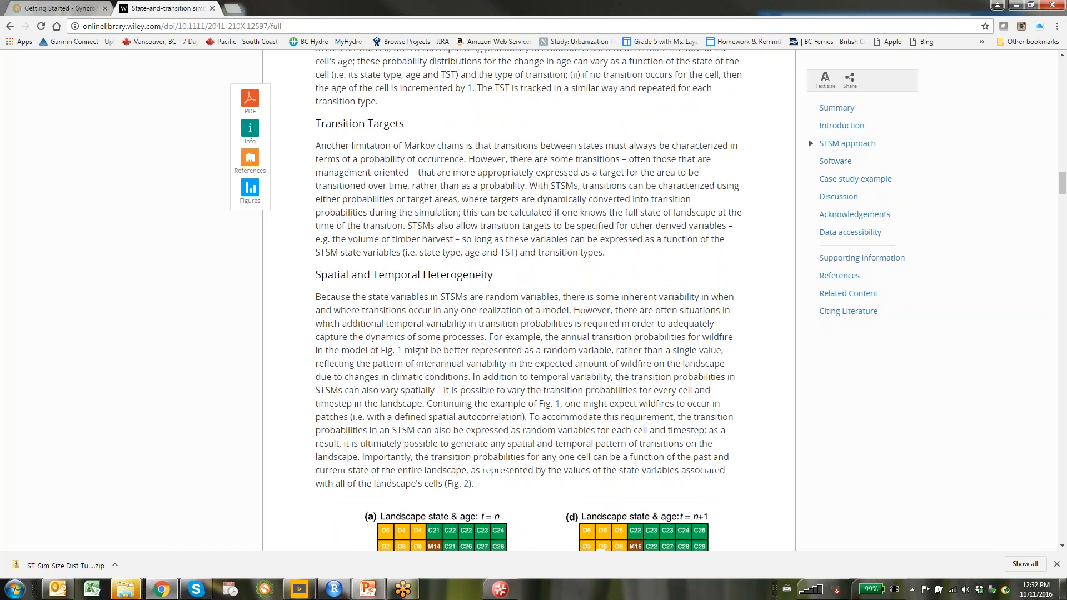
{"action": "scroll", "coordinate": [669, 190], "scroll_direction": "down", "scroll_amount": 3}
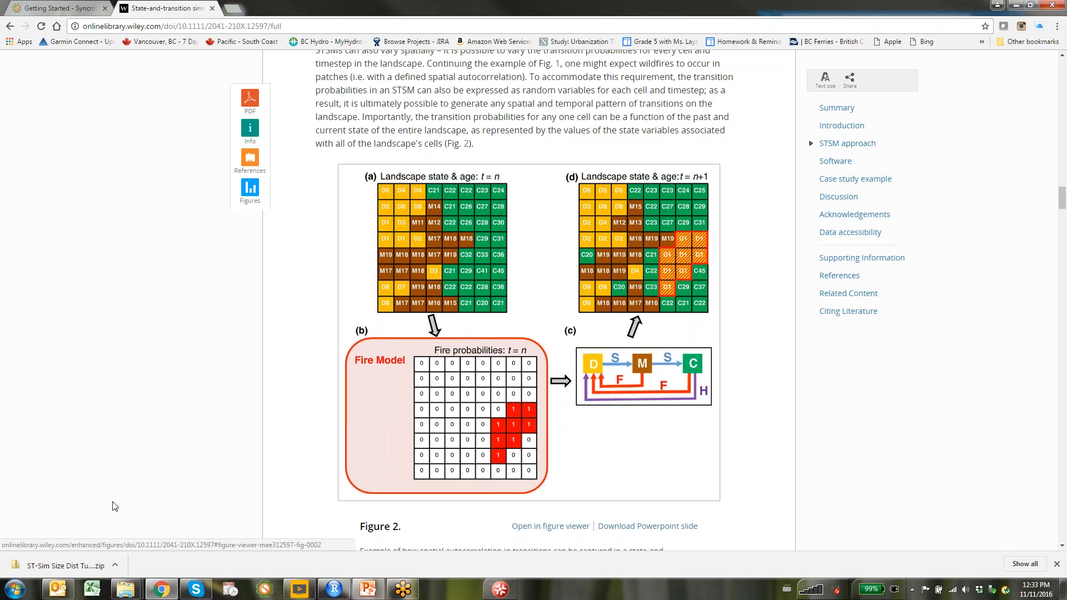
Inspect ST-Sim Size Dist Tutorial.ssim and multiplier-no-fire.tif in My Documents, then switch to SyncroSim
{"action": "mouse_move", "coordinate": [127, 589]}
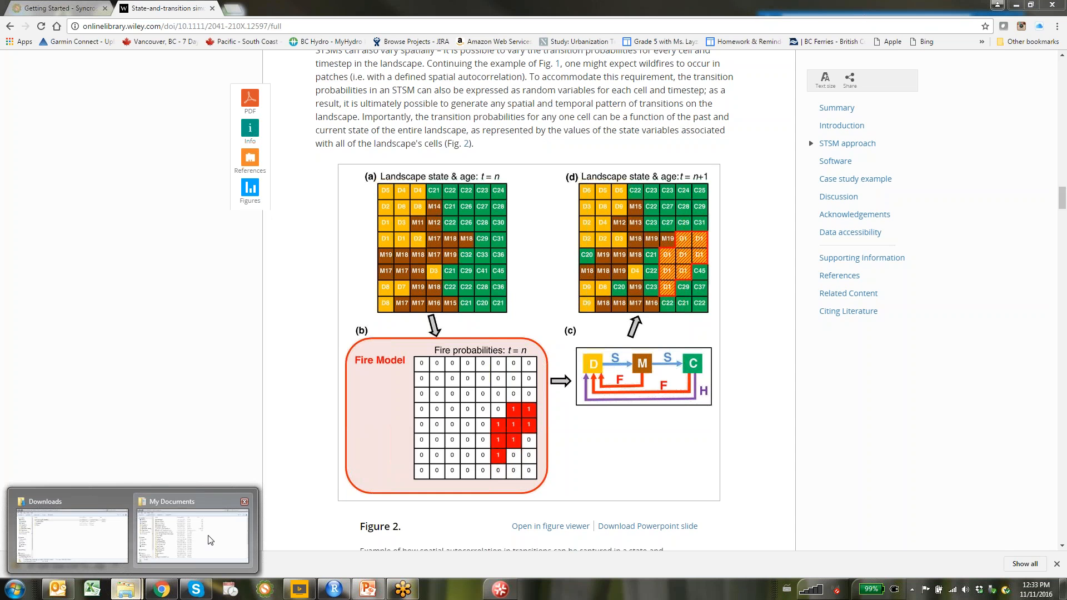
{"action": "left_click", "coordinate": [208, 535]}
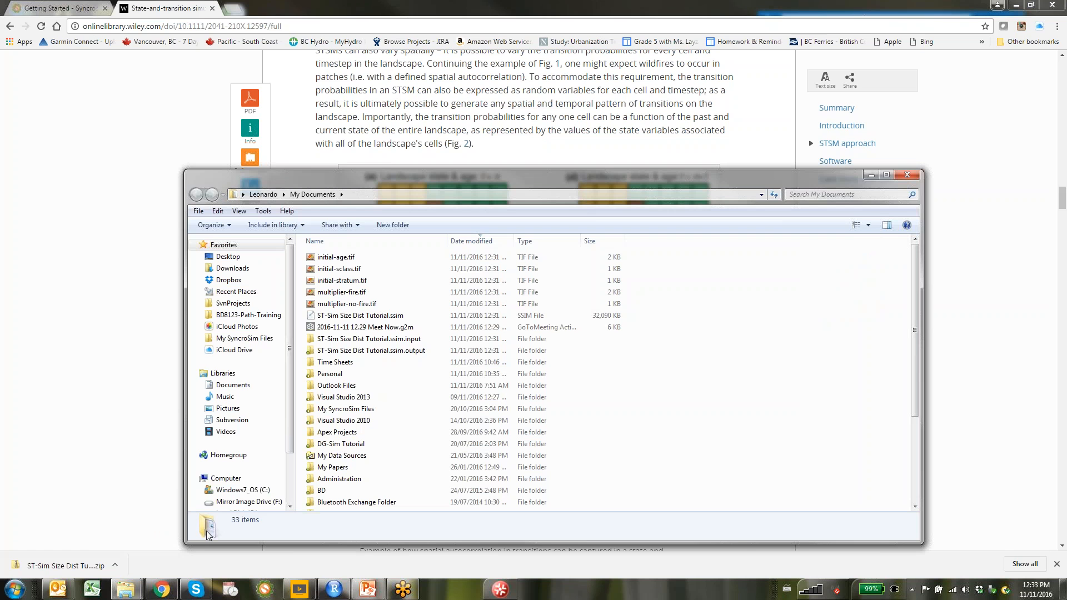
{"action": "left_click", "coordinate": [358, 319]}
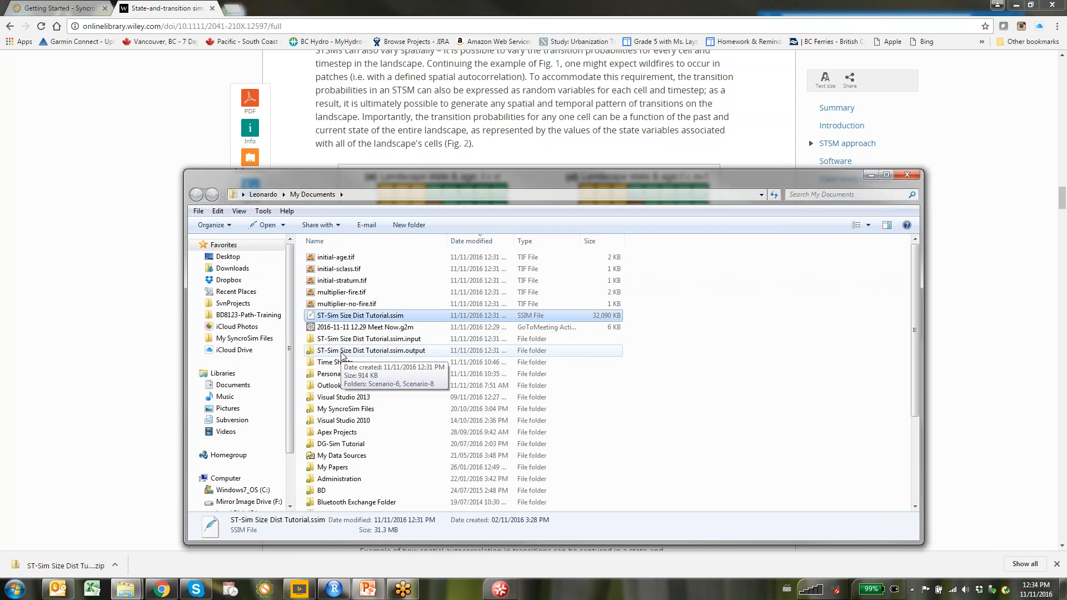
{"action": "left_click", "coordinate": [348, 304]}
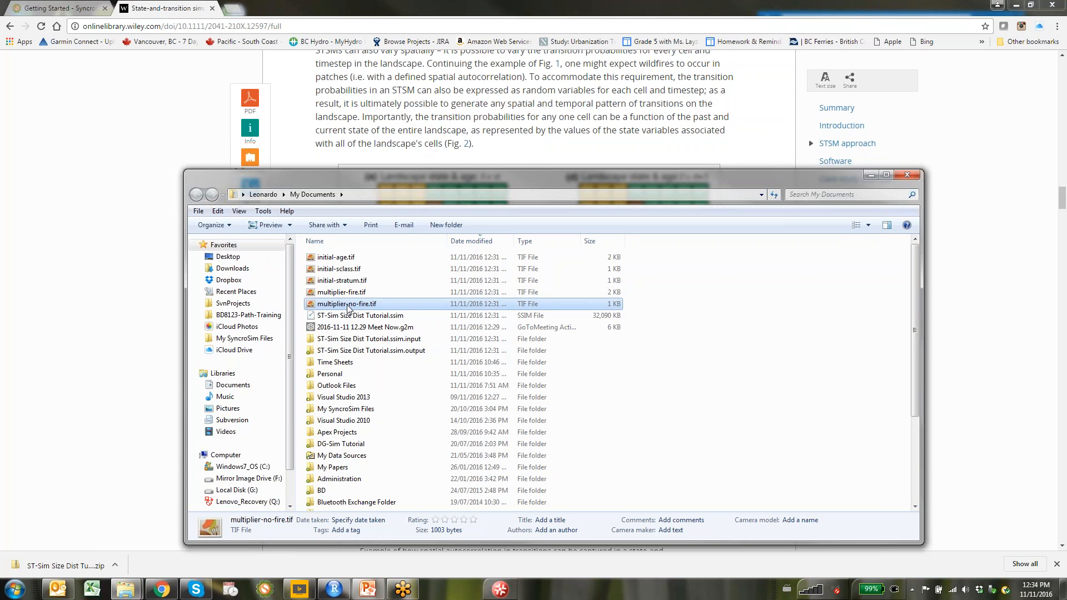
{"action": "left_click", "coordinate": [266, 591]}
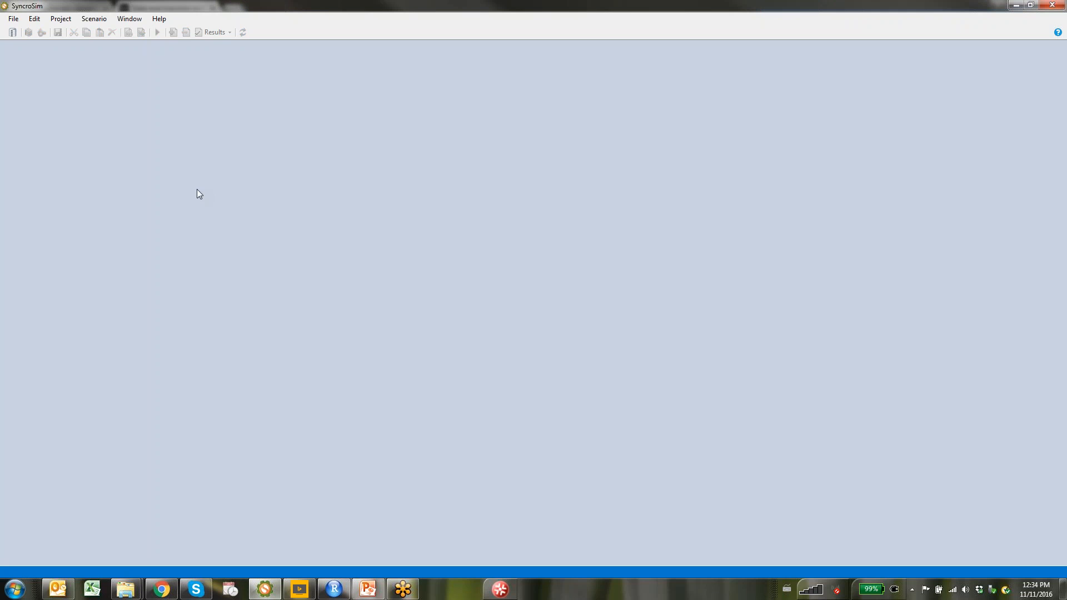
Open ST-Sim Size Dist Tutorial.ssim from Documents and apply the SyncroSim Core Services update
{"action": "left_click", "coordinate": [19, 20]}
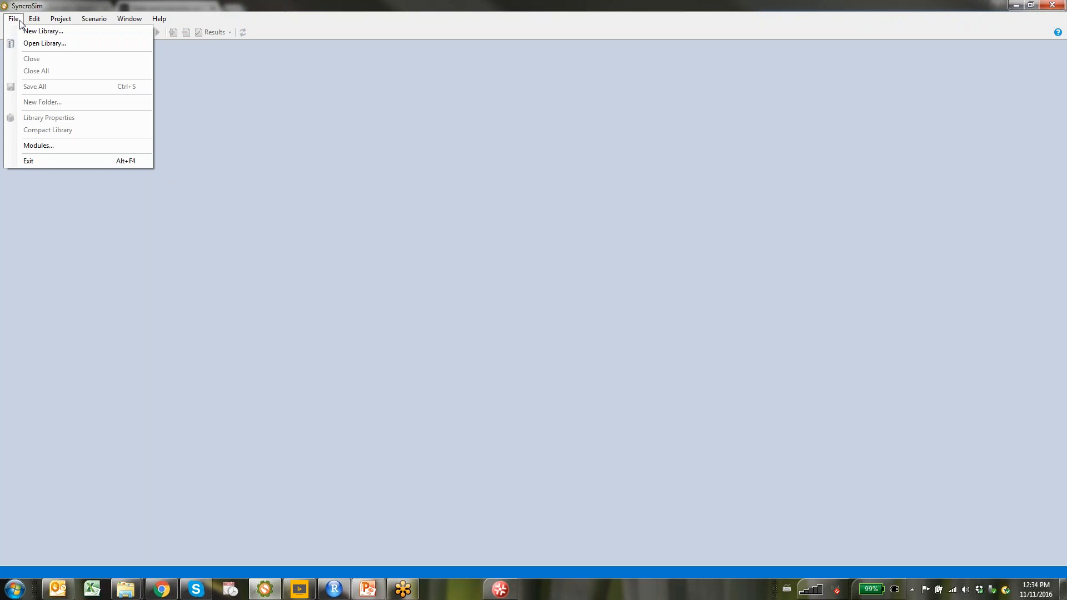
{"action": "left_click", "coordinate": [23, 43]}
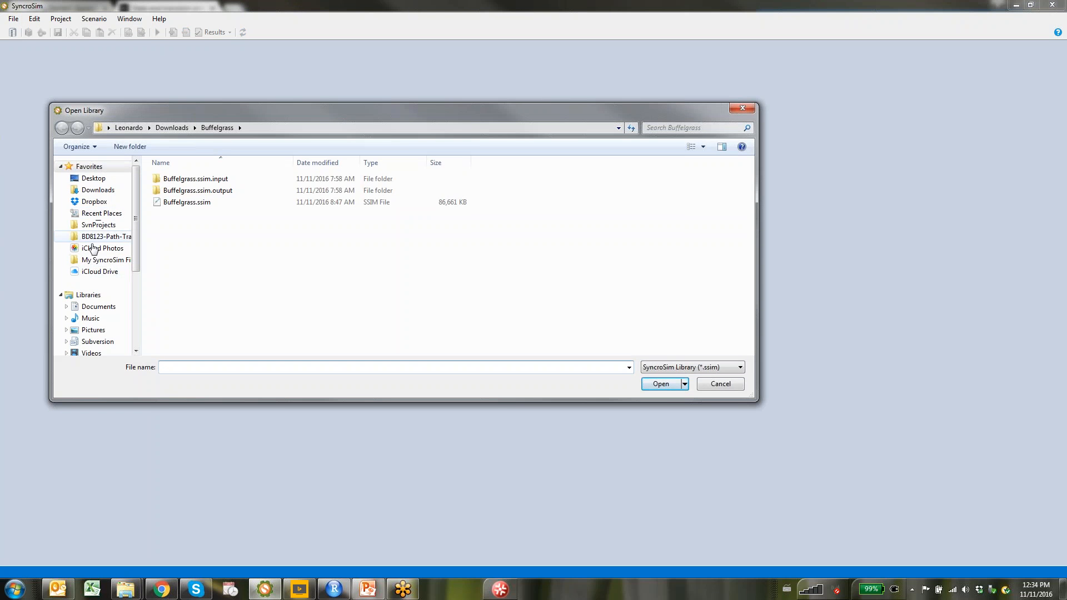
{"action": "left_click", "coordinate": [90, 310]}
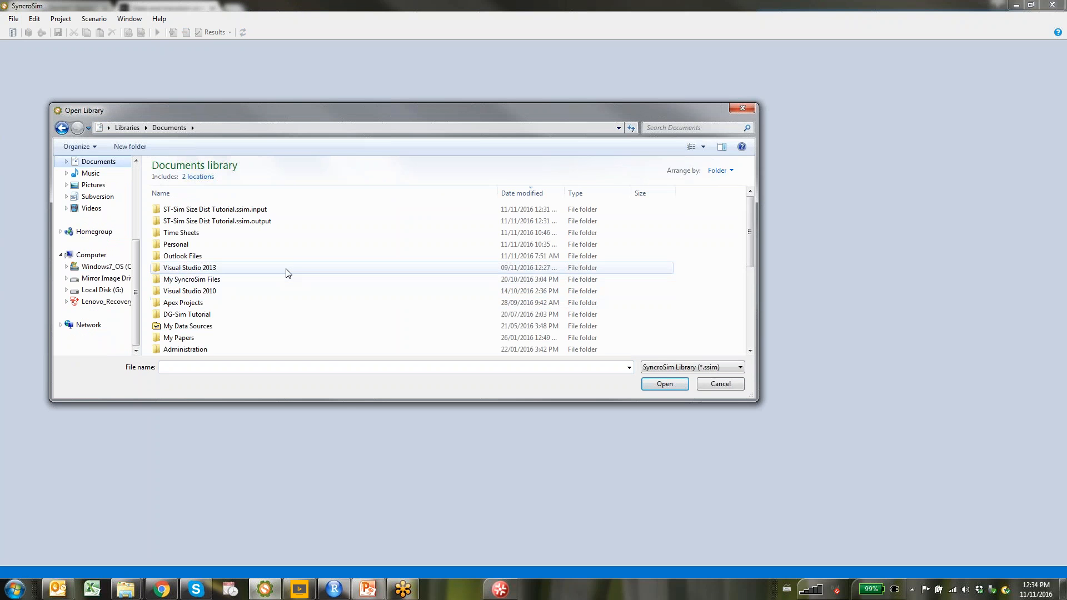
{"action": "scroll", "coordinate": [287, 273], "scroll_direction": "down", "scroll_amount": 5}
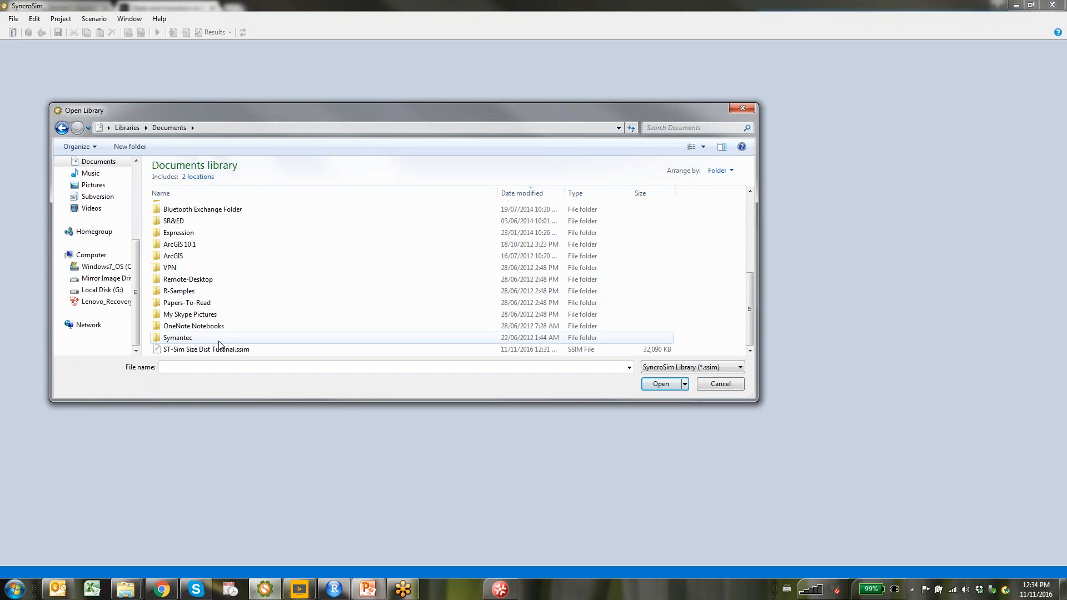
{"action": "left_click", "coordinate": [213, 354]}
{"action": "left_click", "coordinate": [661, 384]}
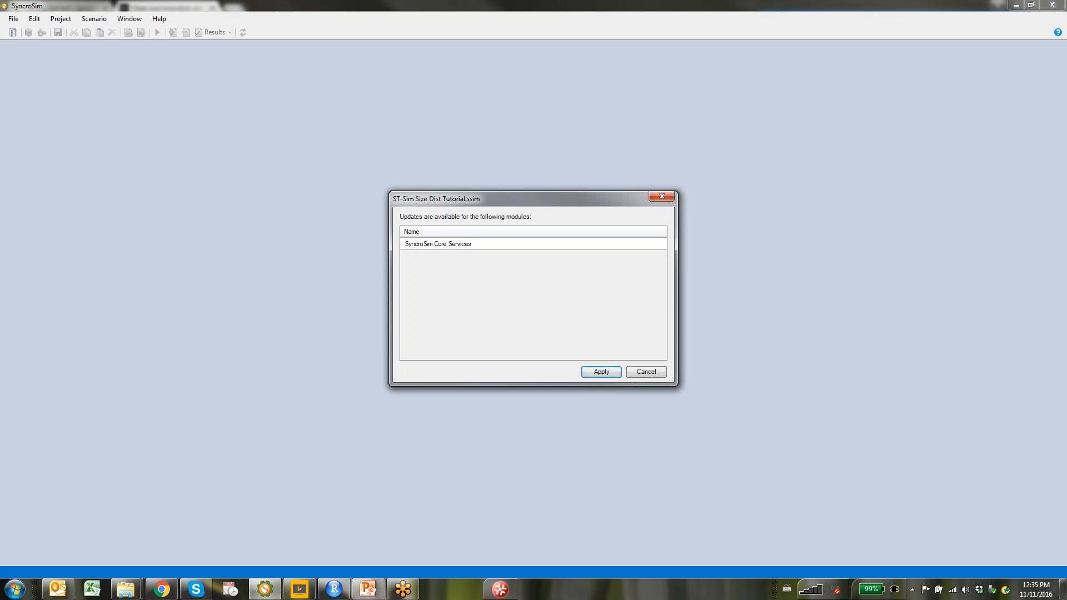
{"action": "left_click", "coordinate": [594, 374]}
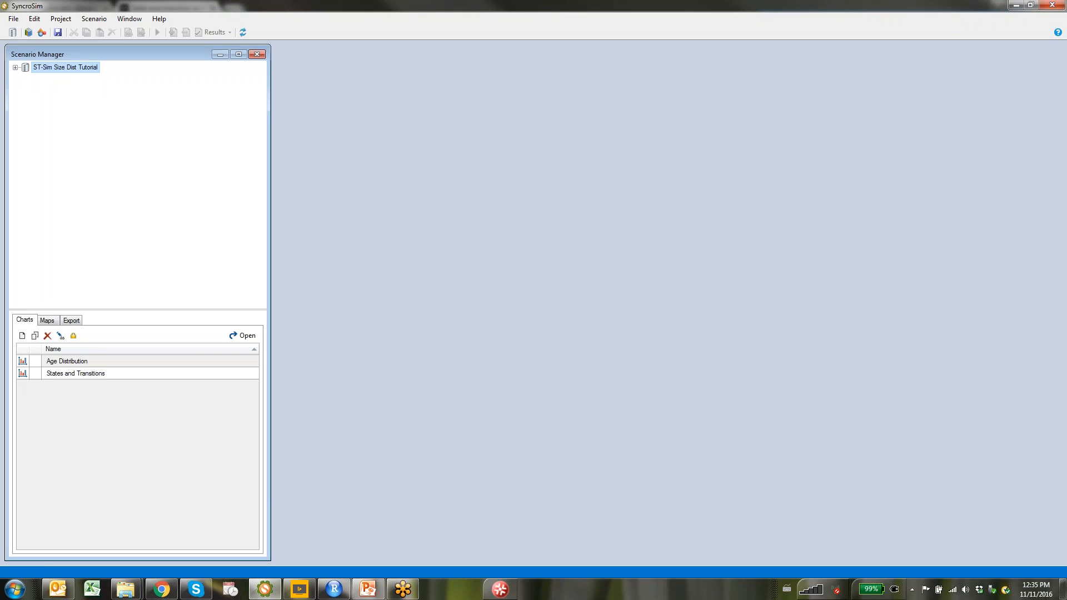
Expand the ST-Sim Demonstration project's Spatial scenarios and open scenario [7] with fire size distribution
{"action": "left_click", "coordinate": [16, 68]}
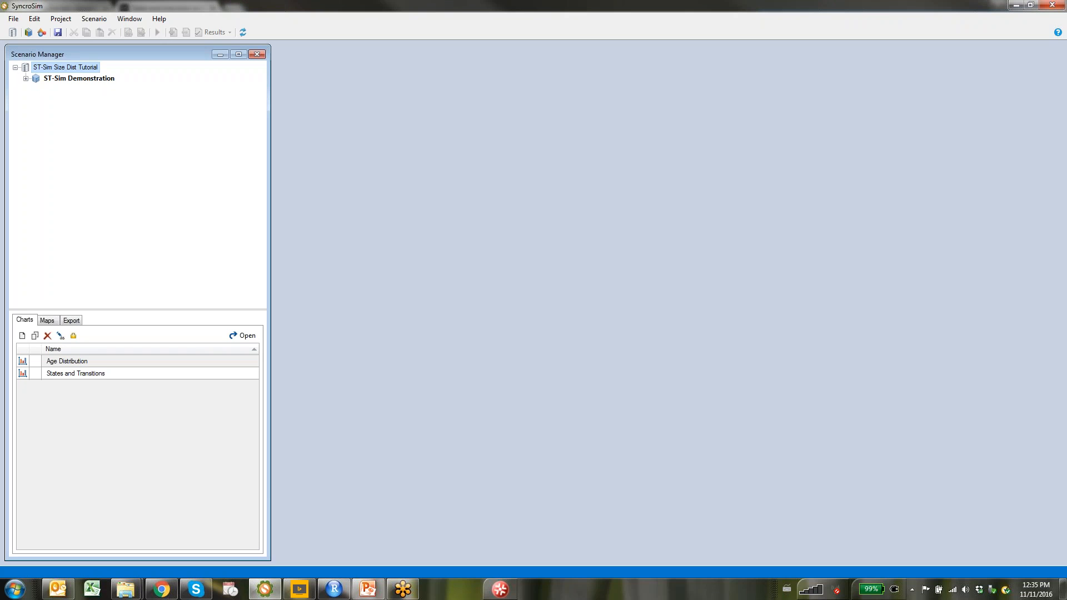
{"action": "left_click", "coordinate": [27, 79]}
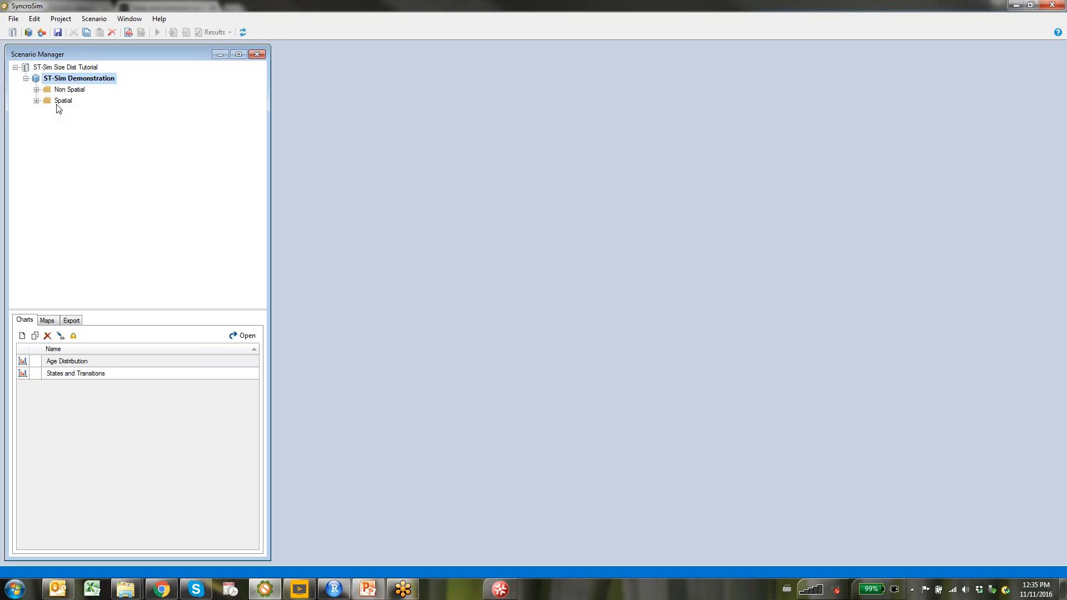
{"action": "left_click", "coordinate": [36, 89]}
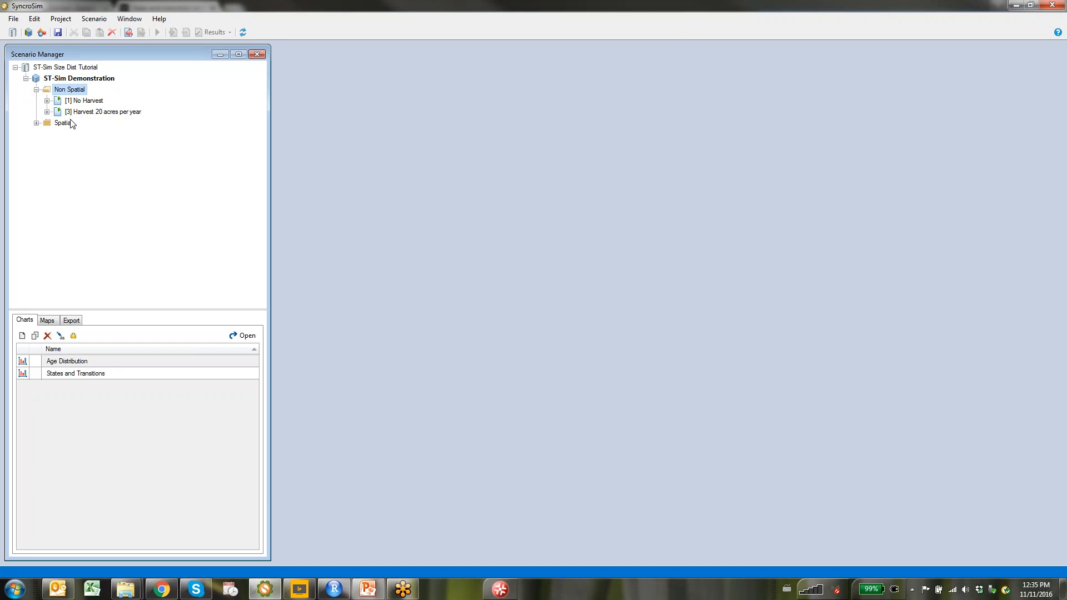
{"action": "left_click", "coordinate": [37, 124]}
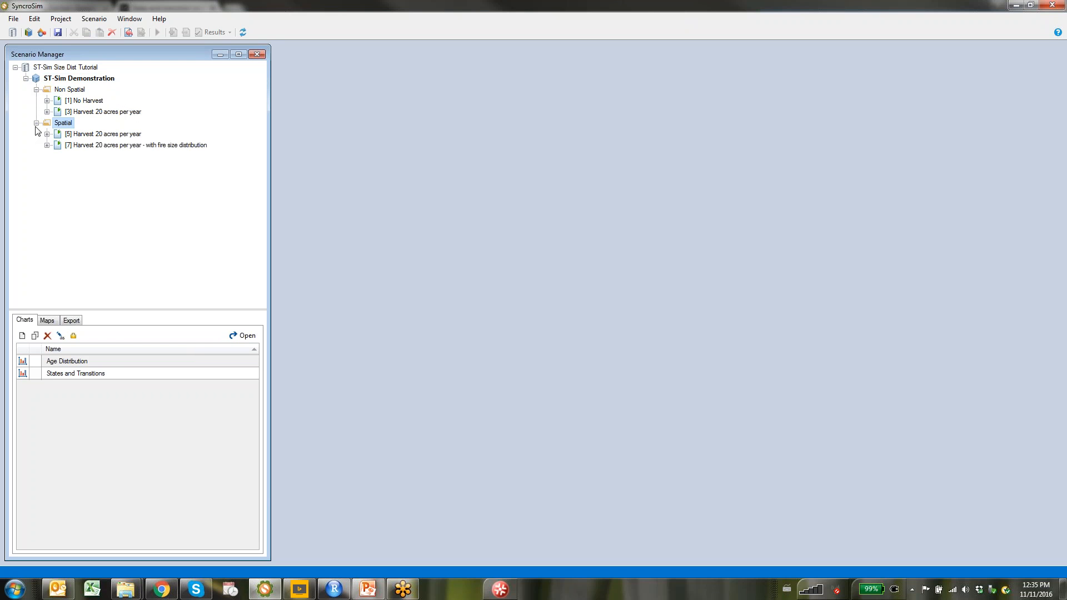
{"action": "left_click", "coordinate": [124, 137]}
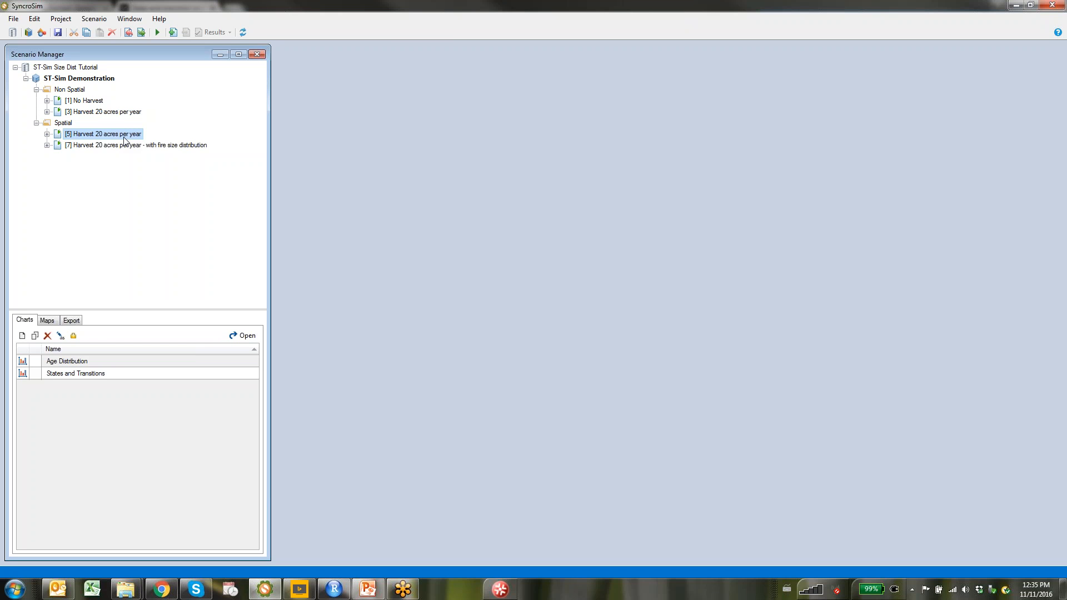
{"action": "left_click", "coordinate": [103, 148]}
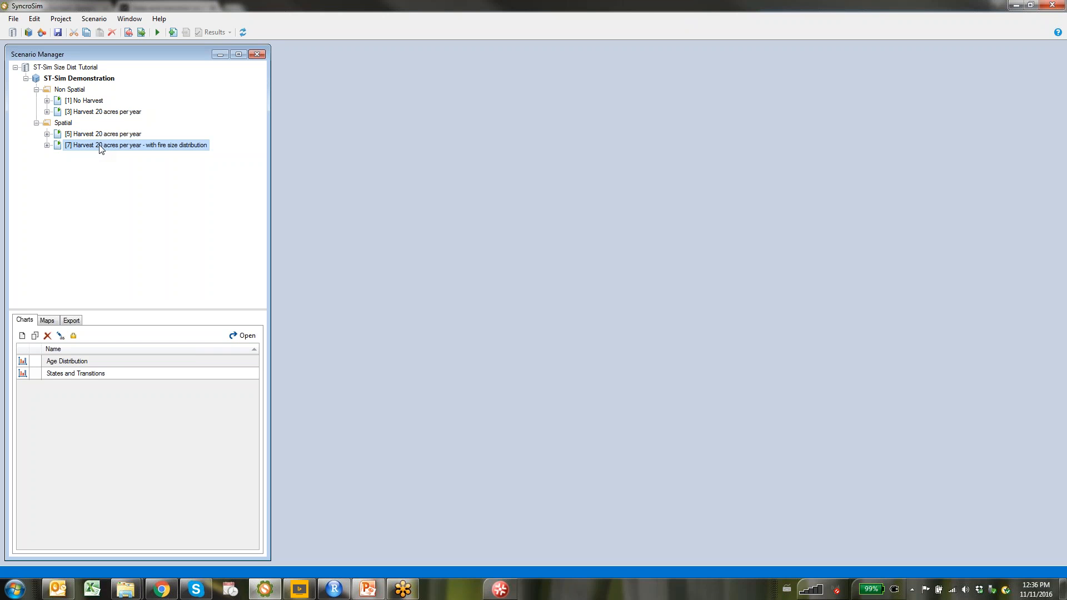
{"action": "double_click", "coordinate": [101, 146]}
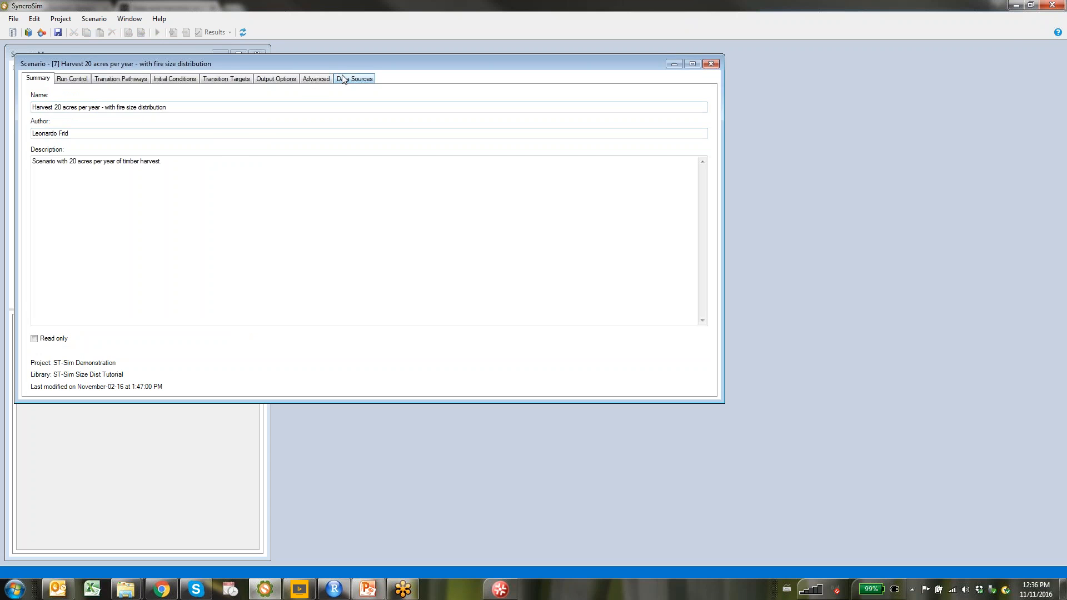
Review scenario [7]'s Run Control, Transition Pathways, Initial Conditions, Transition Targets and Output Options, then close it
{"action": "left_click_drag", "start_coordinate": [330, 60], "coordinate": [611, 53]}
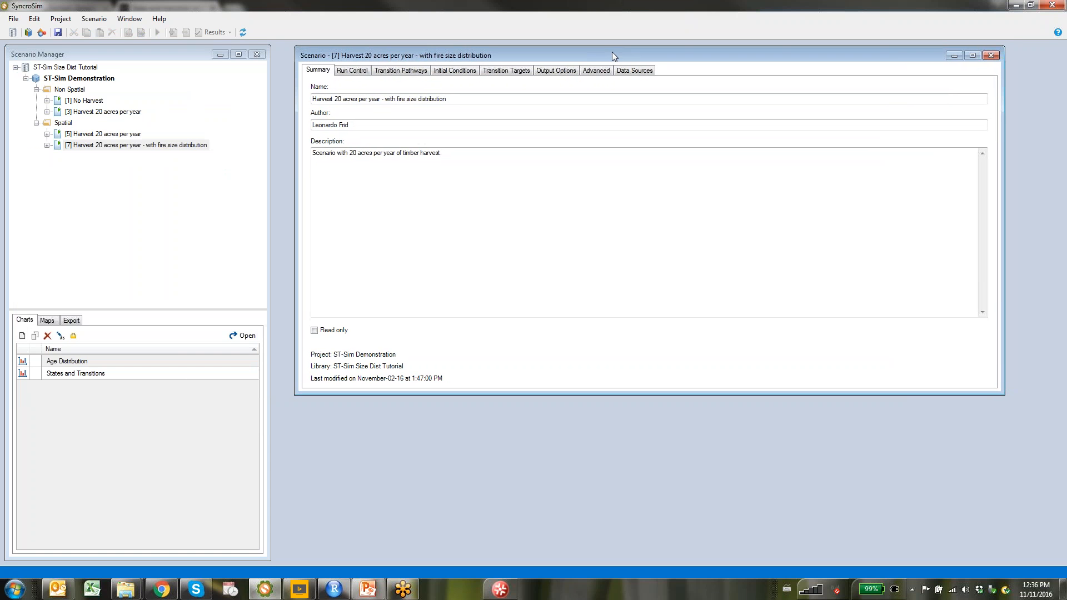
{"action": "left_click", "coordinate": [361, 72]}
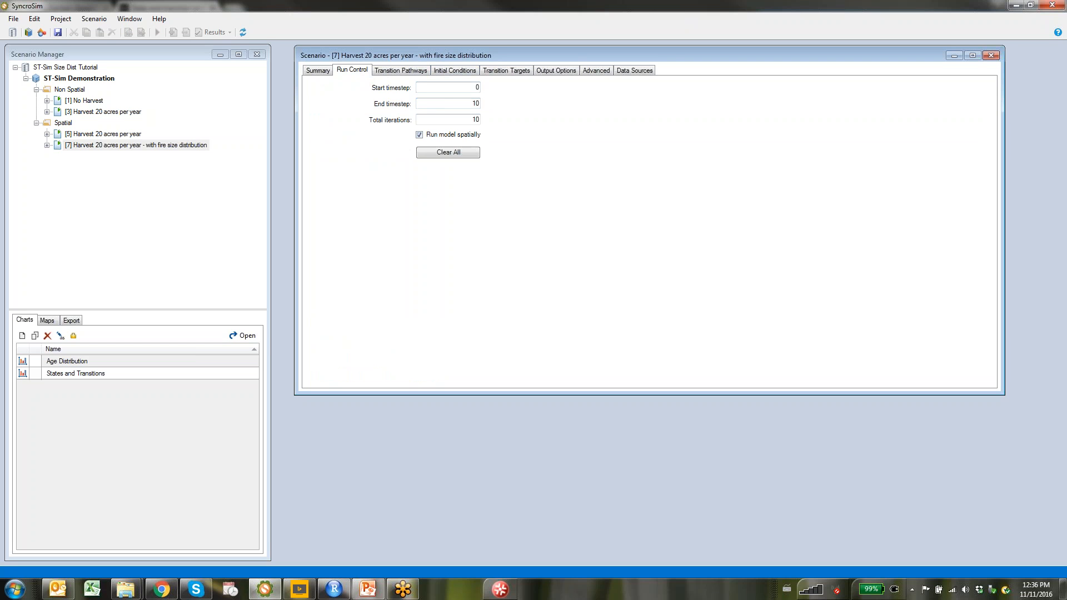
{"action": "left_click", "coordinate": [391, 71]}
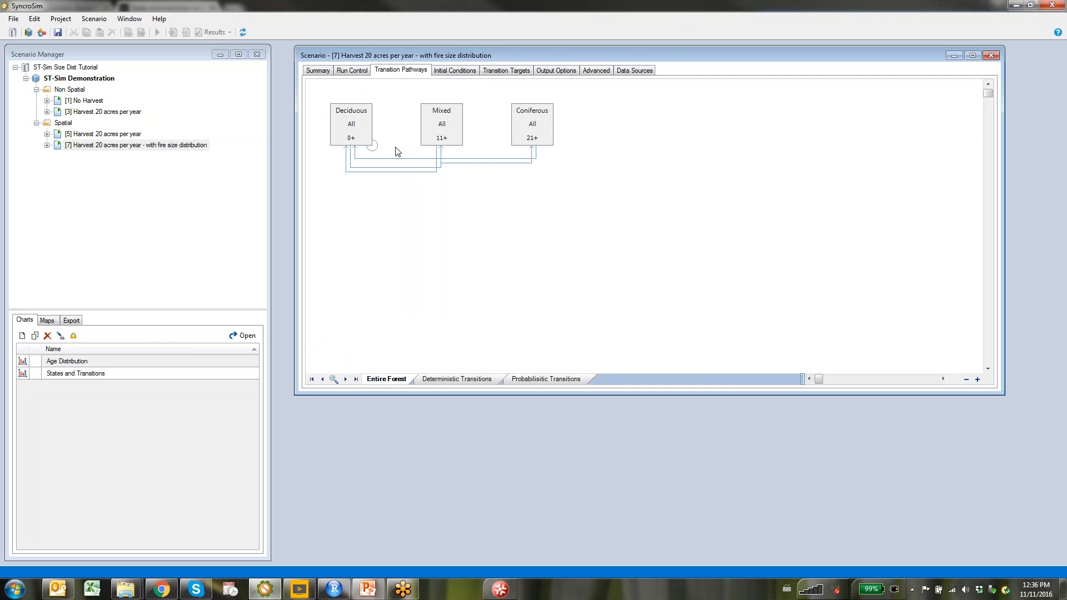
{"action": "left_click", "coordinate": [448, 69]}
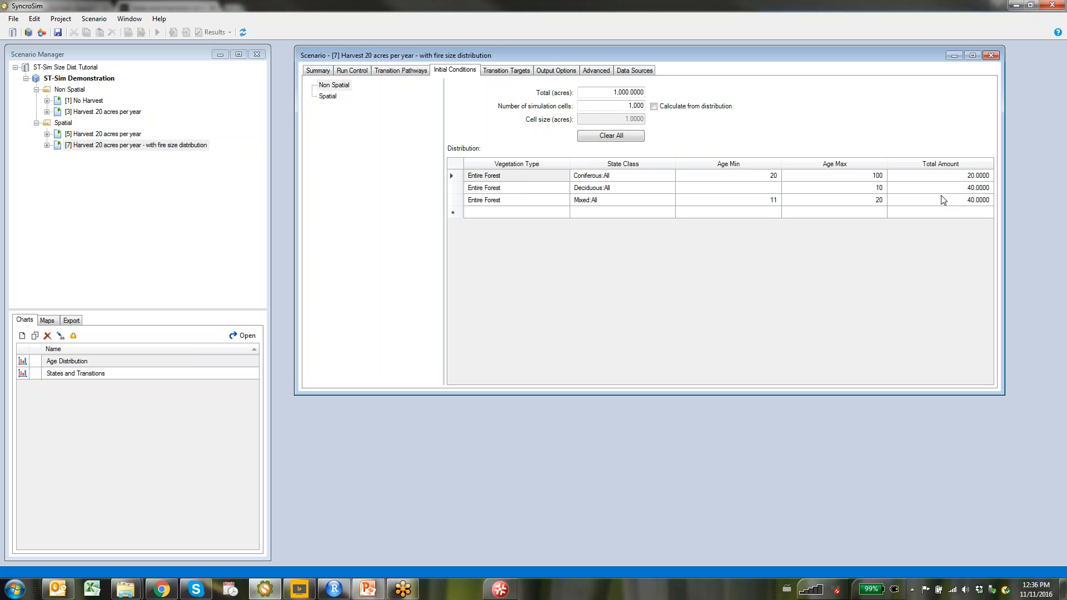
{"action": "left_click", "coordinate": [506, 71]}
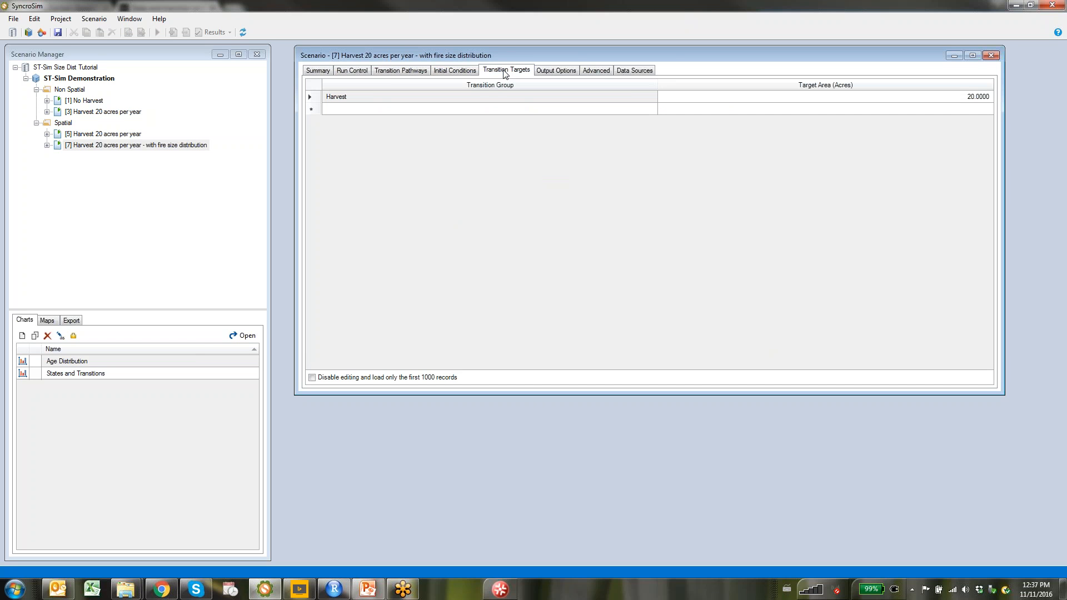
{"action": "left_click", "coordinate": [559, 74]}
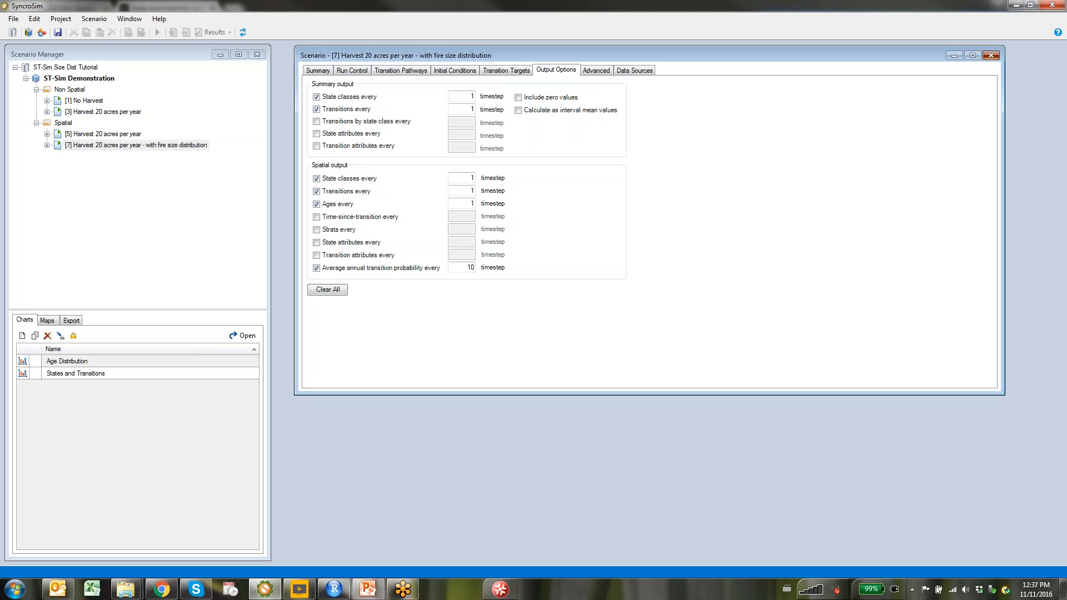
{"action": "left_click", "coordinate": [991, 55]}
Copy scenario [7] and paste the copy into the Spatial folder
{"action": "right_click", "coordinate": [100, 146]}
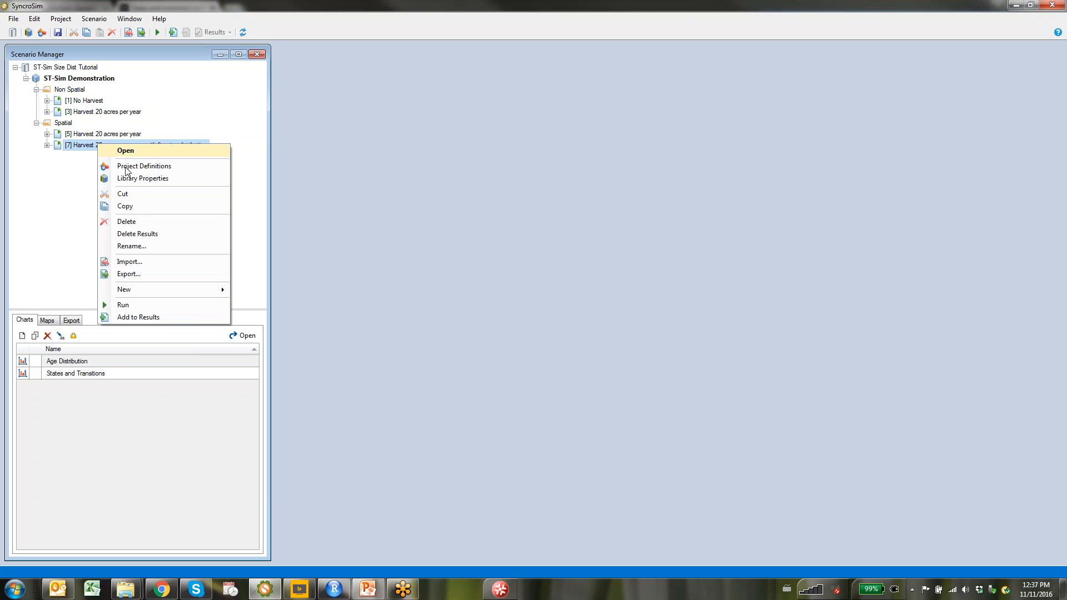
{"action": "left_click", "coordinate": [147, 207]}
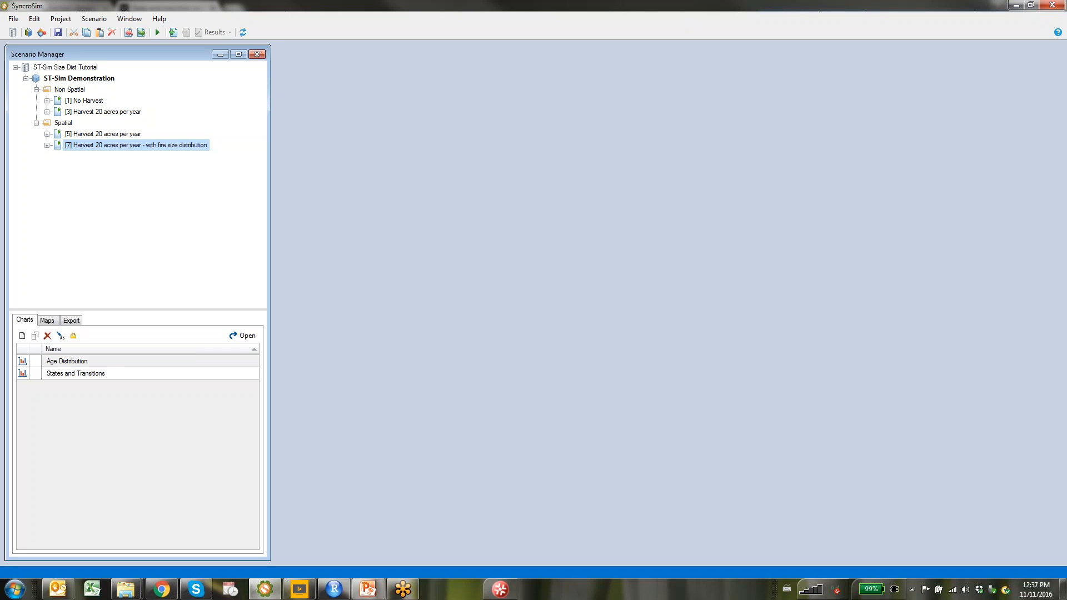
{"action": "right_click", "coordinate": [59, 122]}
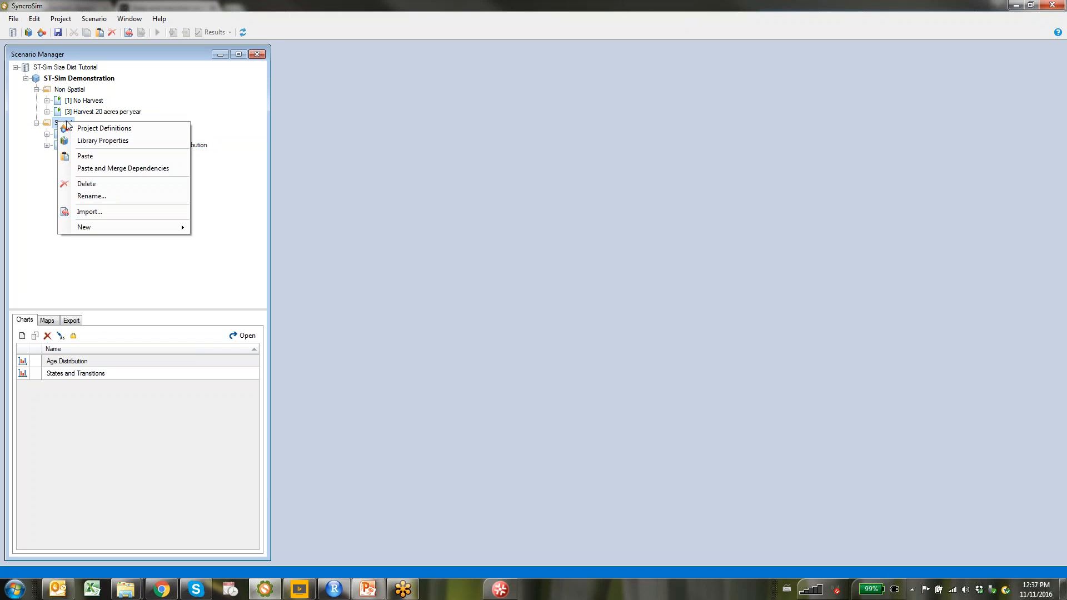
{"action": "left_click", "coordinate": [92, 157]}
Rename the copy 'Harvest 20 acres per year - spatil initial conditions and fire probabilities'
{"action": "right_click", "coordinate": [101, 161]}
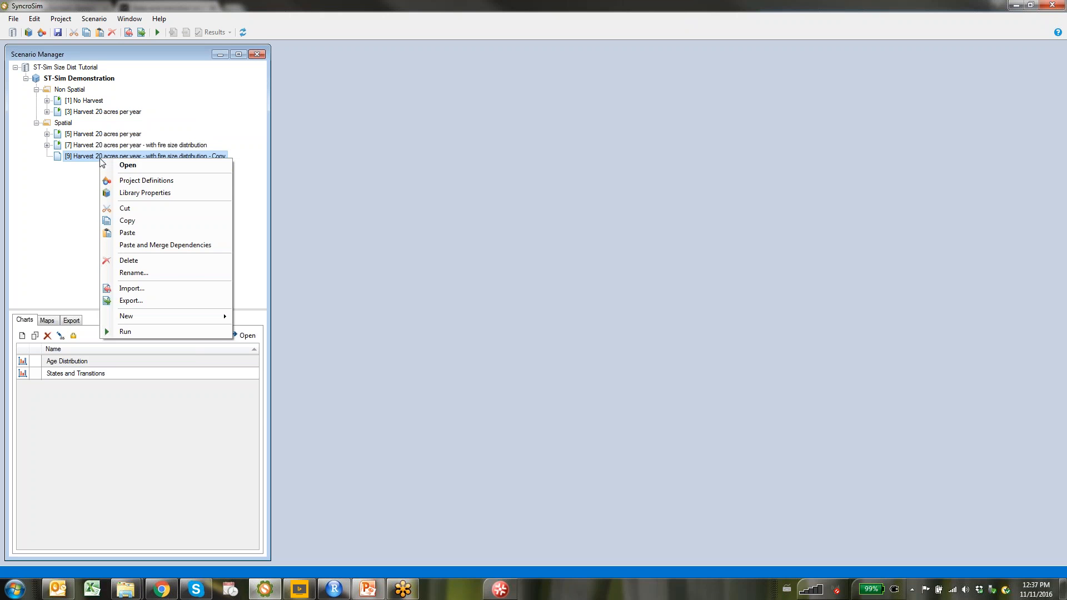
{"action": "left_click", "coordinate": [149, 165]}
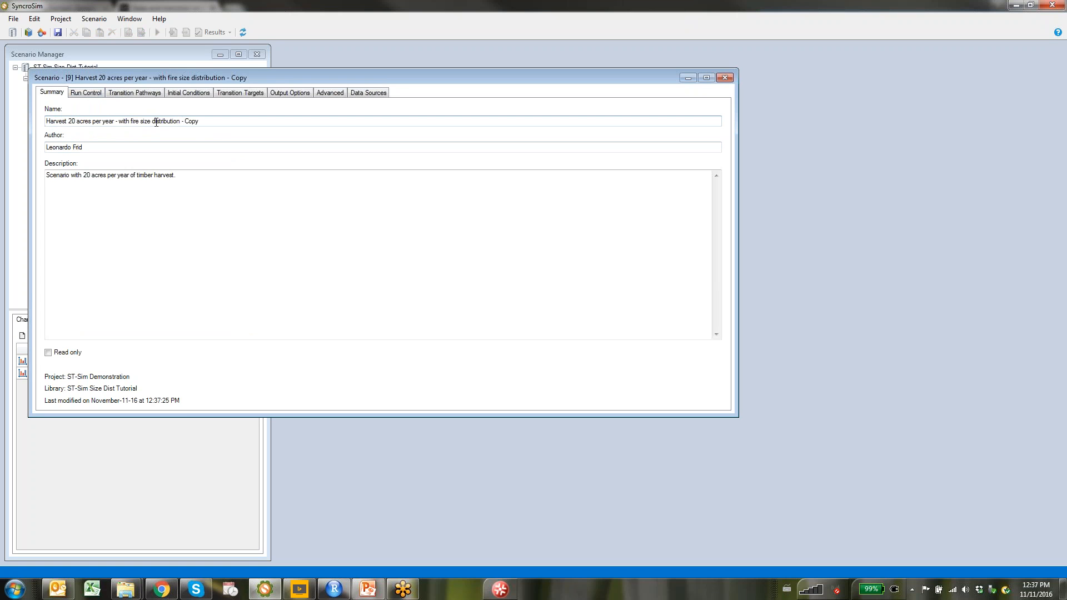
{"action": "left_click_drag", "start_coordinate": [121, 122], "coordinate": [229, 127]}
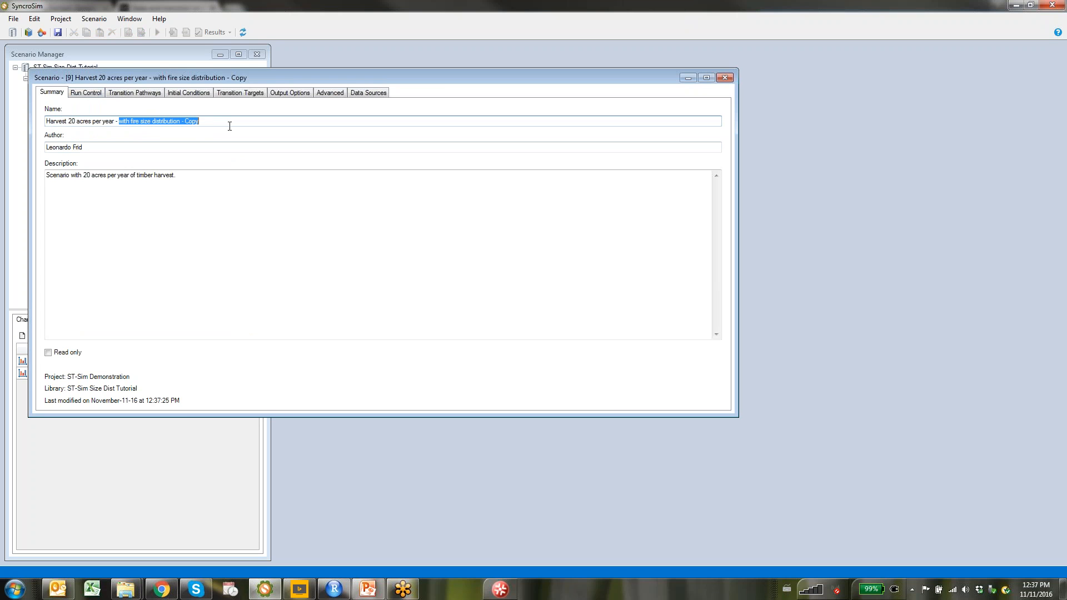
{"action": "type", "text": "spat"}
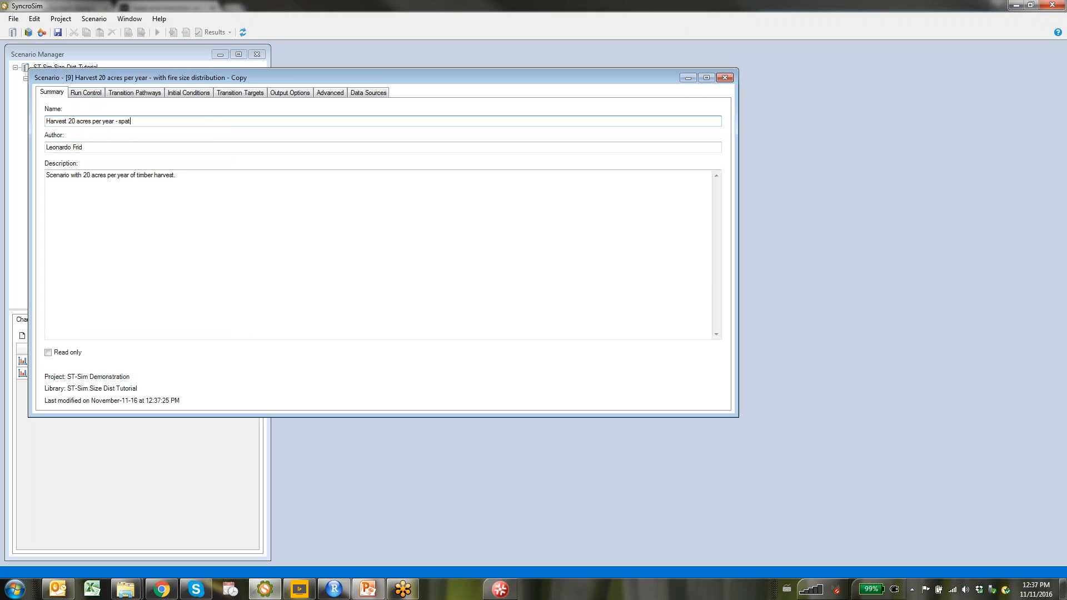
{"action": "type", "text": "il initial conditions and fire probabilities"}
{"action": "key", "text": "Return"}
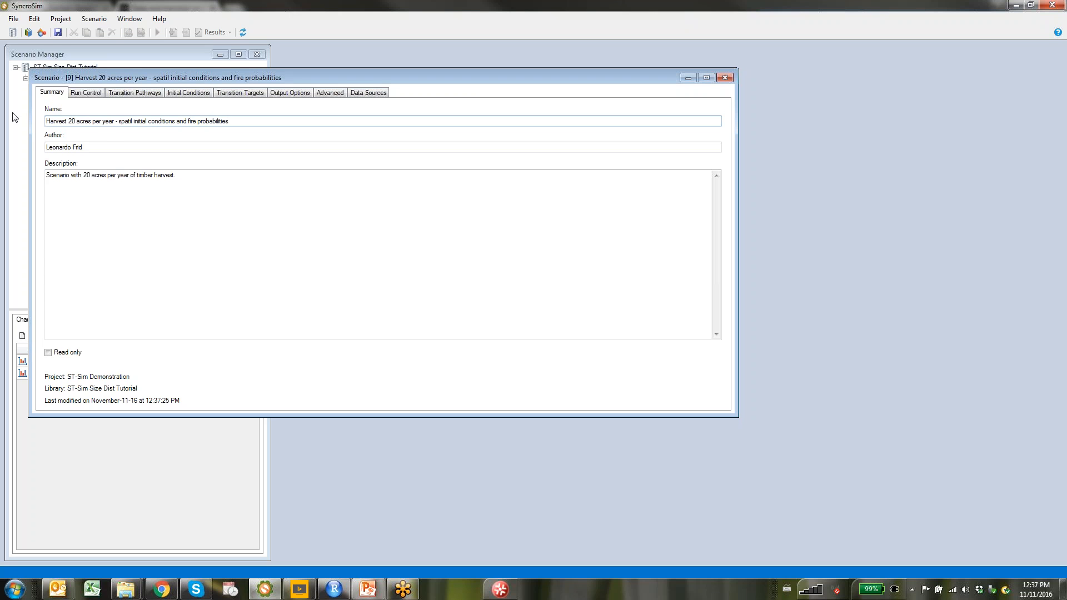
{"action": "left_click", "coordinate": [85, 96]}
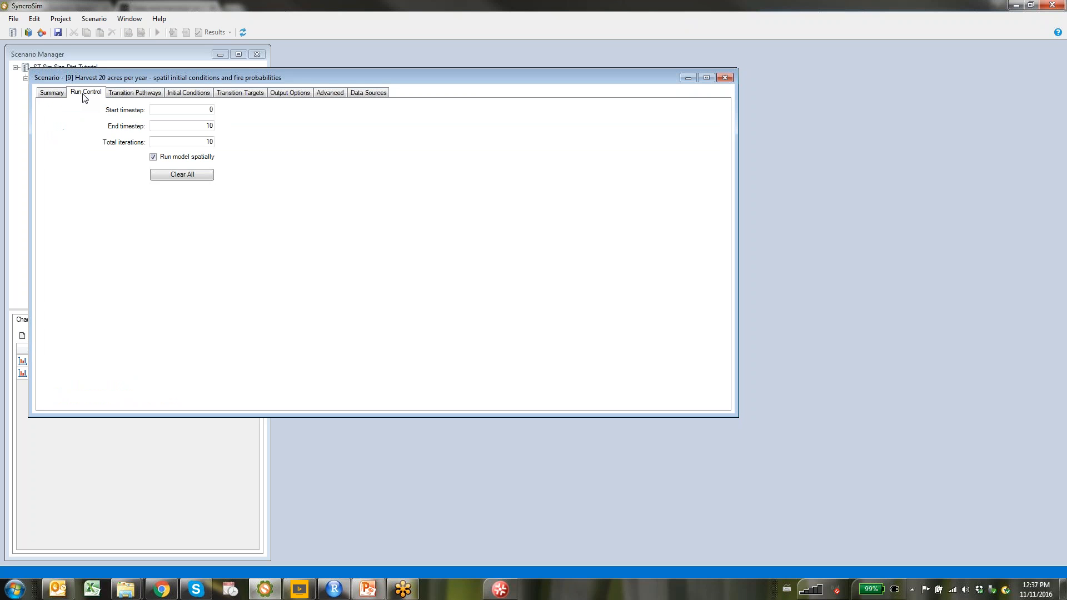
In Probabilistic Transitions sorted by Transition Type, set all three Fire probabilities to 1
{"action": "left_click", "coordinate": [135, 95]}
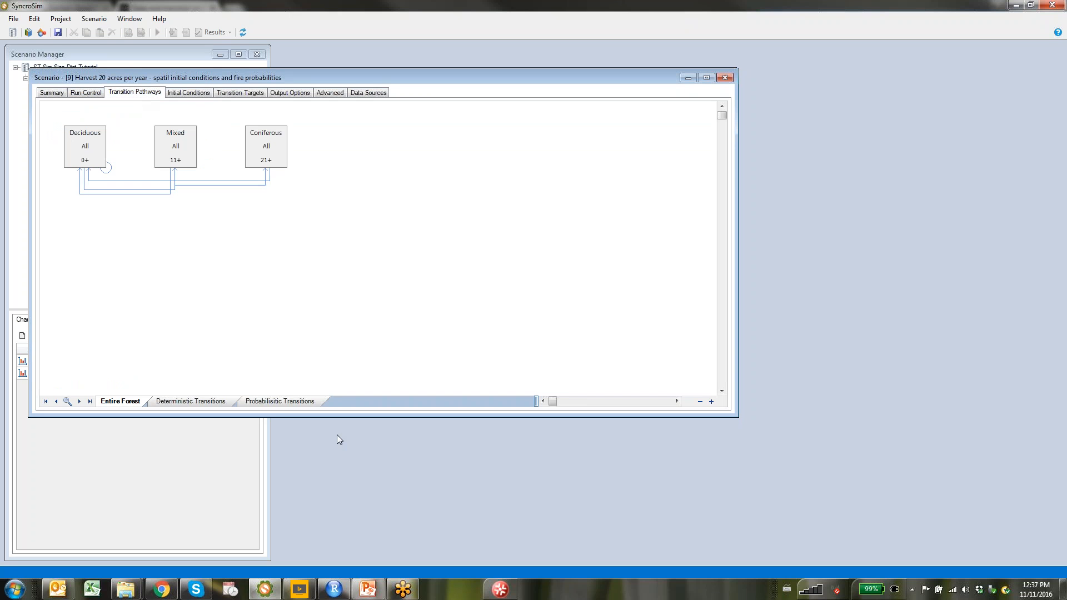
{"action": "left_click", "coordinate": [280, 402]}
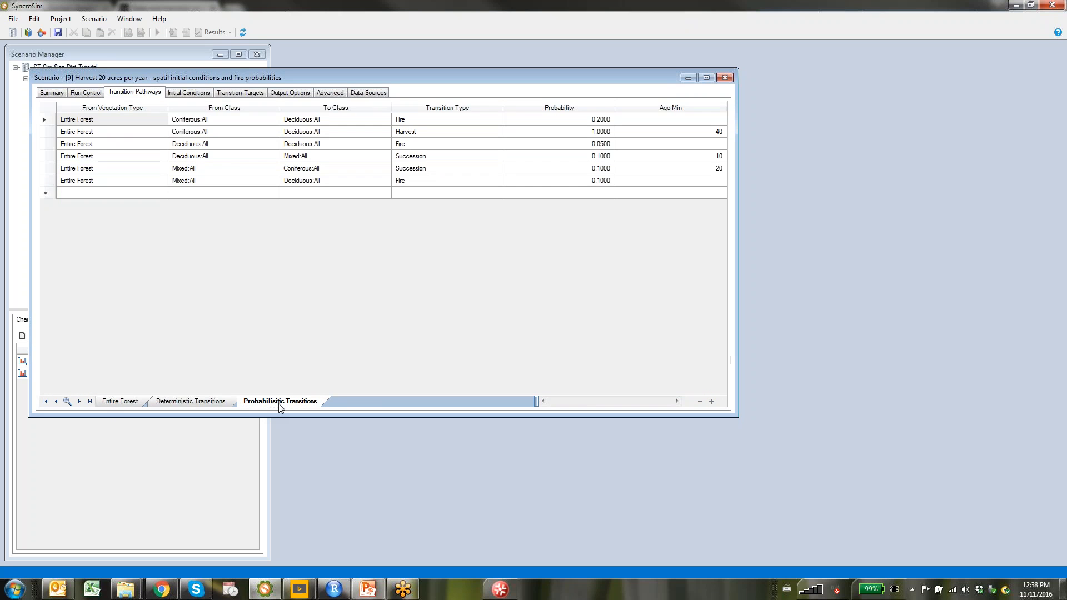
{"action": "left_click", "coordinate": [450, 108]}
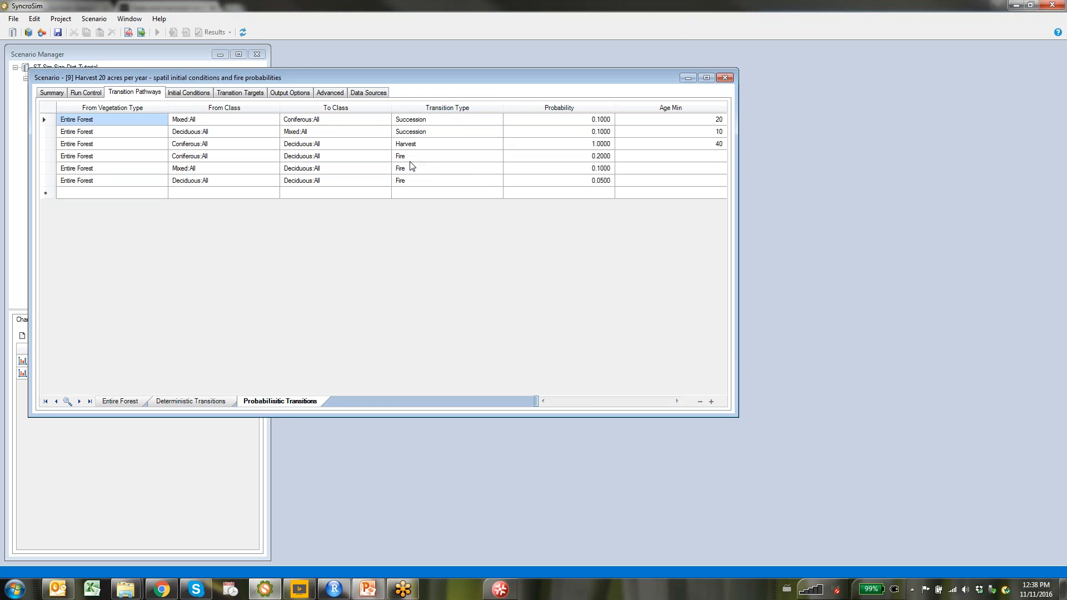
{"action": "left_click", "coordinate": [603, 158]}
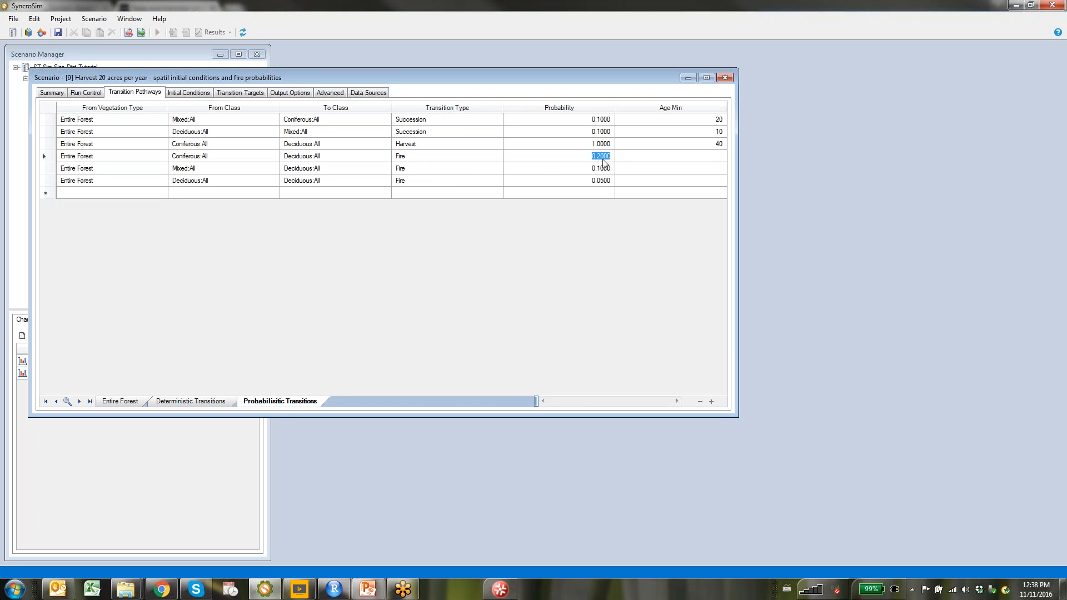
{"action": "type", "text": "1"}
{"action": "key", "text": "Return"}
{"action": "type", "text": "1"}
{"action": "key", "text": "Return"}
{"action": "type", "text": "1"}
{"action": "key", "text": "Return"}
Clear the scenario's non-spatial initial conditions: total area, cell count and all distribution records
{"action": "left_click", "coordinate": [210, 93]}
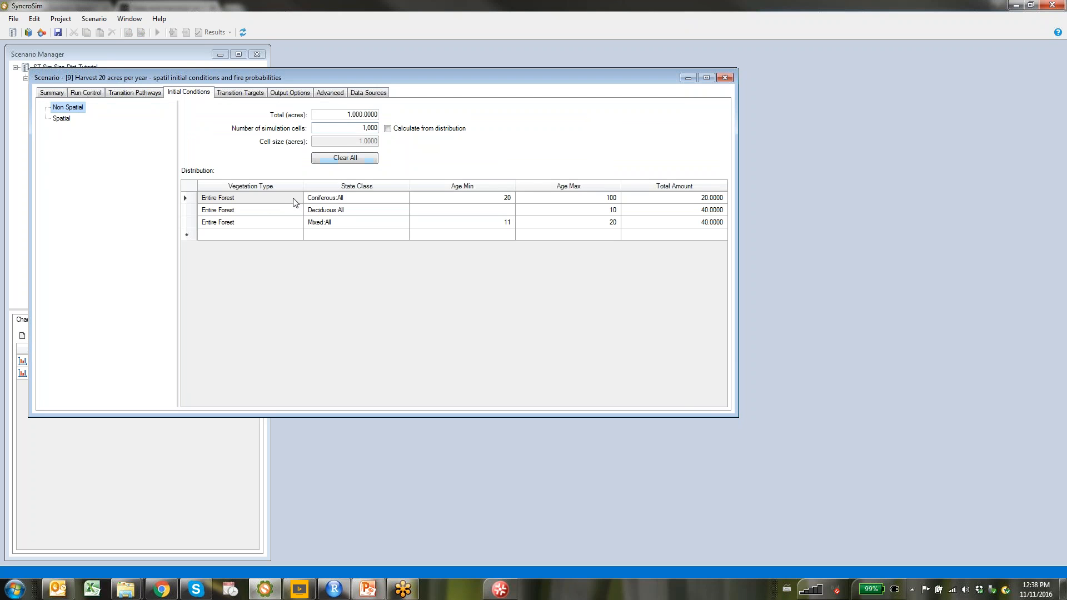
{"action": "left_click", "coordinate": [346, 160]}
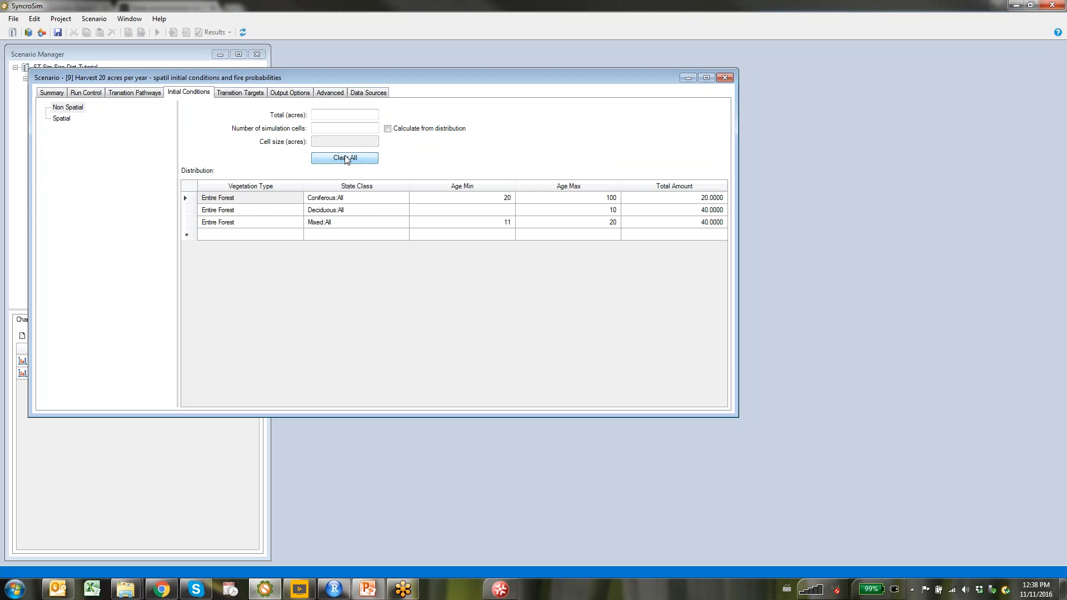
{"action": "right_click", "coordinate": [189, 191]}
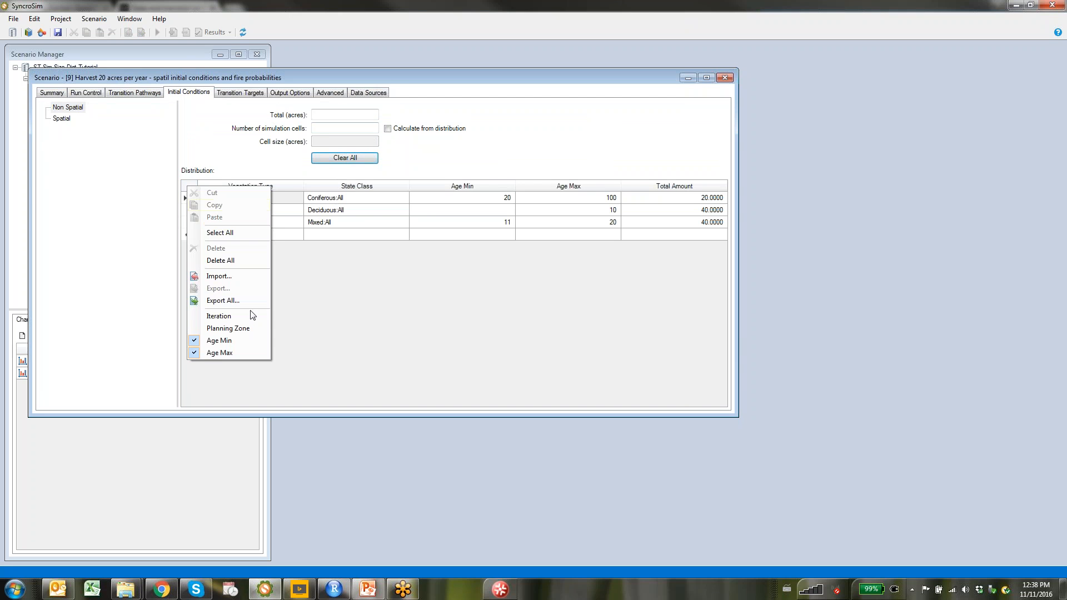
{"action": "left_click", "coordinate": [233, 269]}
{"action": "left_click", "coordinate": [551, 330]}
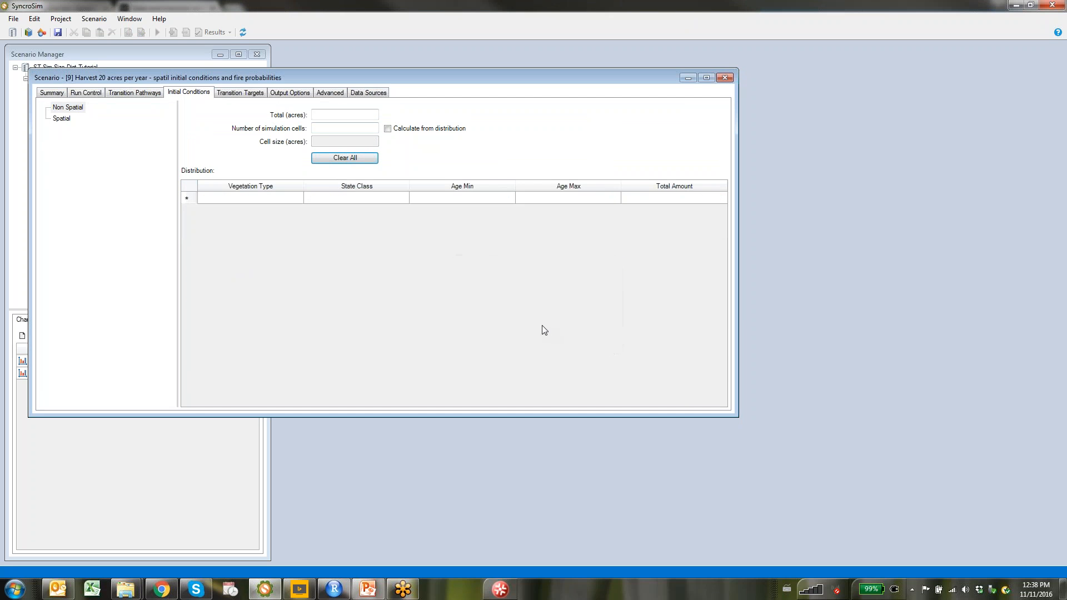
Show the empty spatial raster inputs in a taller window and bring up project Definitions on Strata
{"action": "left_click", "coordinate": [62, 119]}
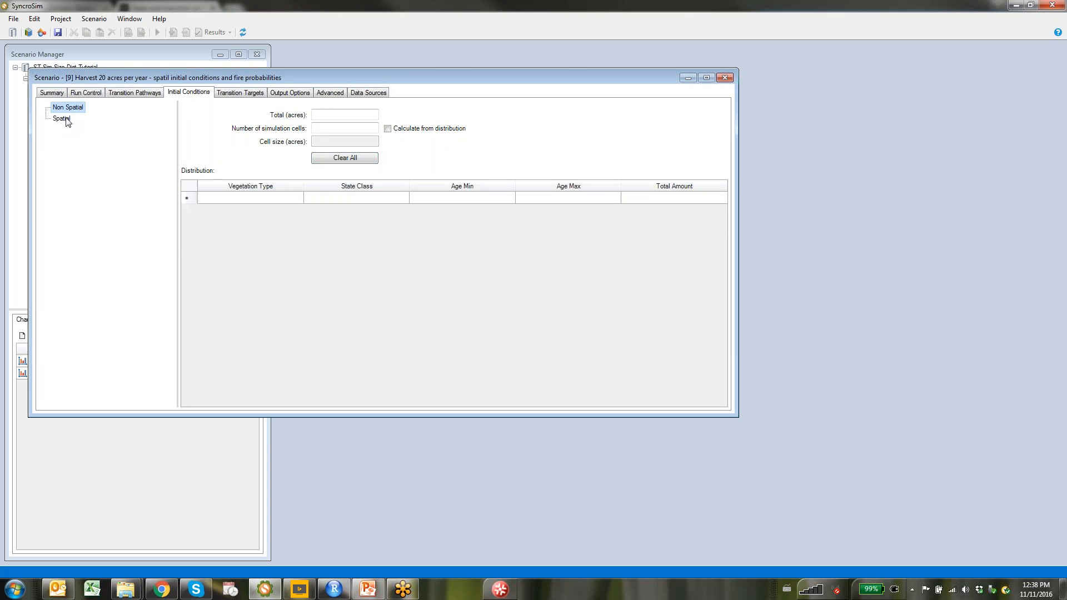
{"action": "left_click_drag", "start_coordinate": [212, 78], "coordinate": [459, 56]}
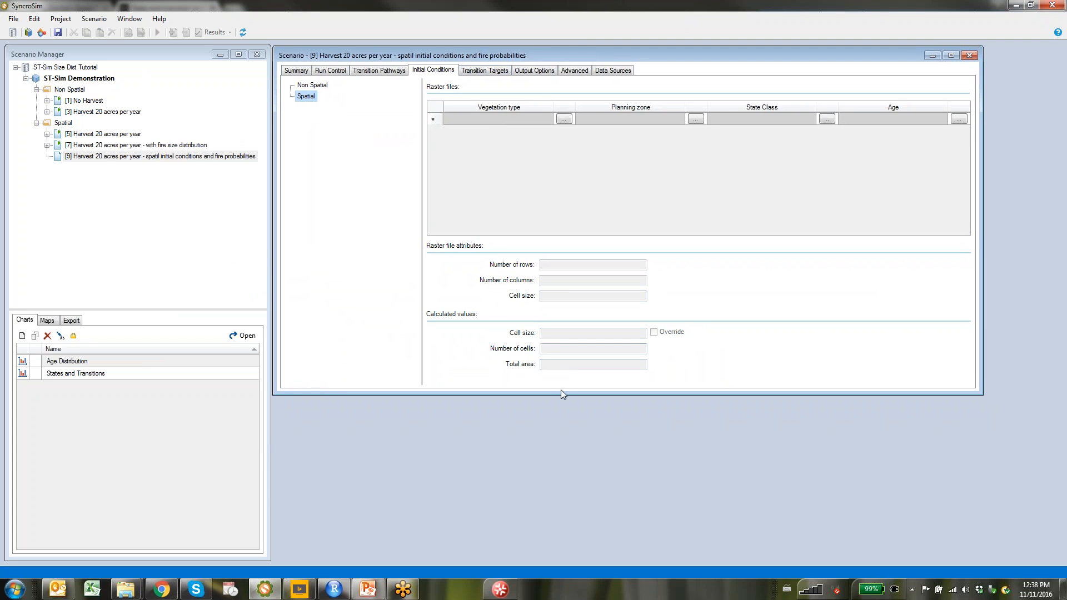
{"action": "left_click_drag", "start_coordinate": [559, 390], "coordinate": [565, 557]}
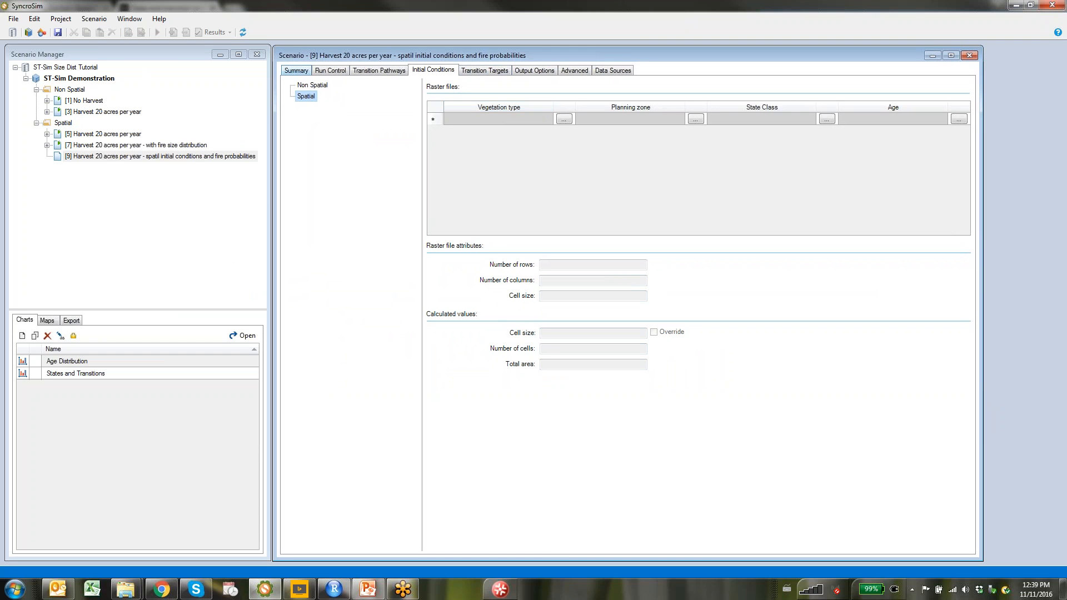
{"action": "left_click", "coordinate": [42, 33]}
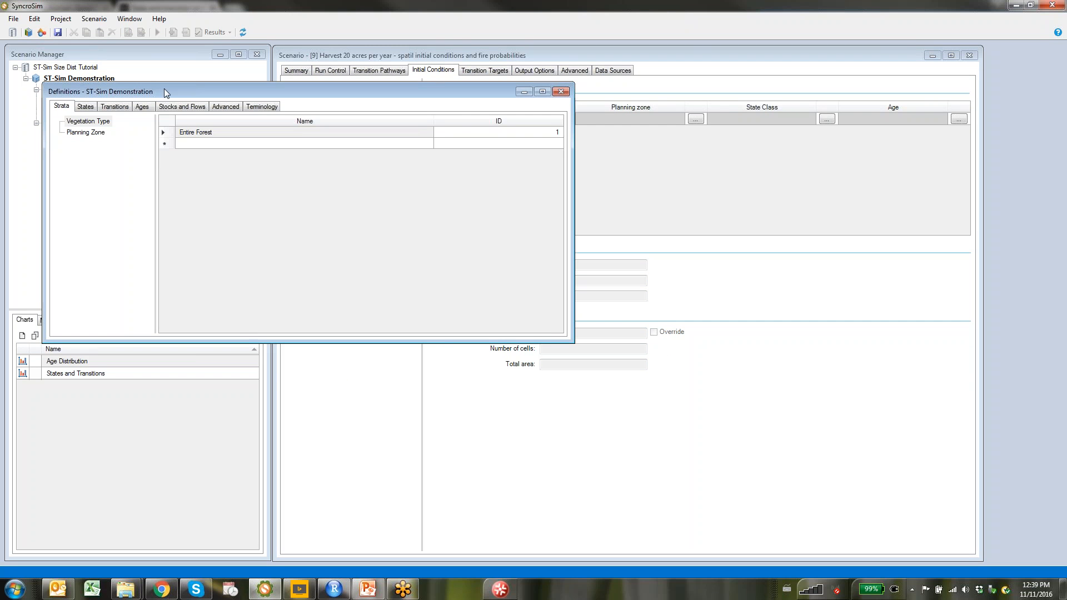
{"action": "left_click_drag", "start_coordinate": [166, 91], "coordinate": [458, 109]}
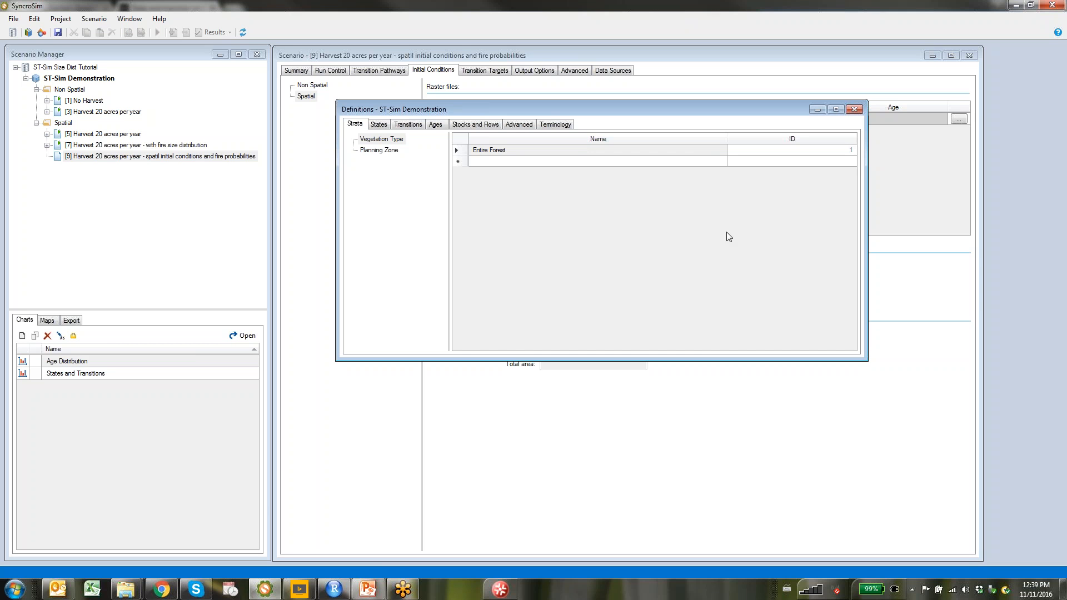
Load the raster library in the RStudio tutorial script
{"action": "left_click", "coordinate": [339, 596]}
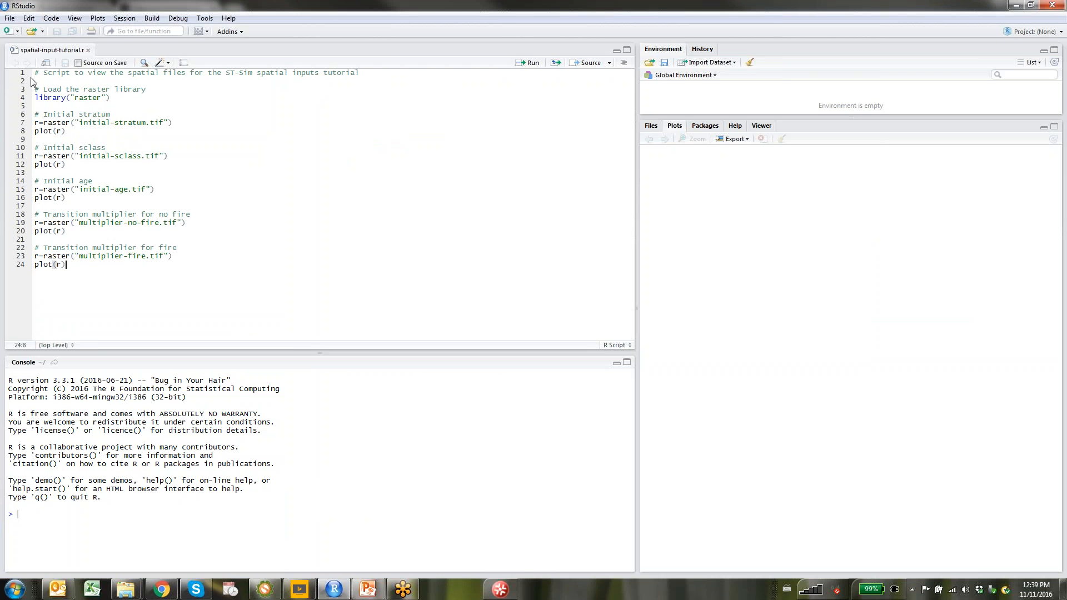
{"action": "left_click_drag", "start_coordinate": [35, 90], "coordinate": [122, 100]}
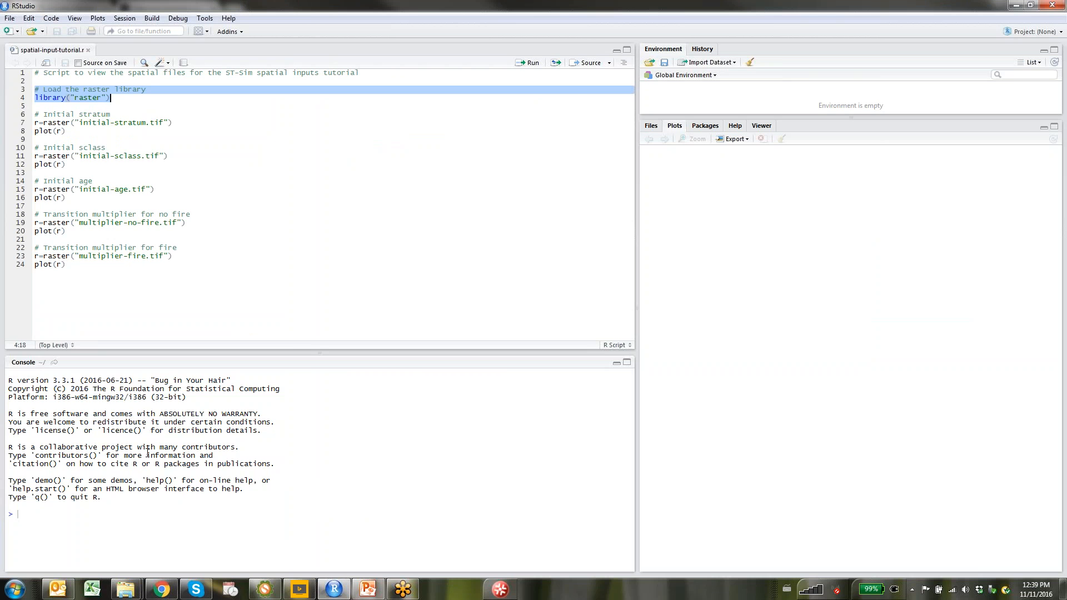
{"action": "left_click", "coordinate": [527, 63]}
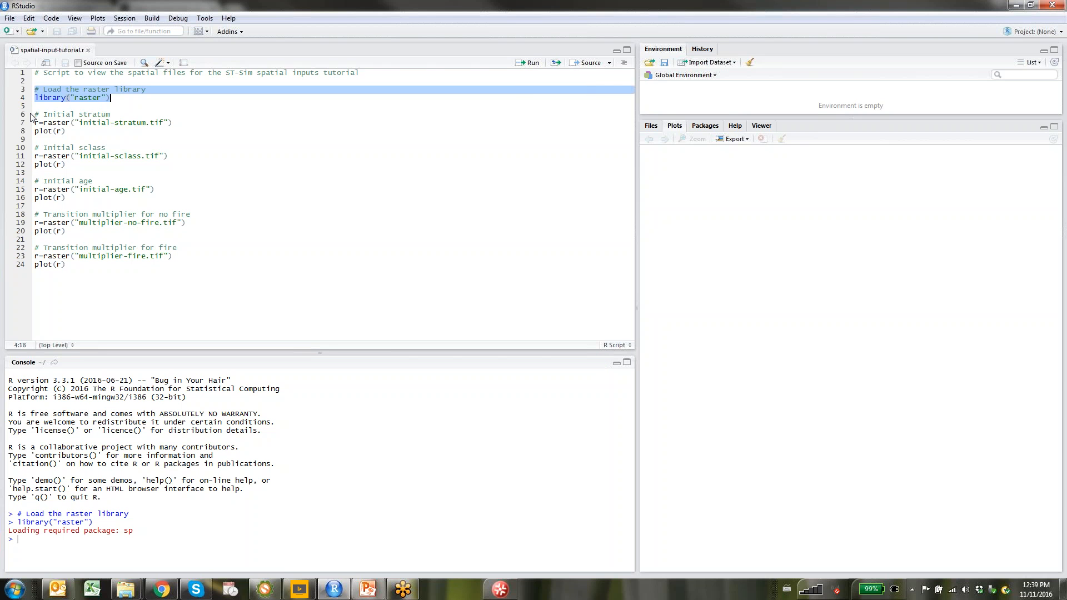
Plot initial-stratum.tif, a uniform raster of stratum value 1, then return to SyncroSim
{"action": "left_click_drag", "start_coordinate": [32, 114], "coordinate": [241, 128]}
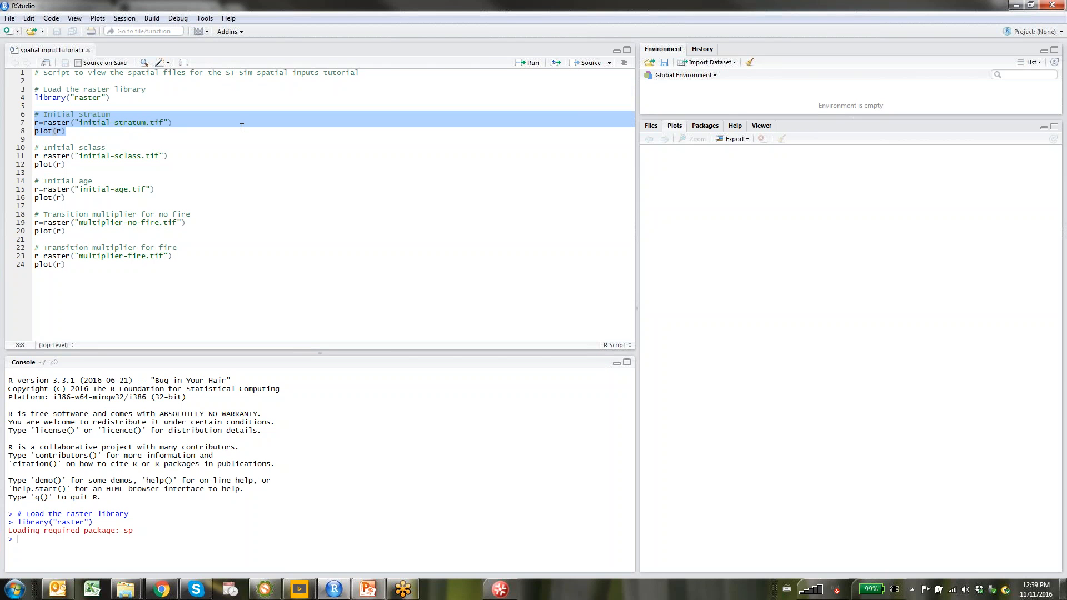
{"action": "left_click", "coordinate": [525, 63]}
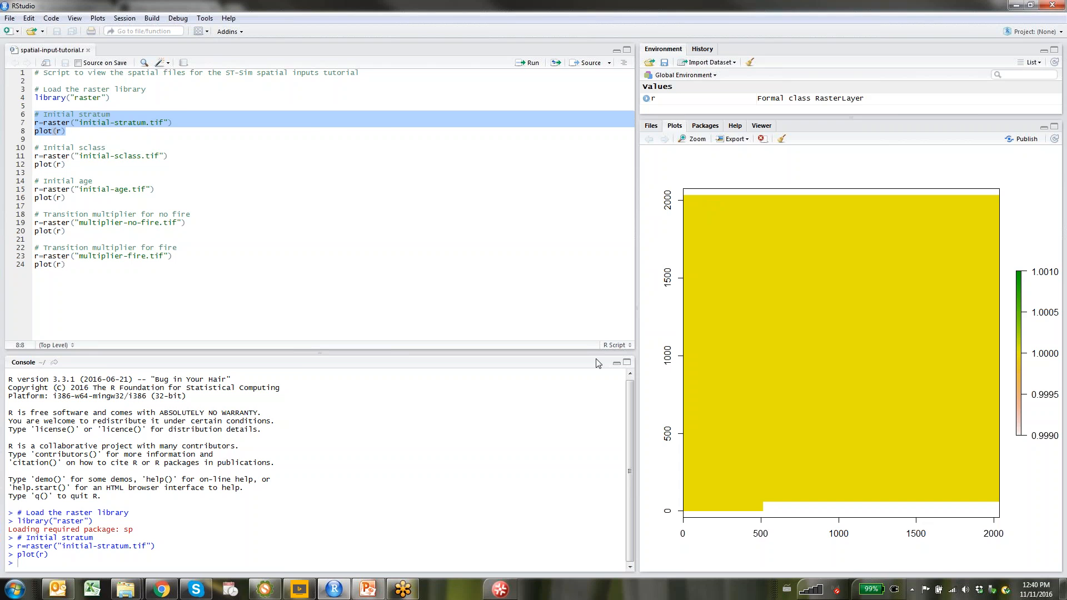
{"action": "left_click", "coordinate": [266, 590]}
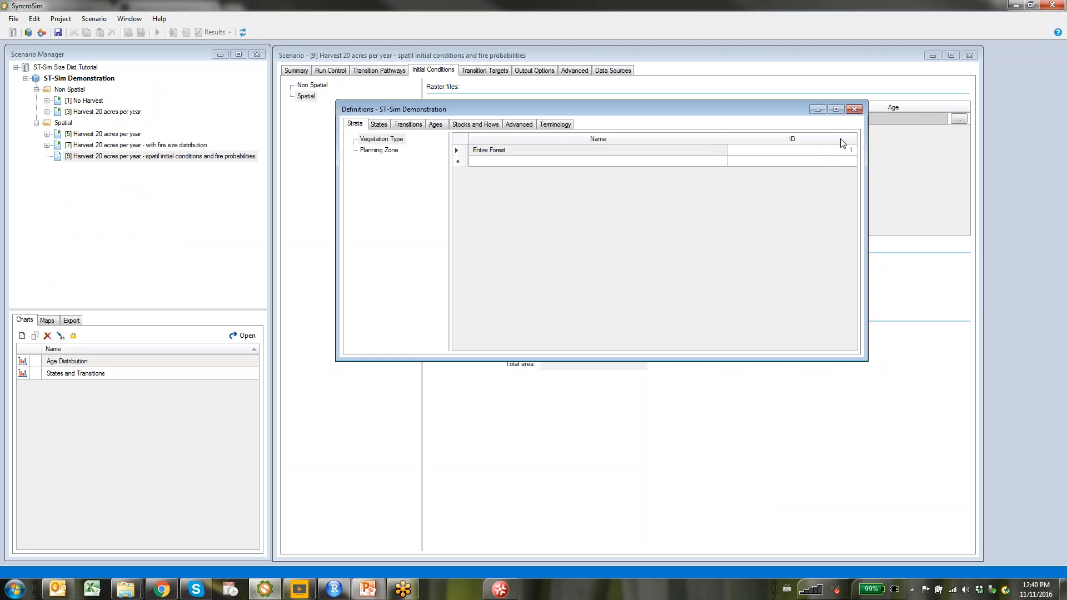
Assign initial-stratum.tif as the Vegetation type raster, giving 32×32 one-acre cells totalling 1,000 acres
{"action": "left_click", "coordinate": [855, 110]}
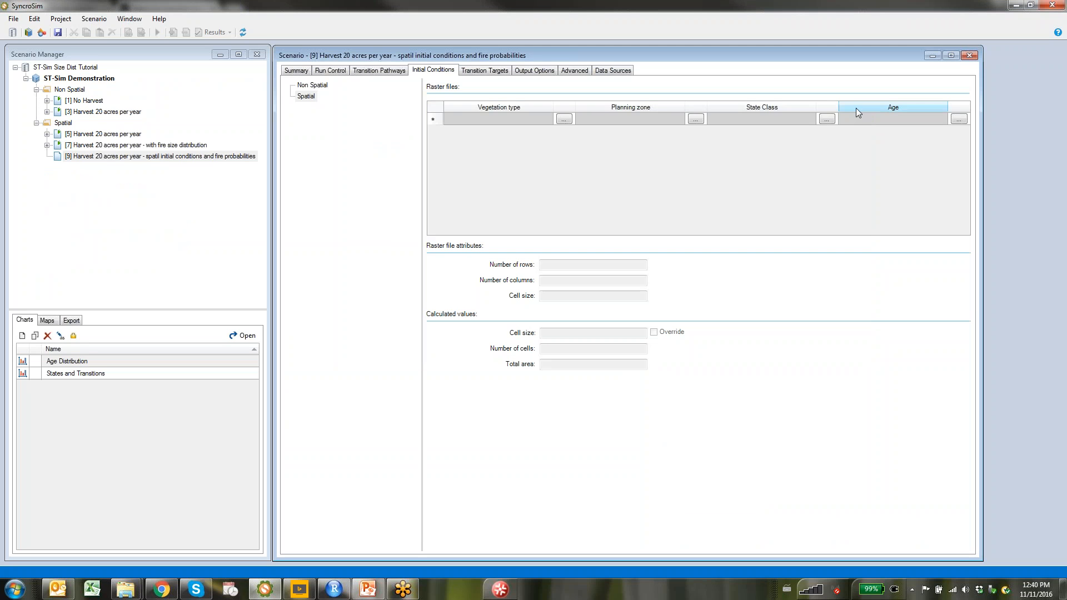
{"action": "left_click", "coordinate": [564, 119]}
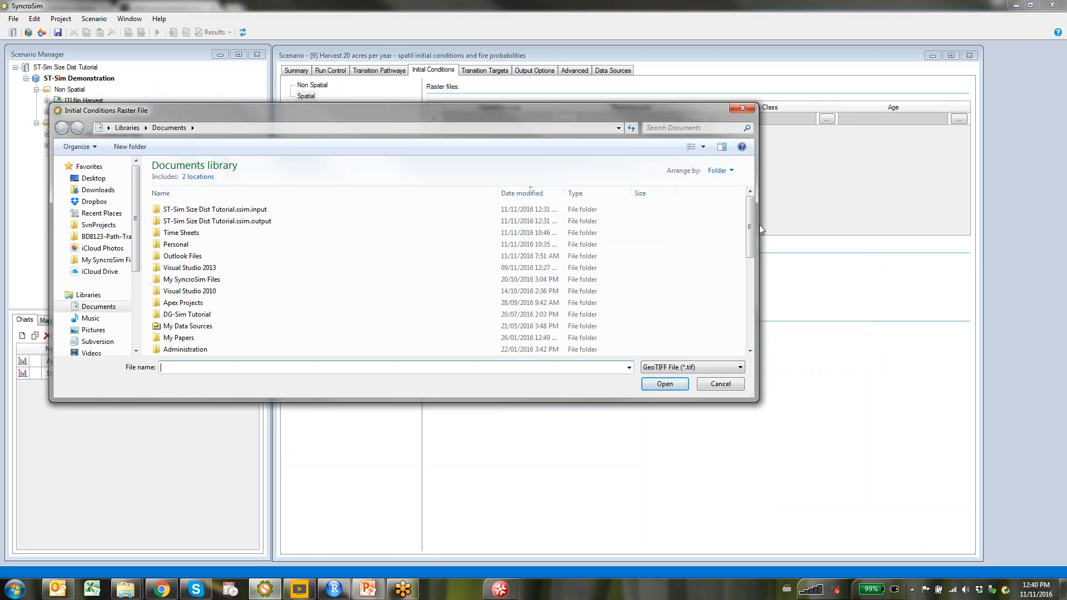
{"action": "left_click_drag", "start_coordinate": [753, 218], "coordinate": [753, 306]}
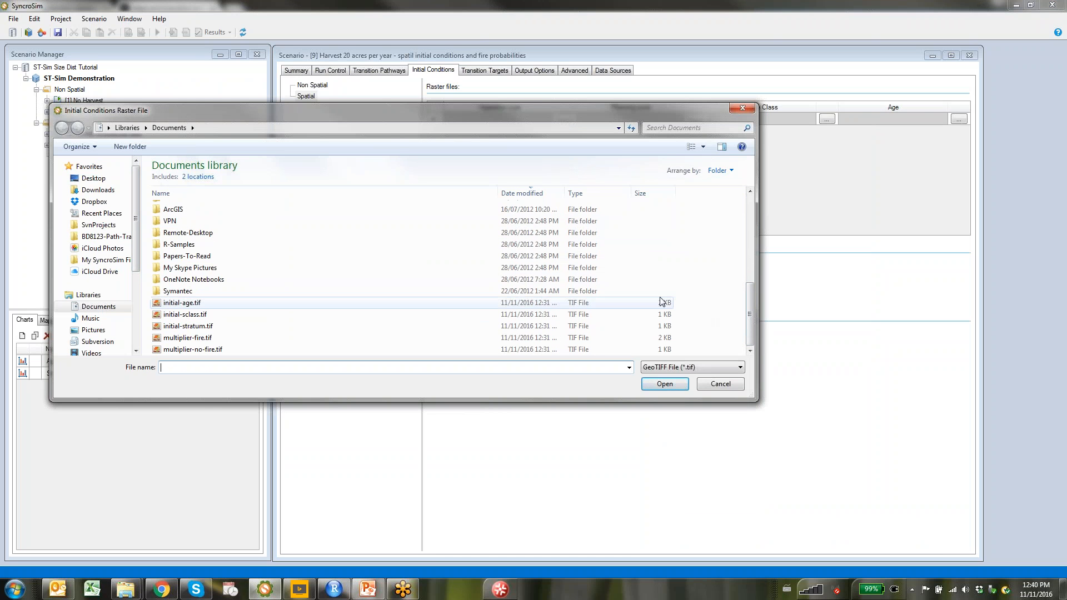
{"action": "left_click", "coordinate": [178, 327]}
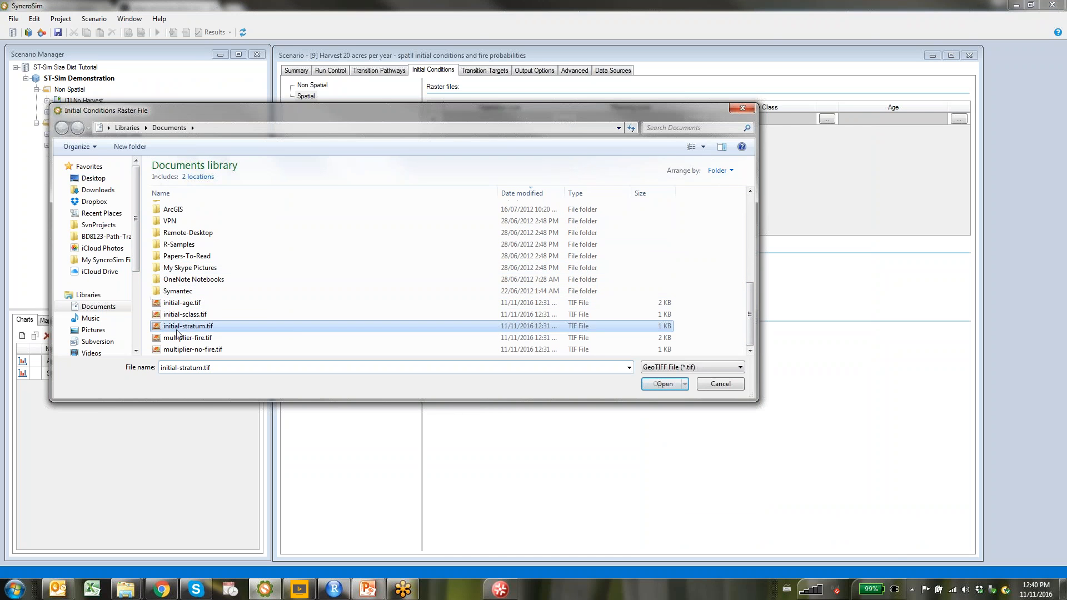
{"action": "left_click", "coordinate": [665, 385]}
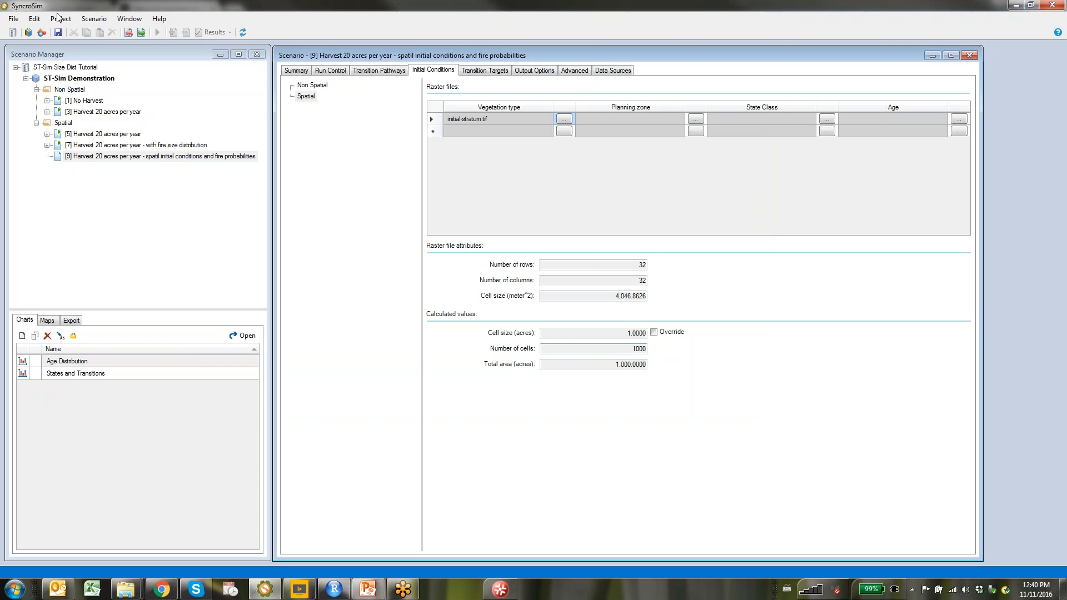
{"action": "left_click", "coordinate": [41, 32]}
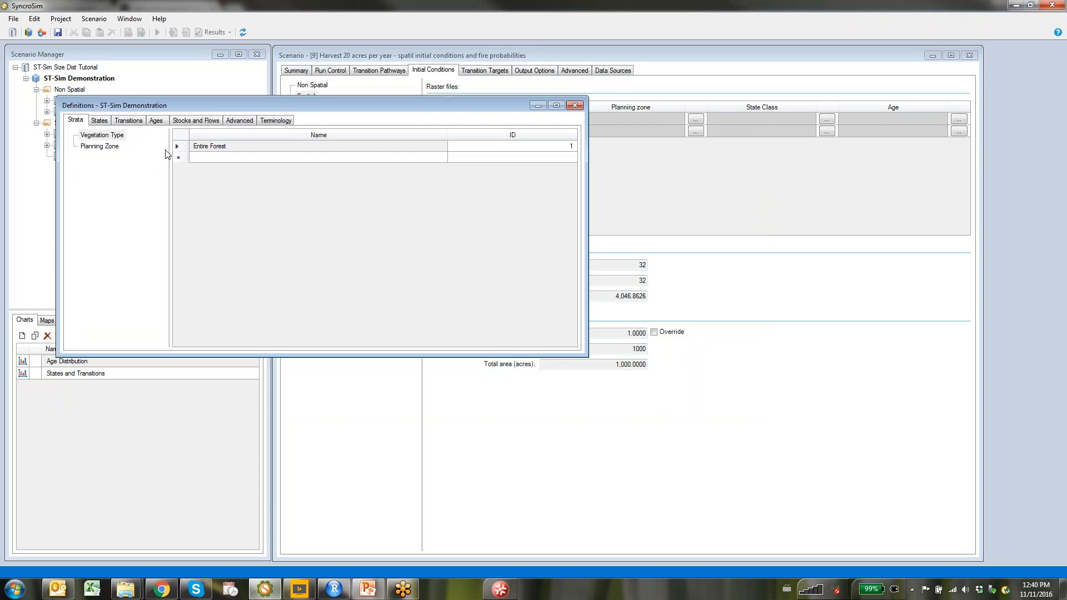
Check the State Class IDs in Definitions: Coniferous 3, Deciduous 1, Mixed 2
{"action": "left_click", "coordinate": [100, 122]}
{"action": "left_click", "coordinate": [97, 158]}
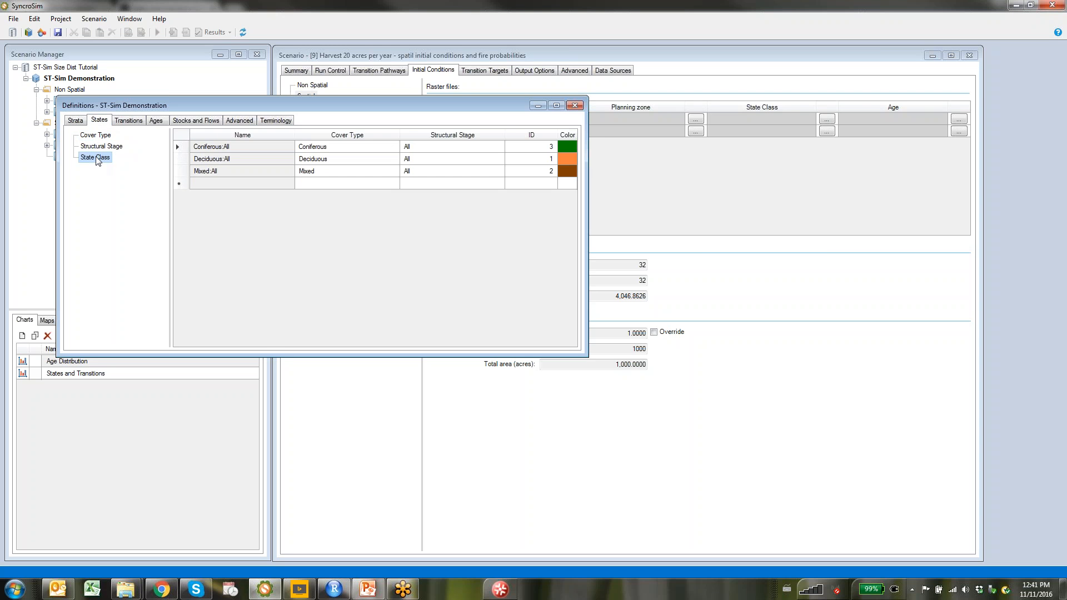
{"action": "left_click_drag", "start_coordinate": [289, 106], "coordinate": [532, 98]}
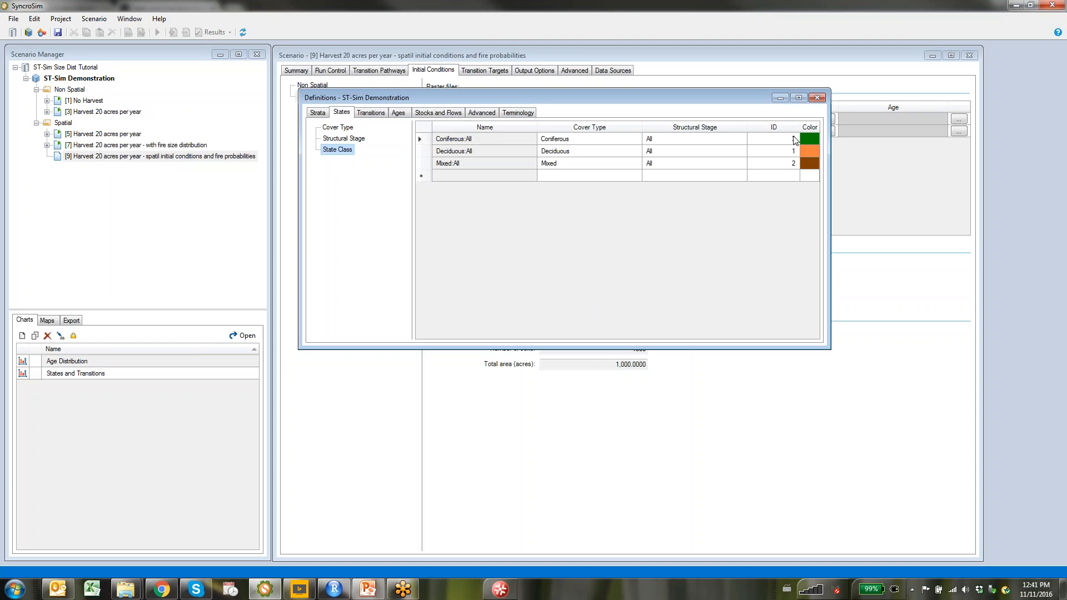
{"action": "left_click", "coordinate": [334, 589]}
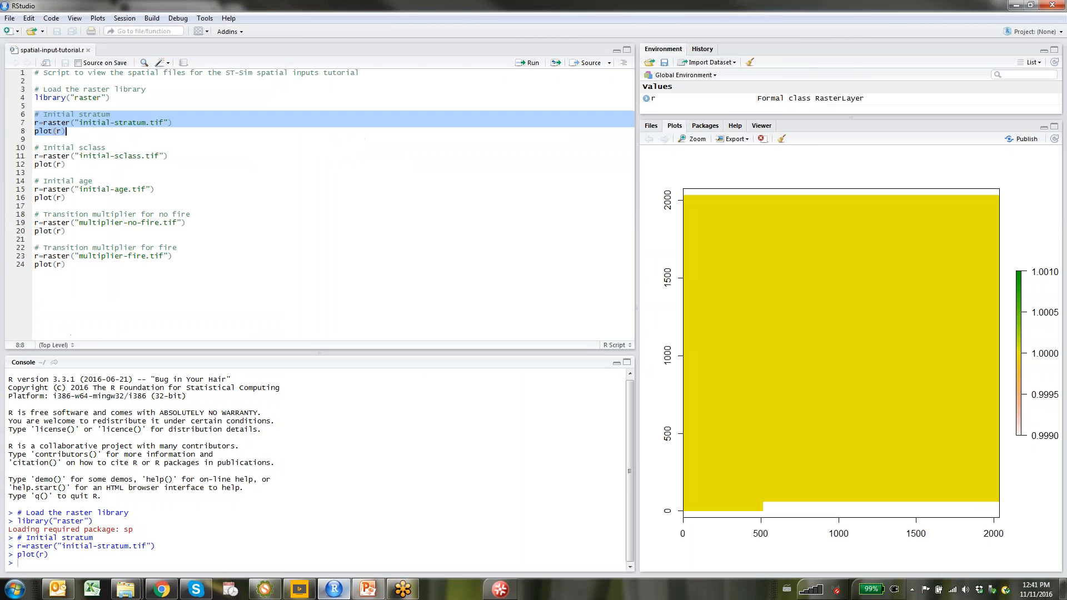
Plot initial-sclass.tif in RStudio showing state classes 1–3, then return to scenario [9]'s initial conditions
{"action": "left_click_drag", "start_coordinate": [34, 149], "coordinate": [84, 165]}
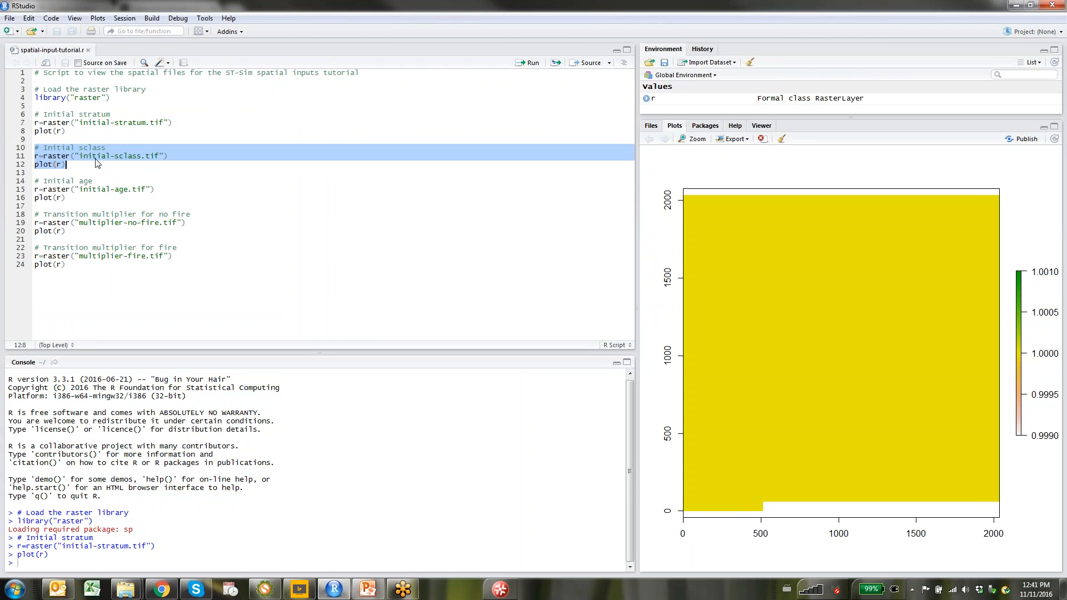
{"action": "left_click", "coordinate": [517, 63]}
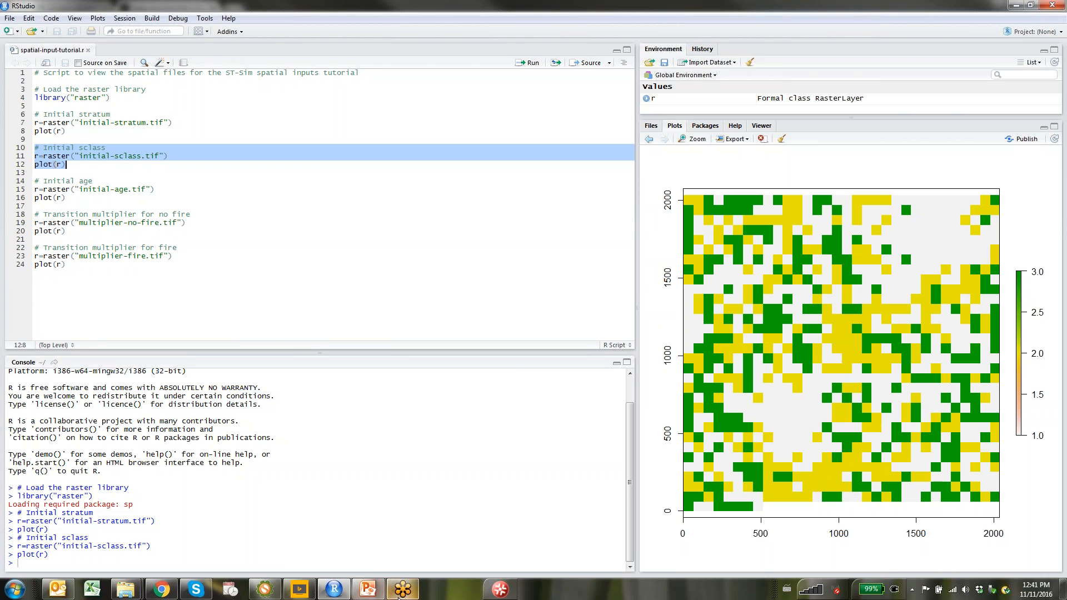
{"action": "mouse_move", "coordinate": [318, 597]}
{"action": "left_click", "coordinate": [264, 589]}
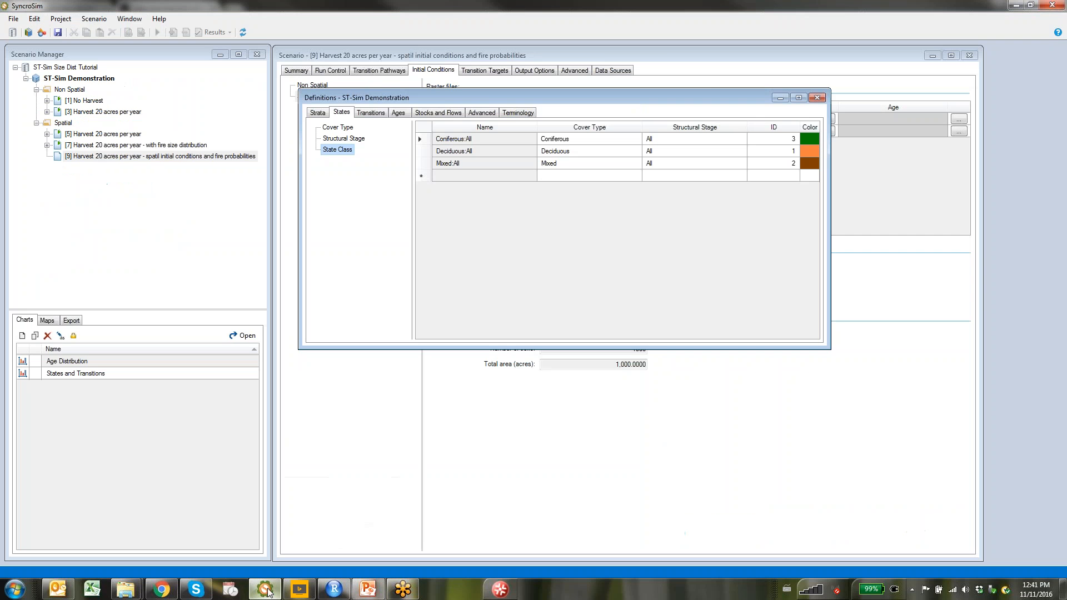
{"action": "left_click", "coordinate": [666, 58]}
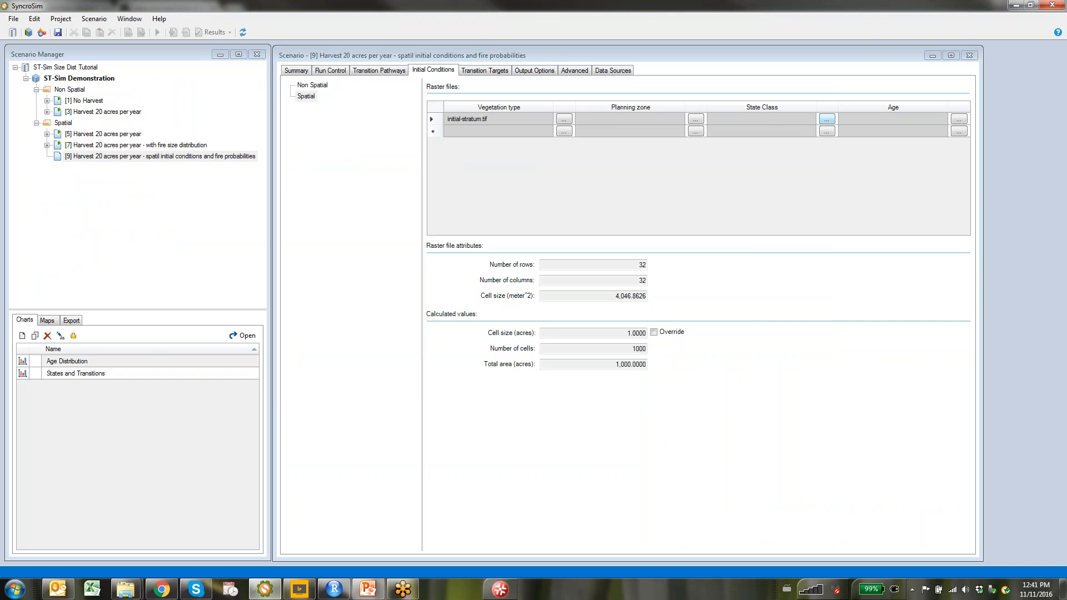
Assign initial-sclass.tif as scenario [9]'s State Class raster
{"action": "left_click", "coordinate": [828, 119]}
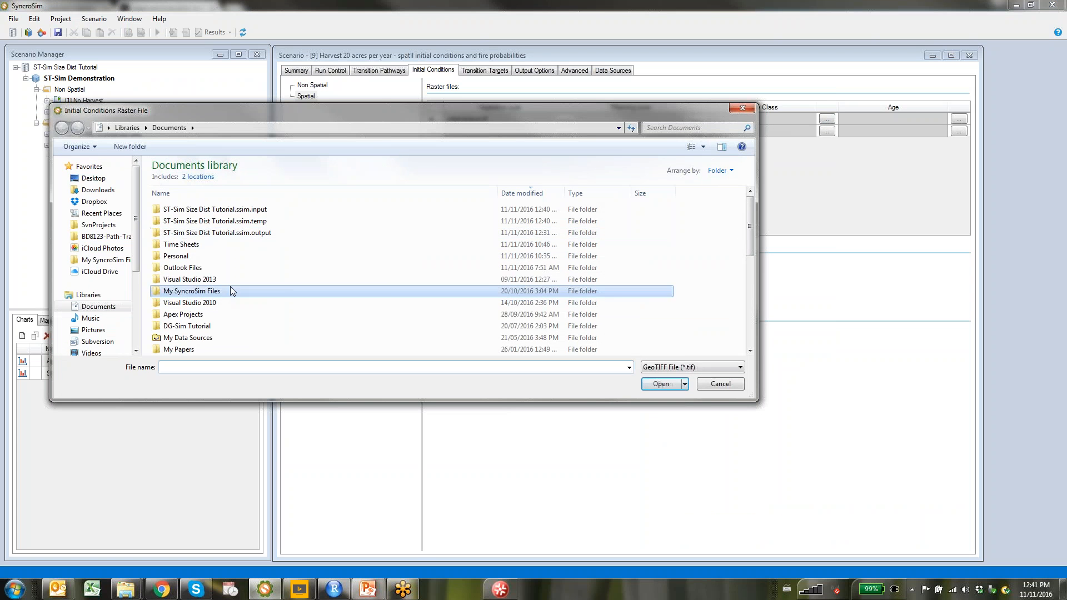
{"action": "scroll", "coordinate": [207, 328], "scroll_direction": "down", "scroll_amount": 7}
{"action": "left_click", "coordinate": [207, 328]}
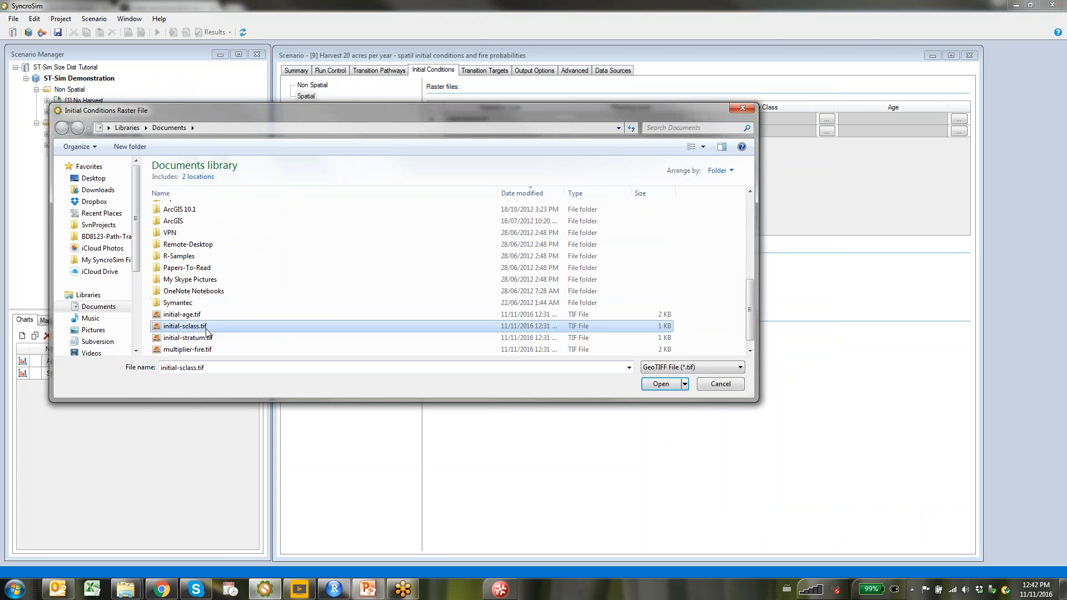
{"action": "left_click", "coordinate": [661, 383]}
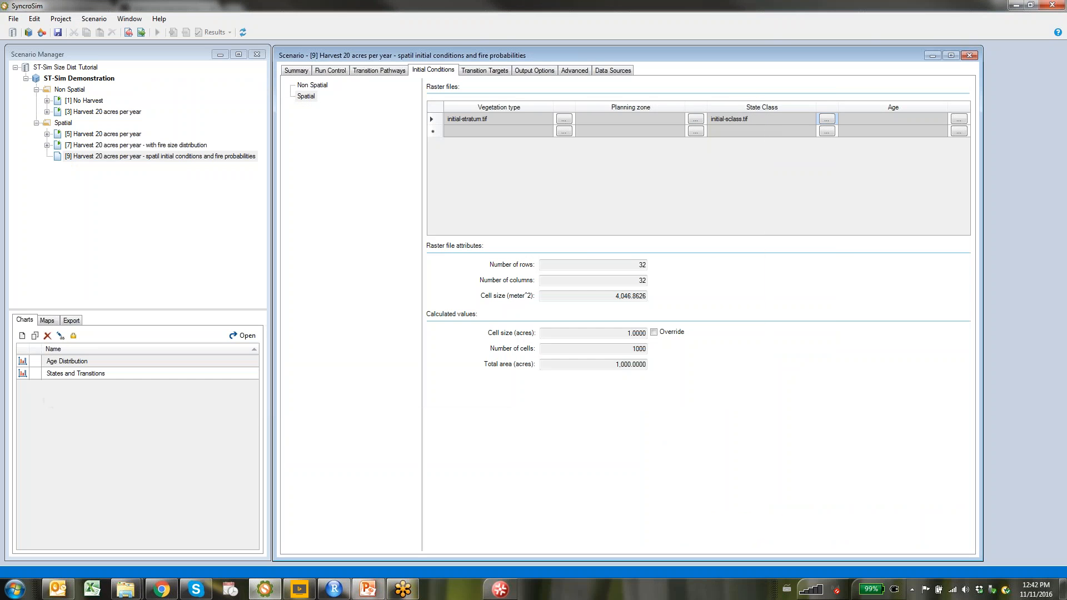
{"action": "left_click", "coordinate": [334, 588]}
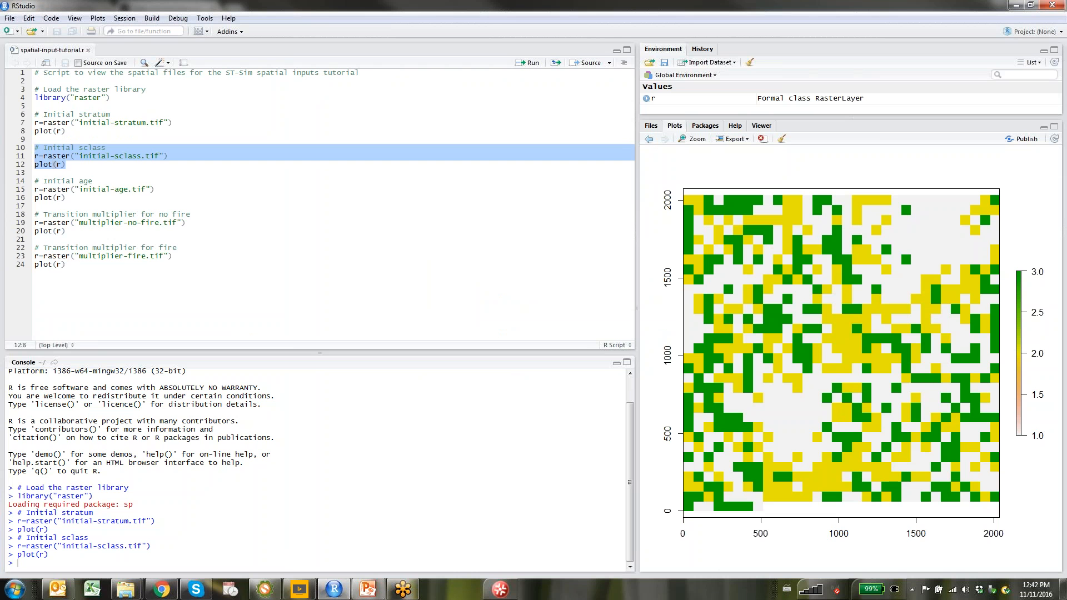
Plot initial-age.tif in RStudio, showing cell ages up to about 70
{"action": "left_click_drag", "start_coordinate": [35, 181], "coordinate": [66, 198]}
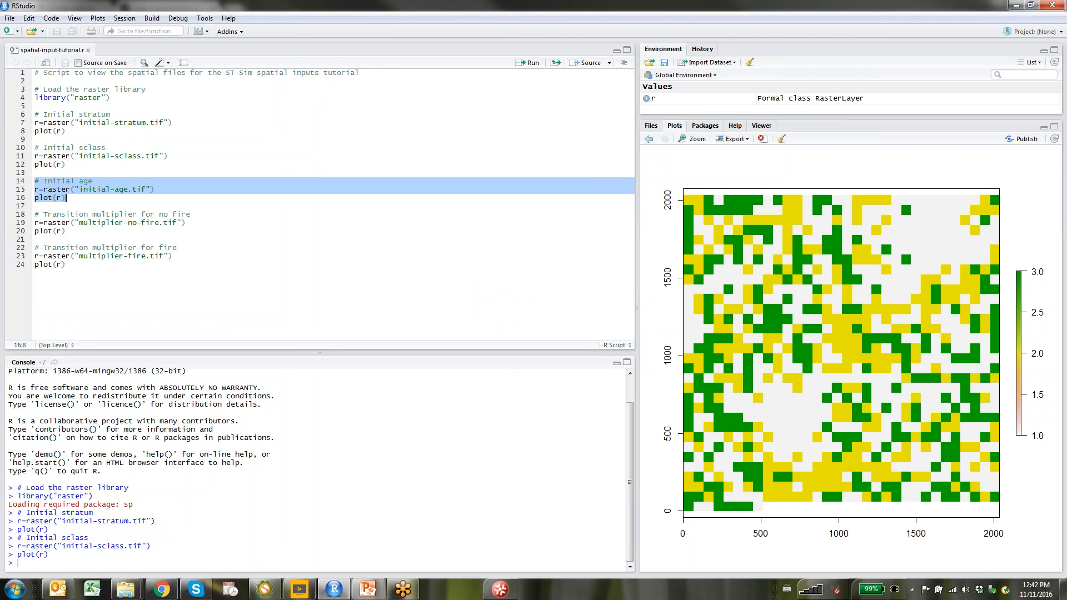
{"action": "left_click", "coordinate": [522, 65]}
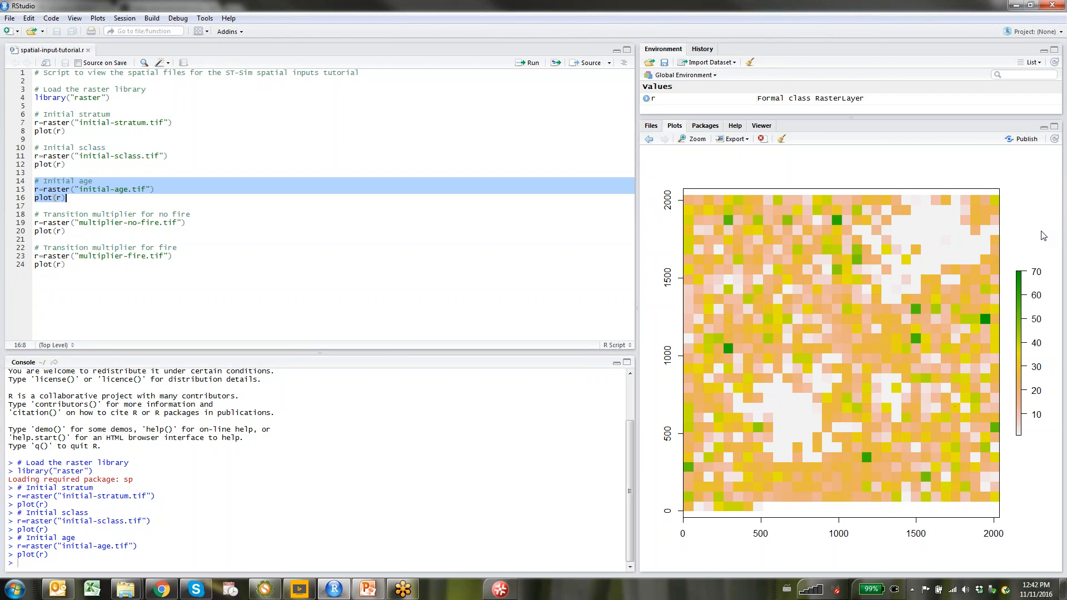
{"action": "left_click", "coordinate": [265, 589]}
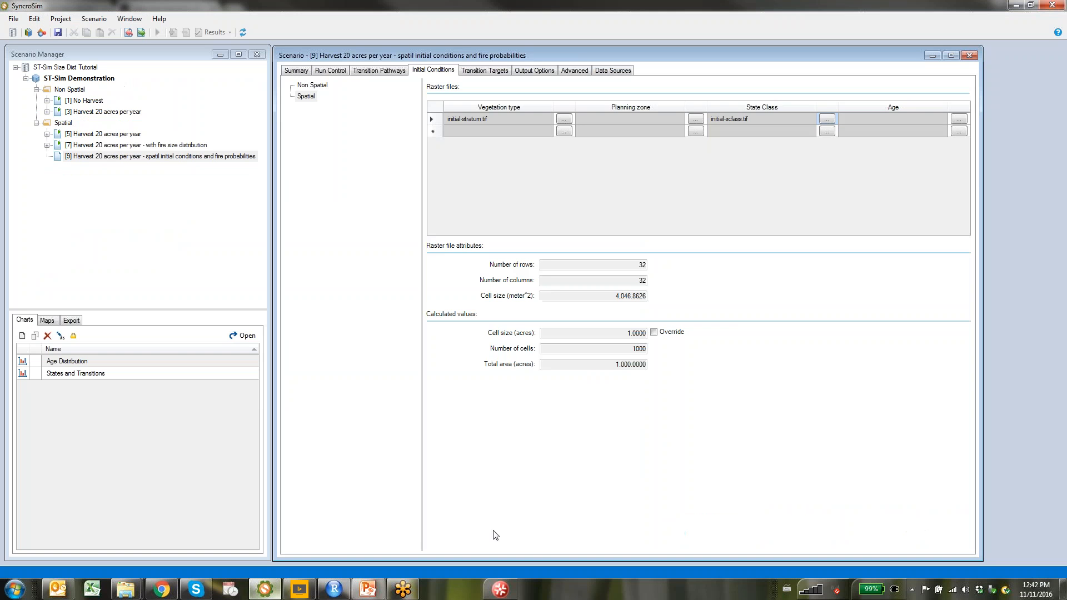
Select initial-age.tif as the Age raster for the spatial initial conditions
{"action": "left_click", "coordinate": [958, 119]}
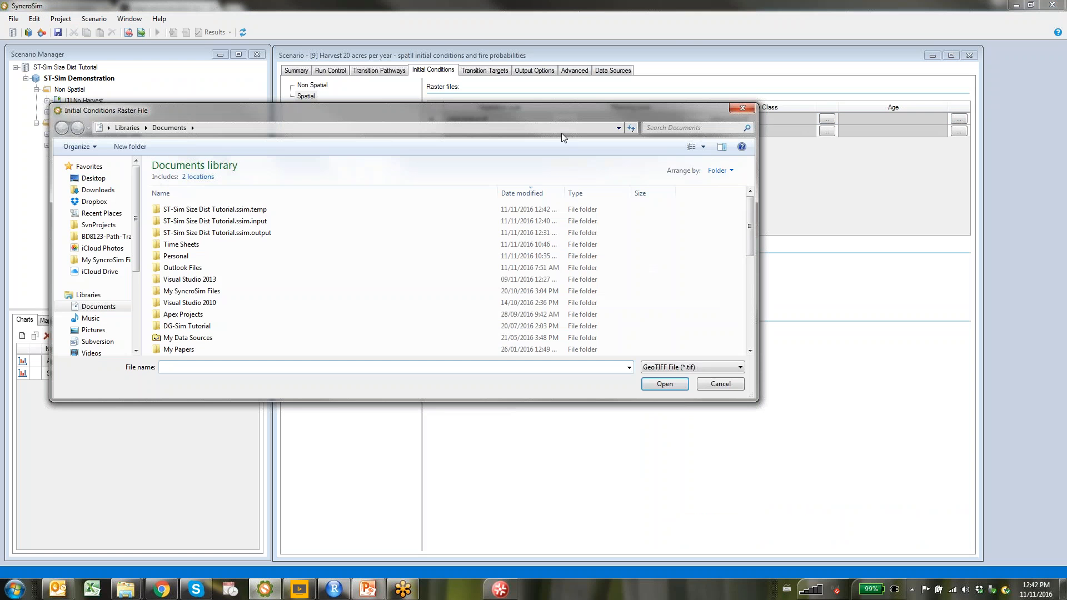
{"action": "scroll", "coordinate": [213, 278], "scroll_direction": "down", "scroll_amount": 10}
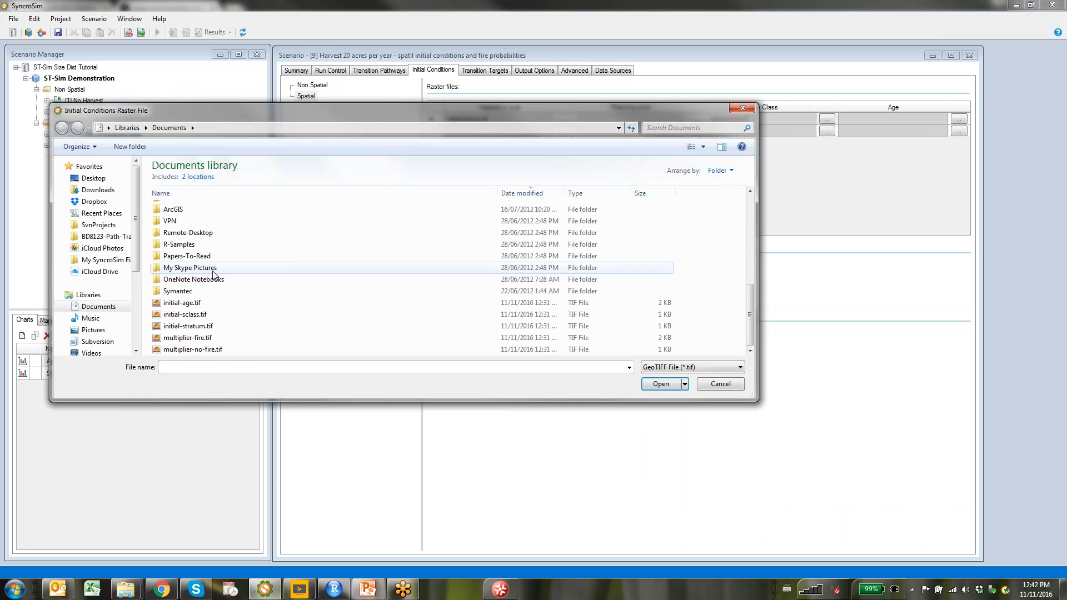
{"action": "left_click", "coordinate": [184, 303]}
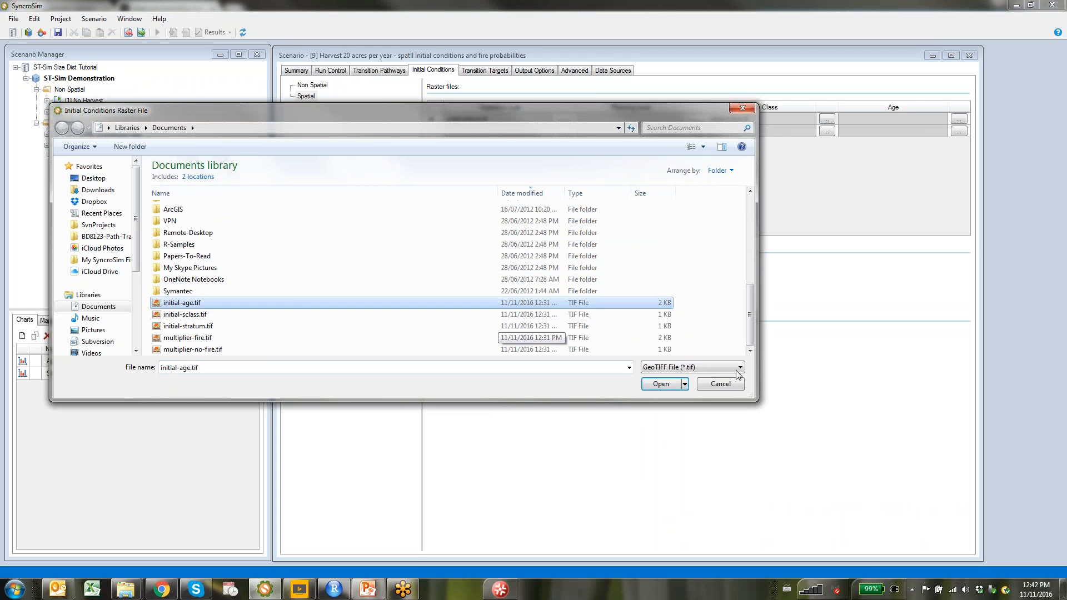
{"action": "left_click", "coordinate": [661, 384]}
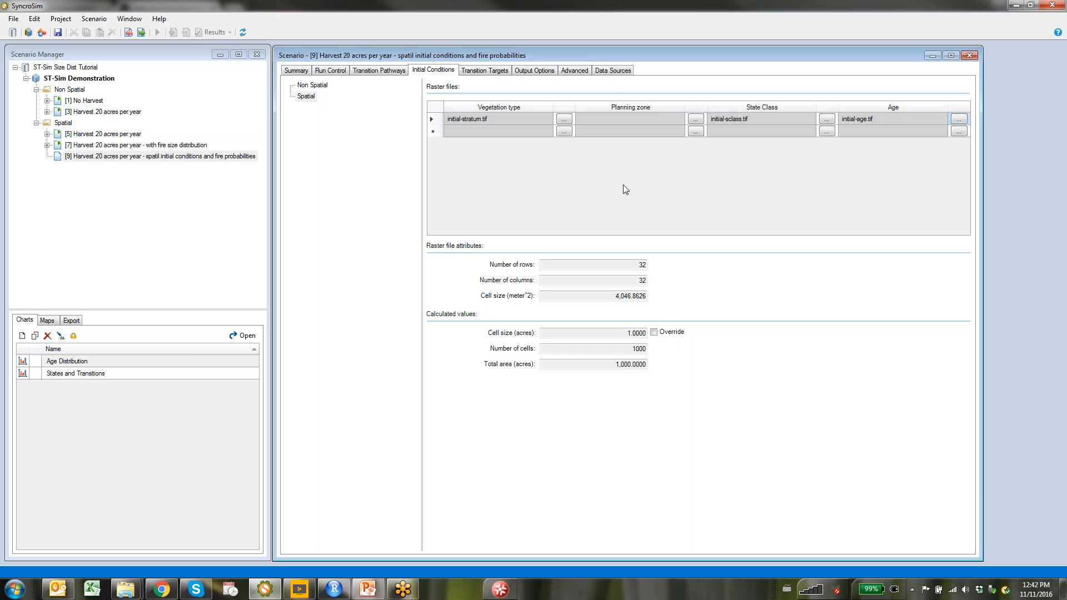
Delete all Fire transition size distribution rows, then show the empty Transition Spatial Multipliers table
{"action": "left_click", "coordinate": [576, 70]}
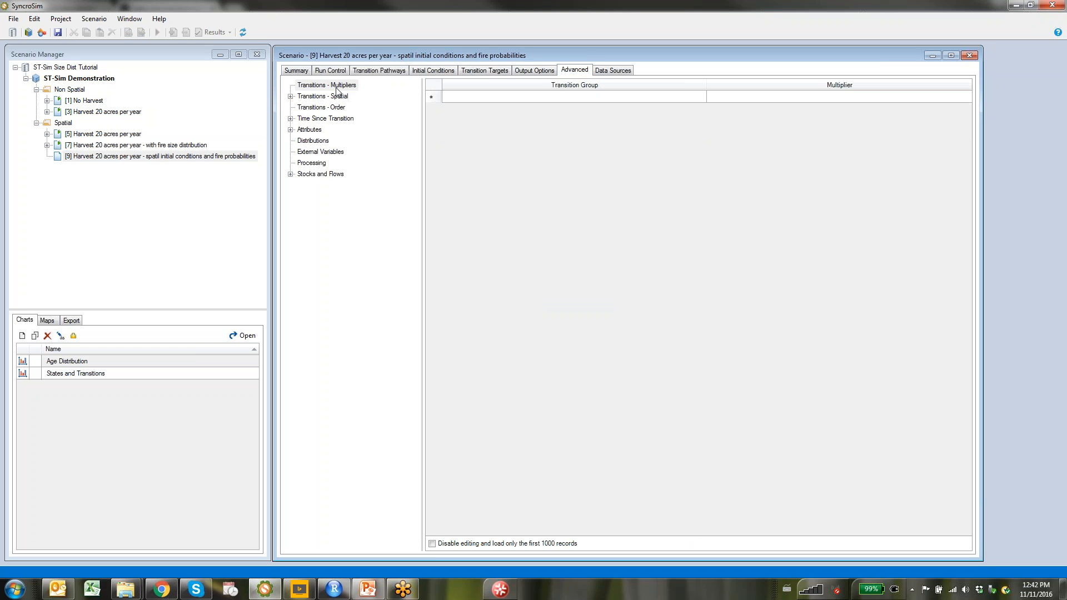
{"action": "left_click", "coordinate": [290, 96]}
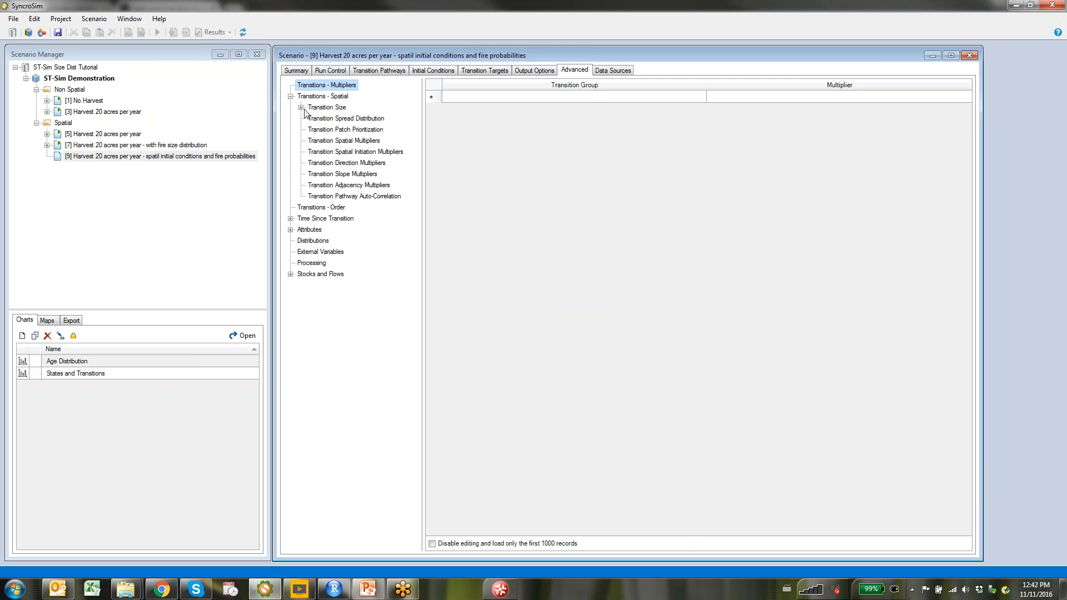
{"action": "left_click", "coordinate": [301, 107]}
{"action": "left_click", "coordinate": [343, 119]}
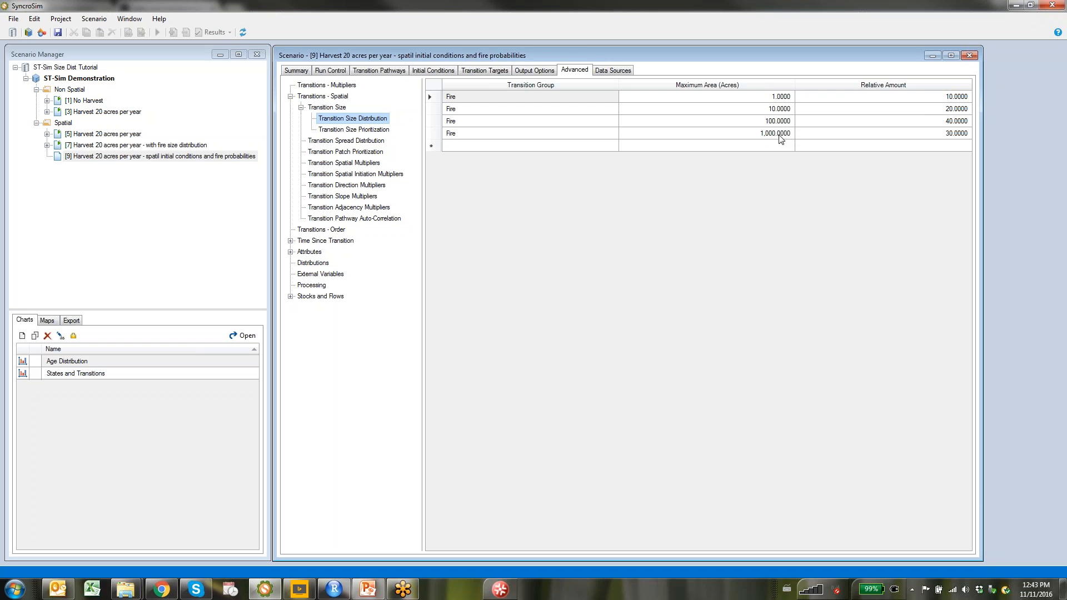
{"action": "right_click", "coordinate": [435, 85]}
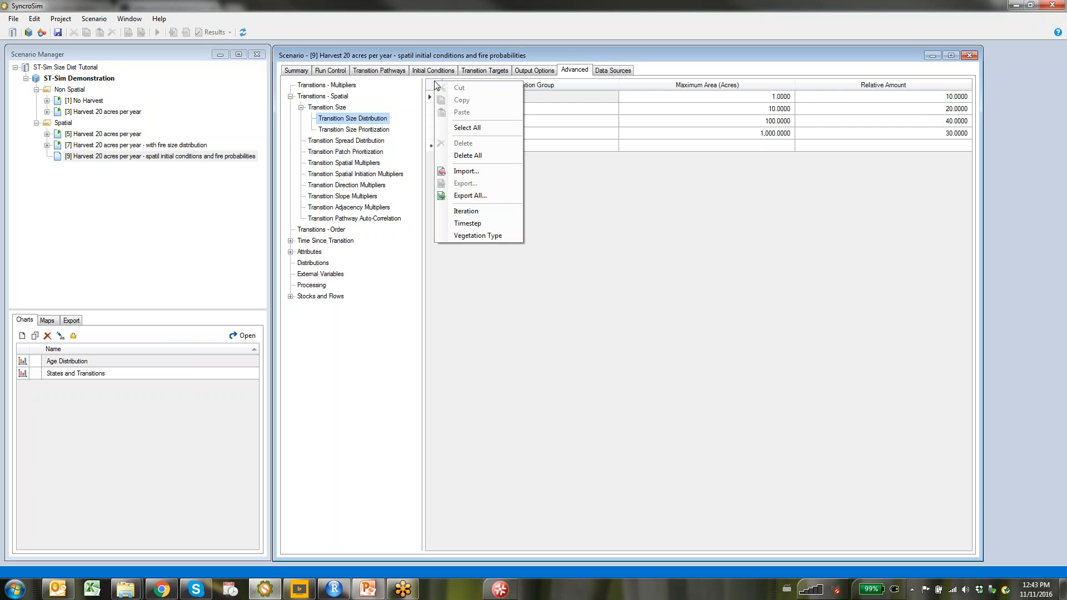
{"action": "left_click", "coordinate": [472, 158]}
{"action": "left_click", "coordinate": [522, 328]}
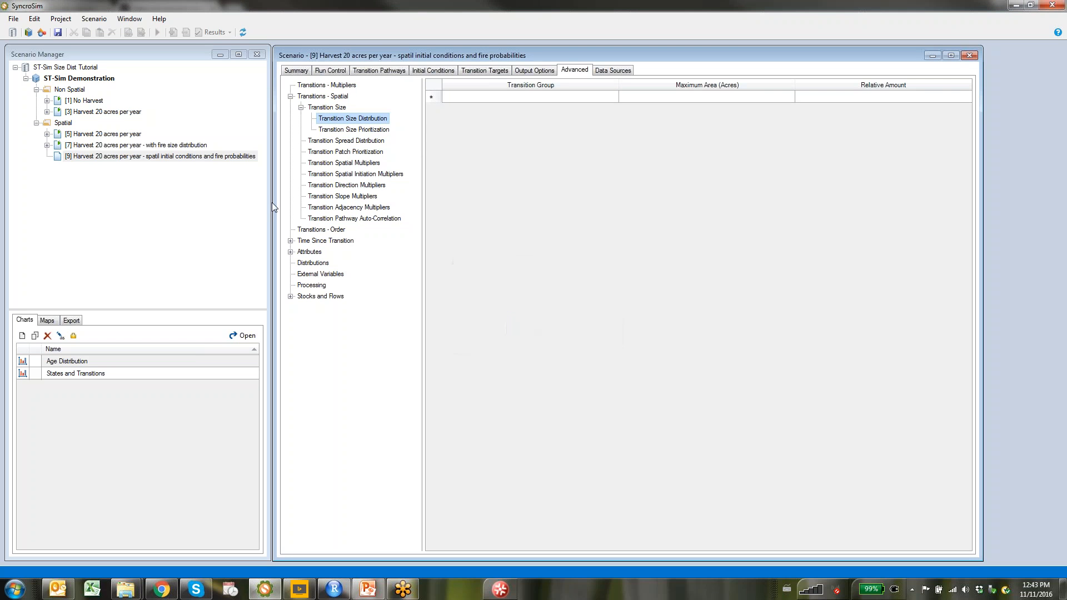
{"action": "left_click", "coordinate": [333, 164]}
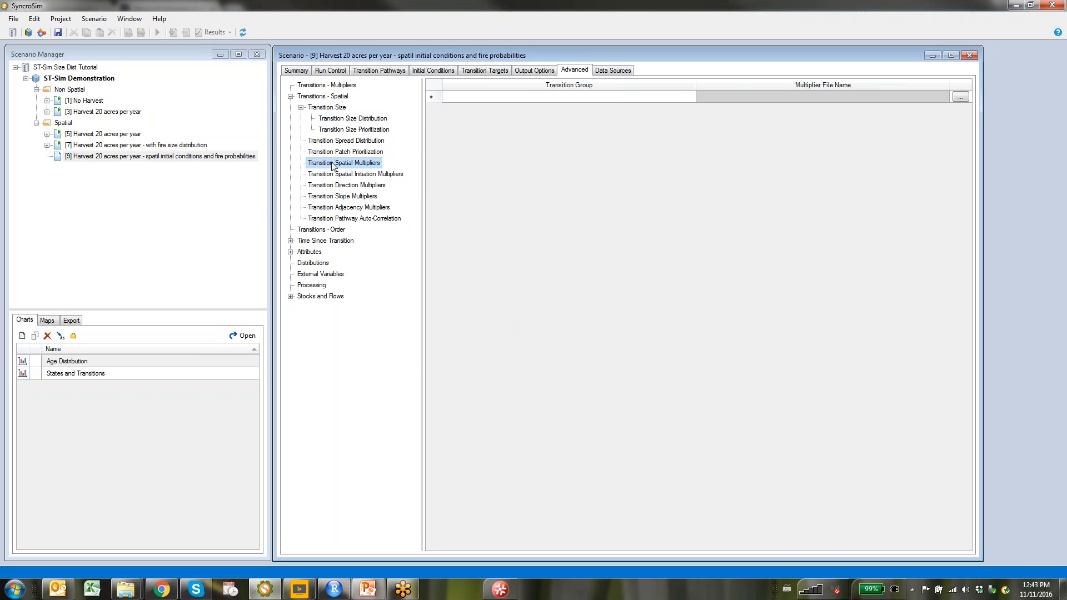
Add a Timestep column and a Fire multiplier row at timestep 1 using multiplier-no-fire.tif
{"action": "right_click", "coordinate": [463, 99]}
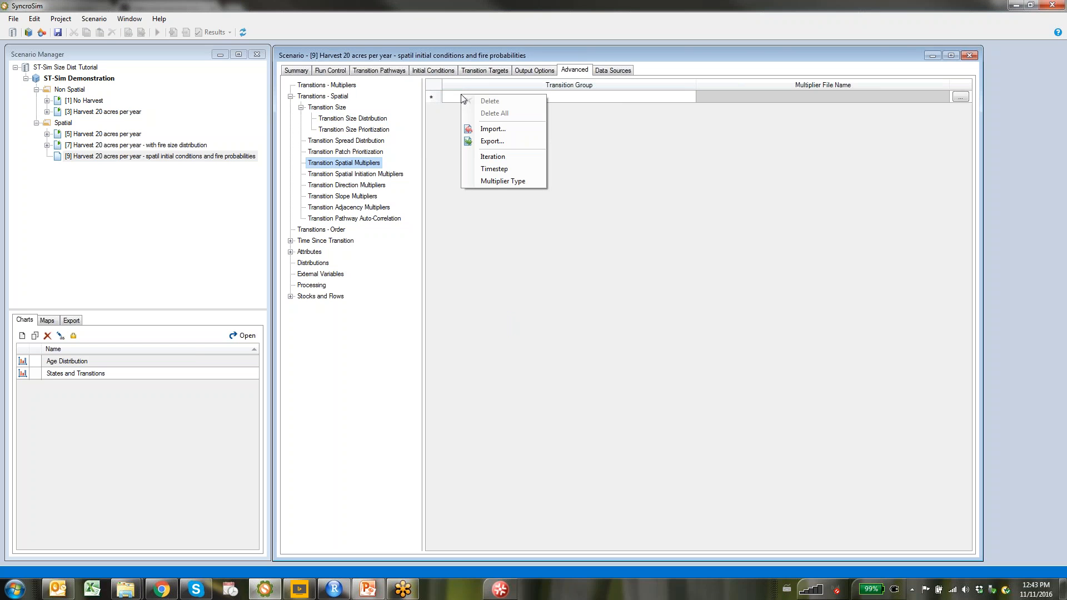
{"action": "left_click", "coordinate": [495, 169]}
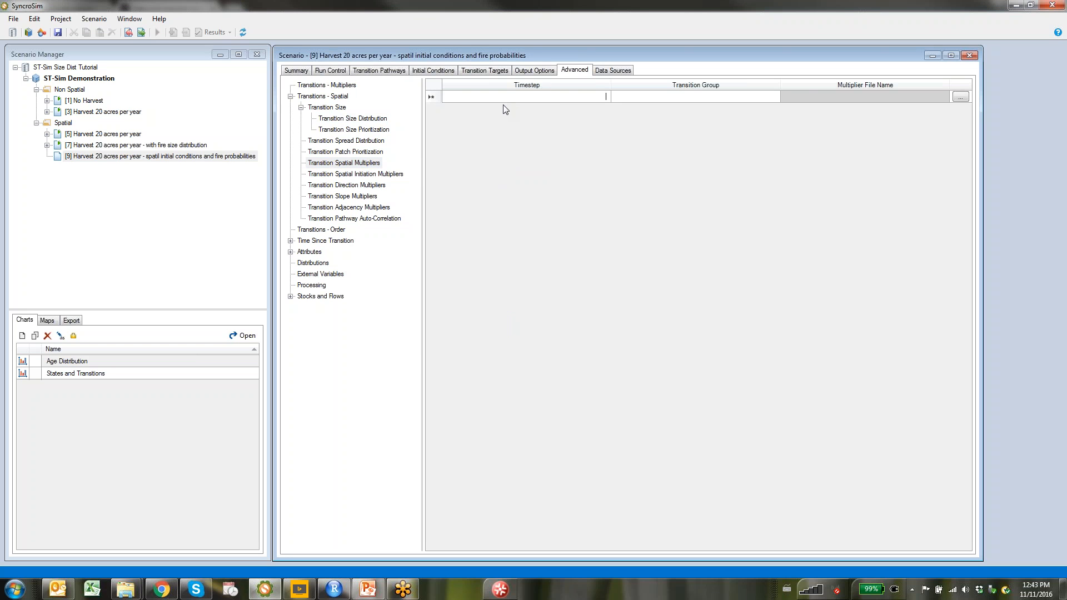
{"action": "type", "text": "1"}
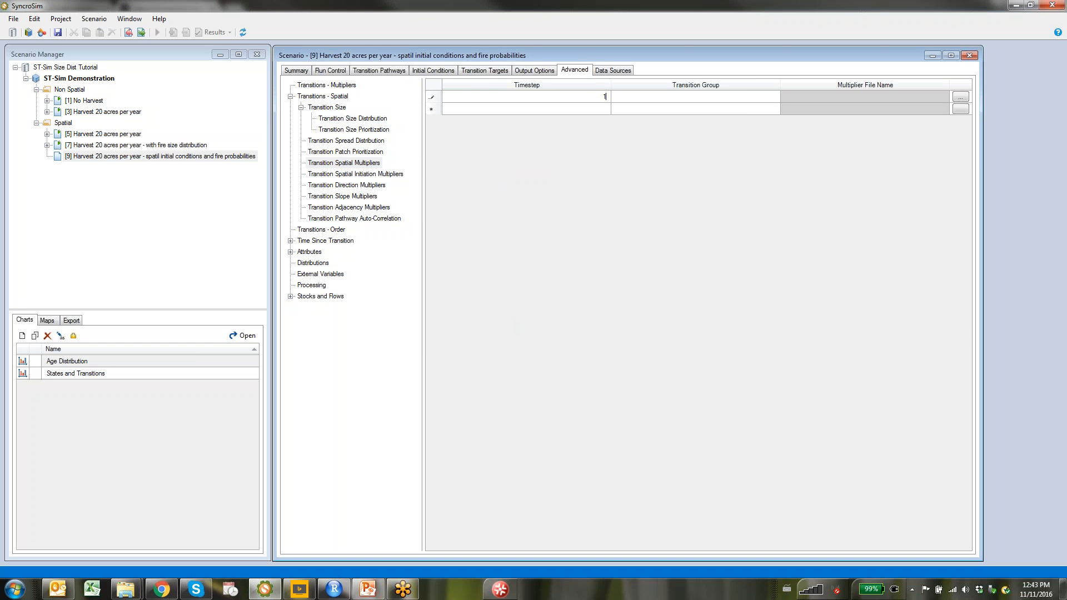
{"action": "left_click", "coordinate": [739, 97]}
{"action": "left_click", "coordinate": [767, 97]}
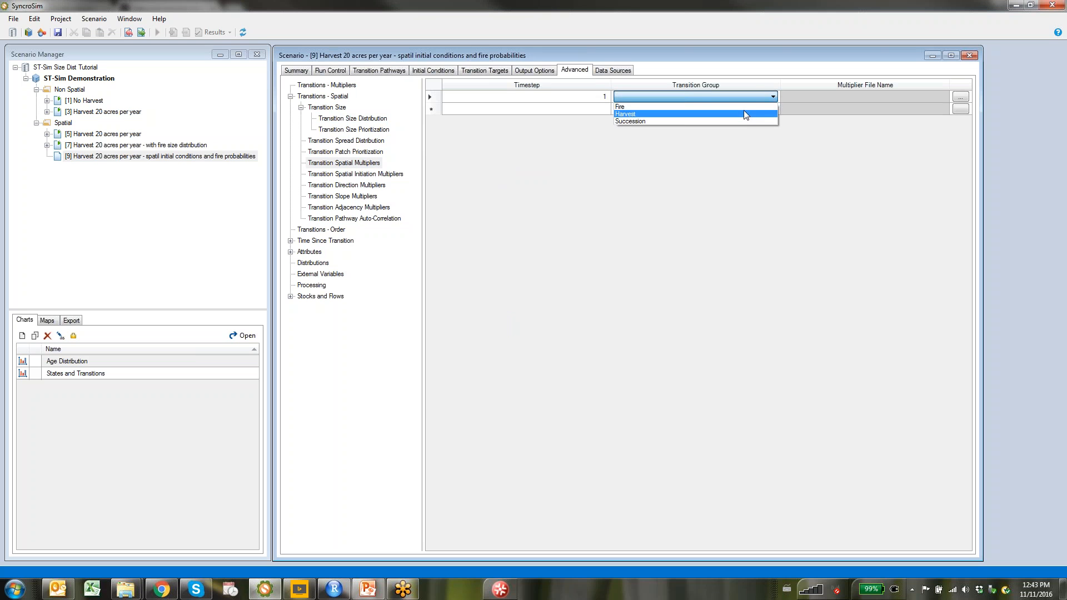
{"action": "left_click", "coordinate": [744, 106]}
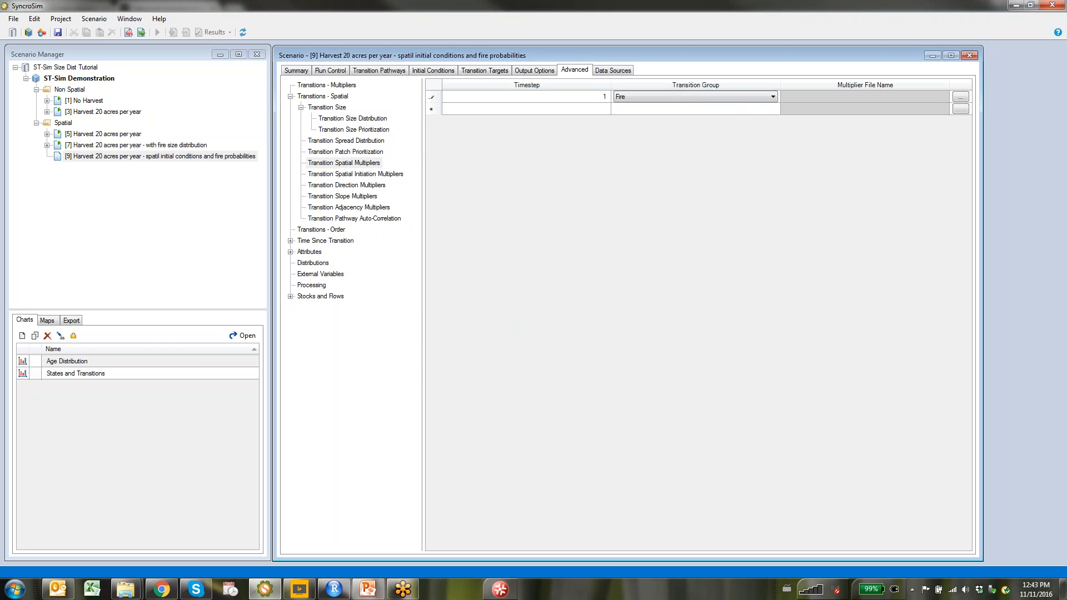
{"action": "left_click", "coordinate": [962, 96]}
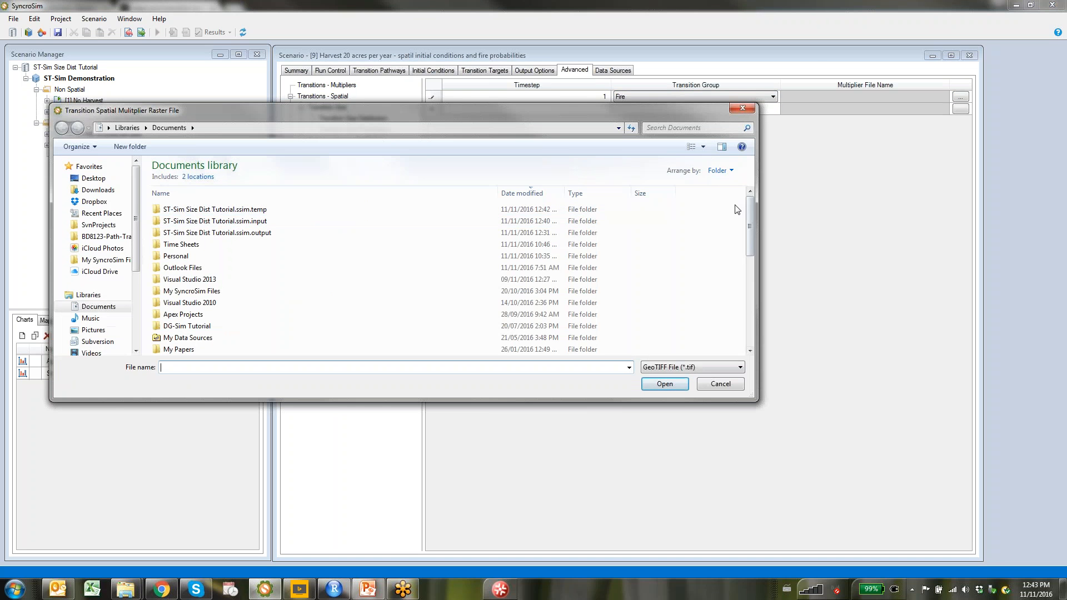
{"action": "left_click_drag", "start_coordinate": [750, 225], "coordinate": [755, 328]}
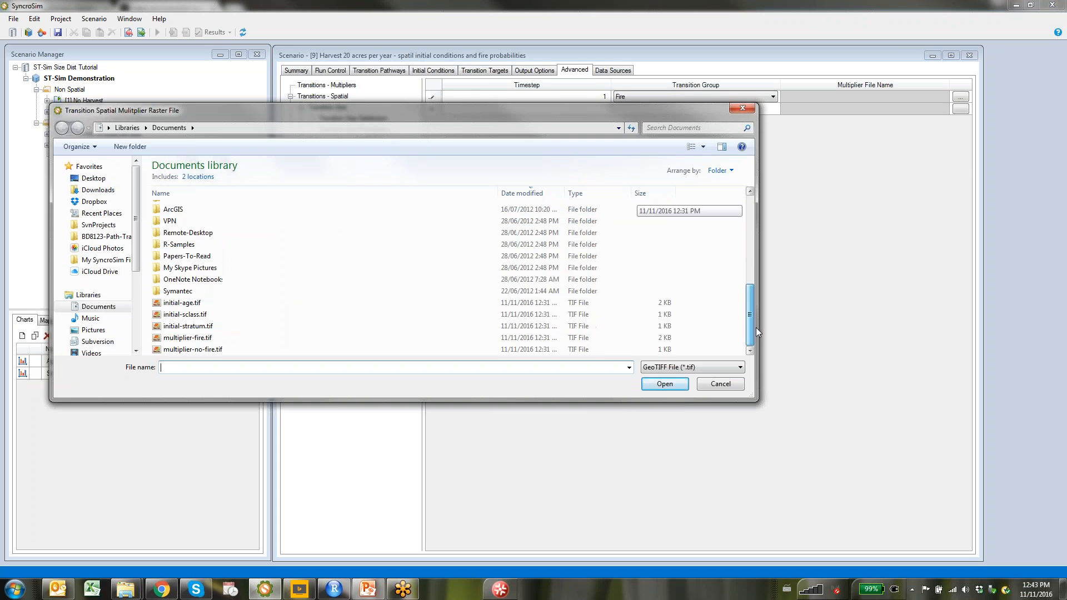
{"action": "left_click", "coordinate": [227, 348]}
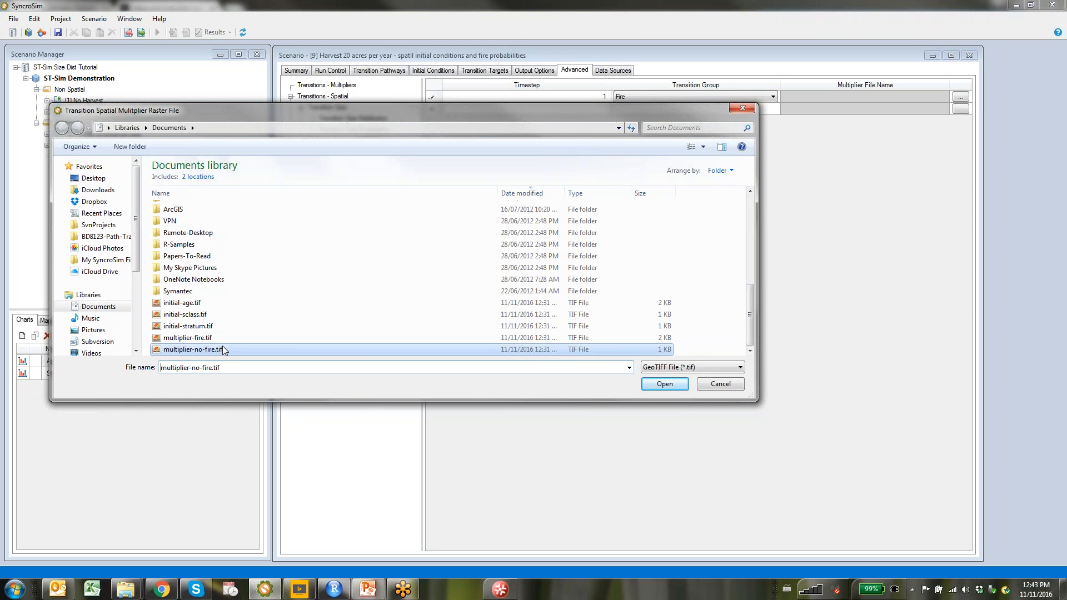
{"action": "left_click", "coordinate": [663, 384]}
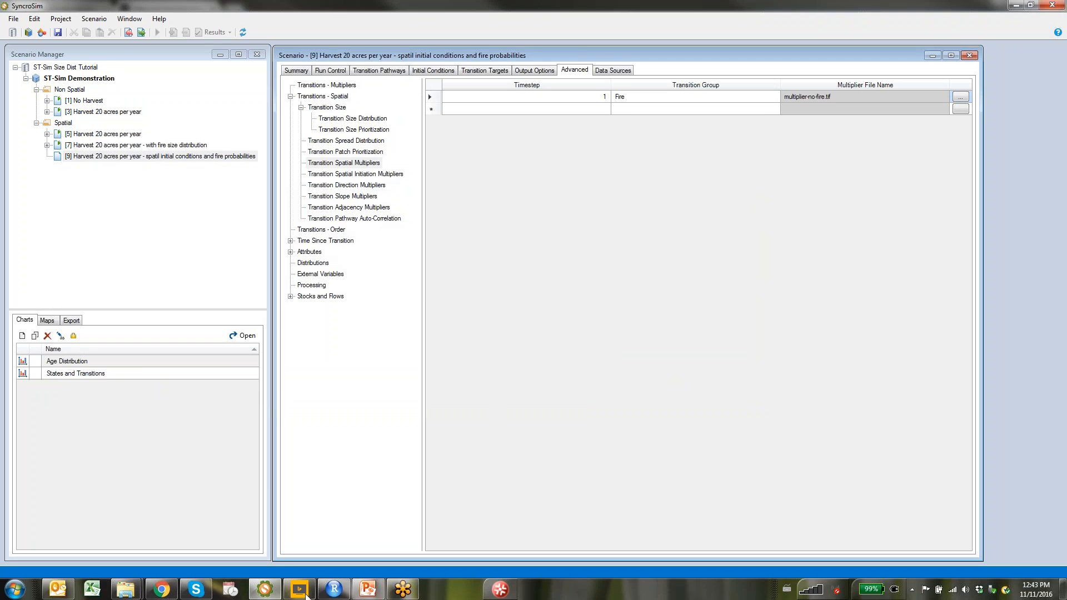
{"action": "left_click", "coordinate": [333, 590]}
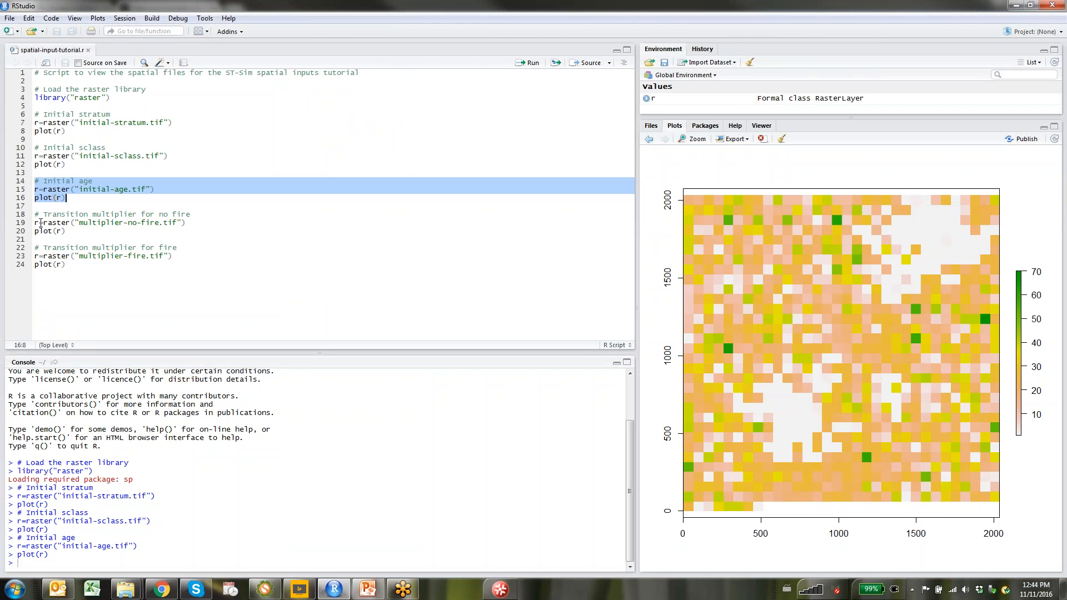
Plot multiplier-no-fire.tif from script lines 18–20 to confirm its uniform zero values, then return to SyncroSim
{"action": "left_click_drag", "start_coordinate": [35, 214], "coordinate": [83, 233]}
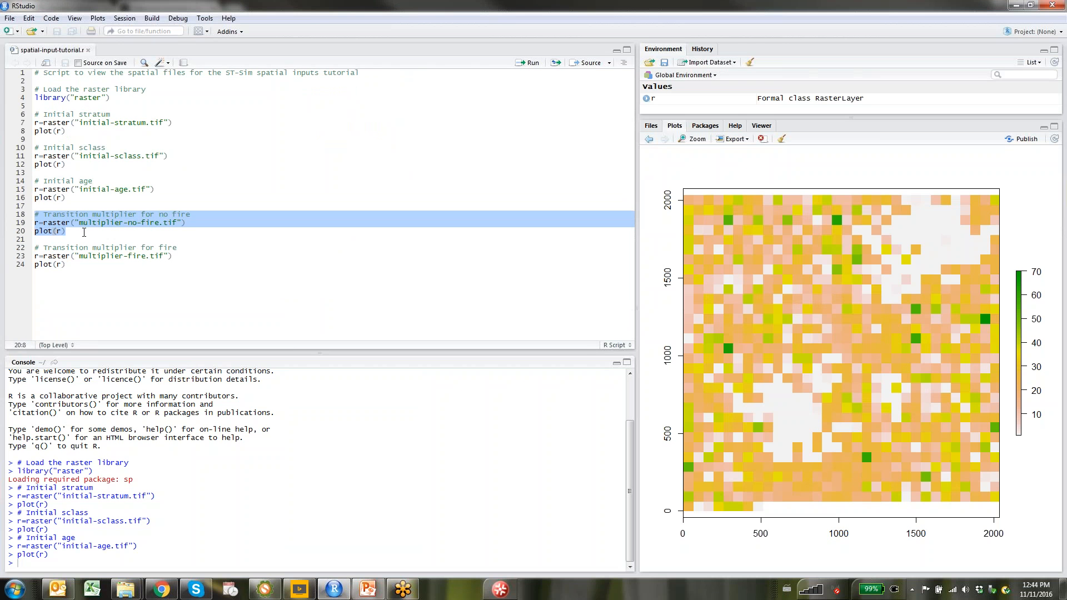
{"action": "left_click", "coordinate": [530, 62]}
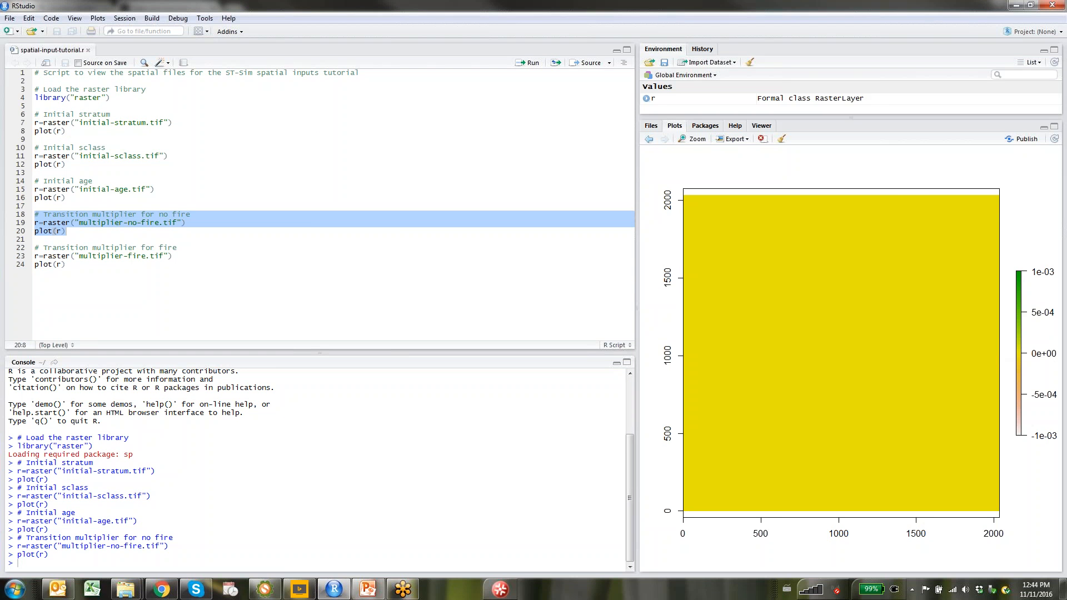
{"action": "left_click", "coordinate": [271, 591]}
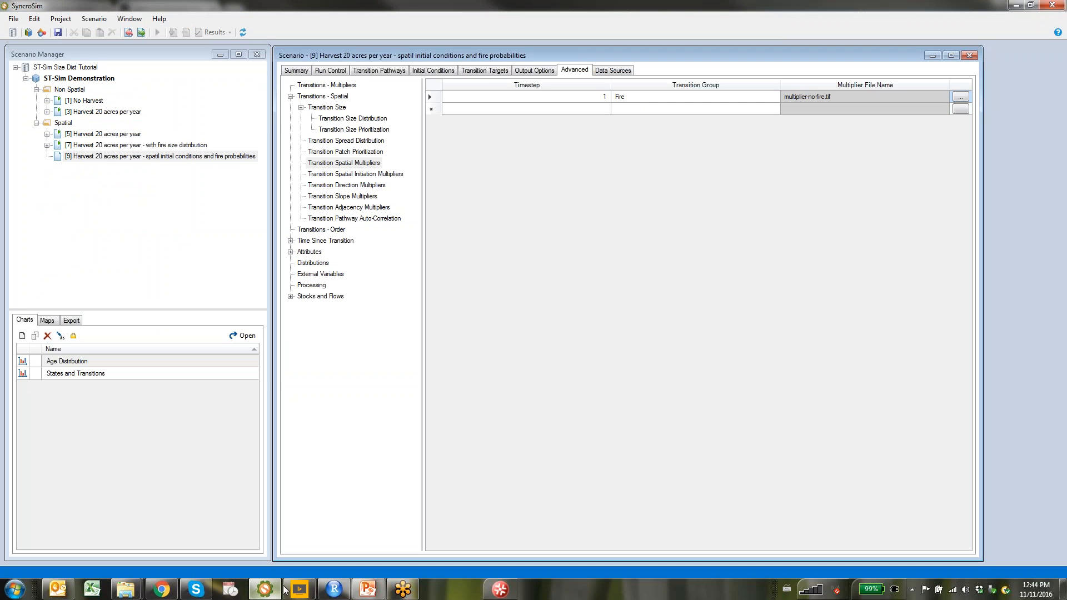
Fill a new multiplier row with timestep 5, transition group Fire and raster multiplier-fire.tif
{"action": "left_click", "coordinate": [580, 109]}
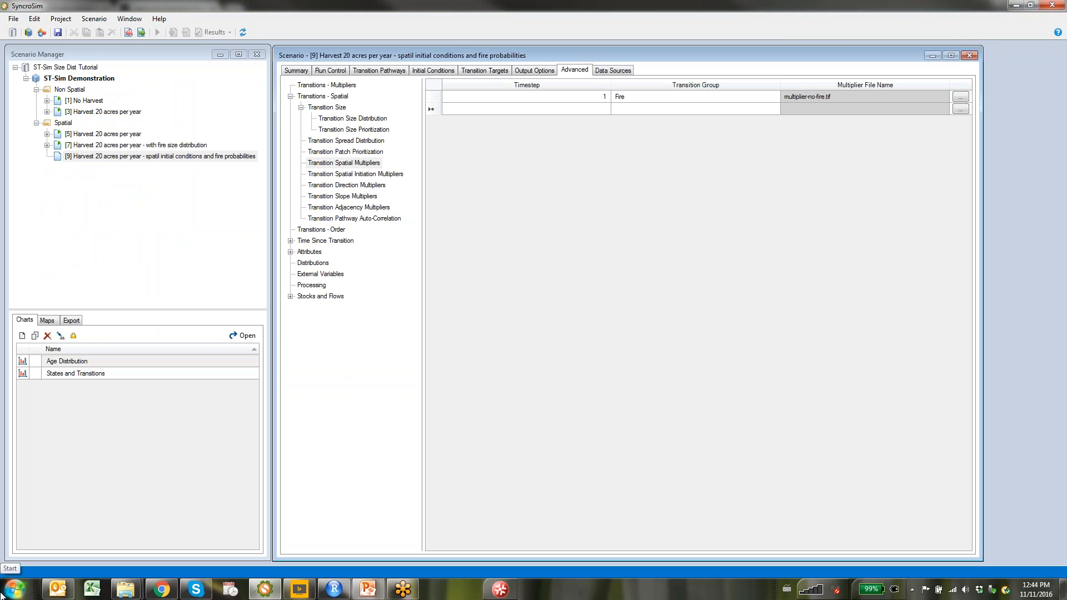
{"action": "type", "text": "5"}
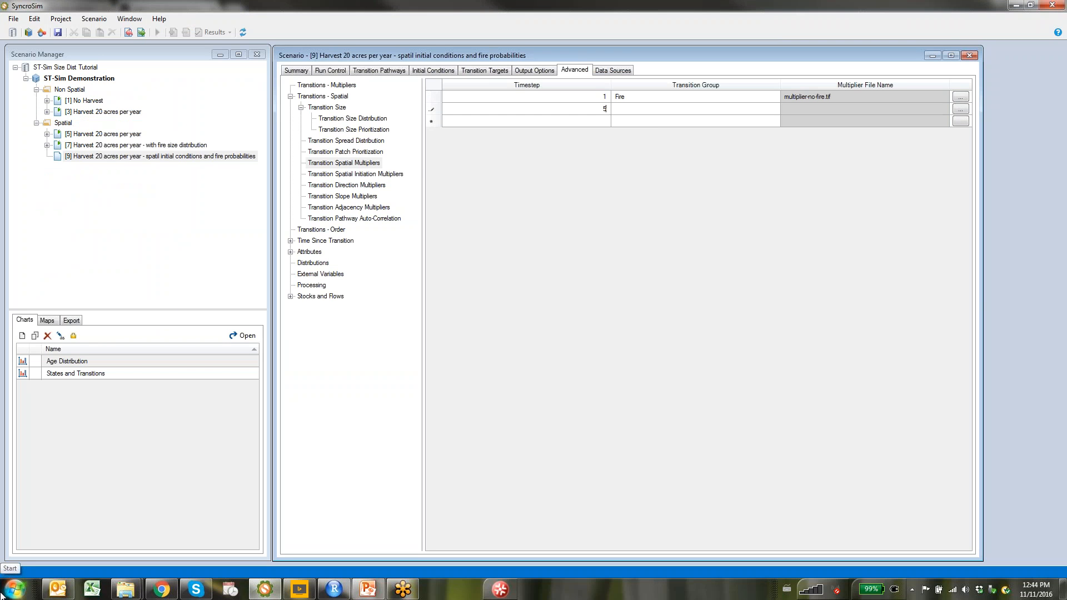
{"action": "left_click", "coordinate": [650, 111]}
{"action": "left_click", "coordinate": [765, 109]}
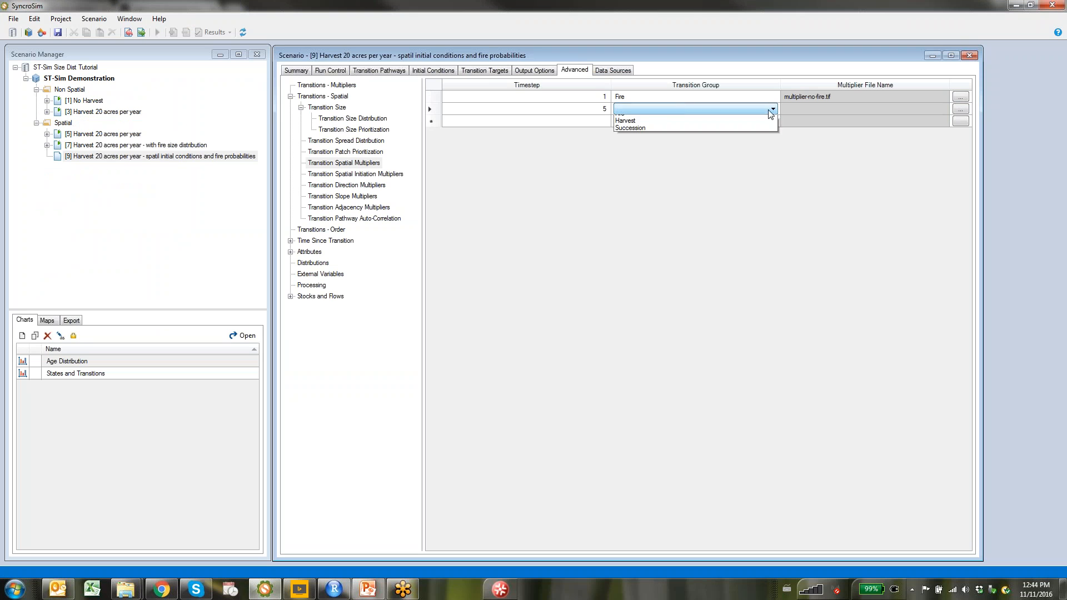
{"action": "left_click", "coordinate": [739, 119]}
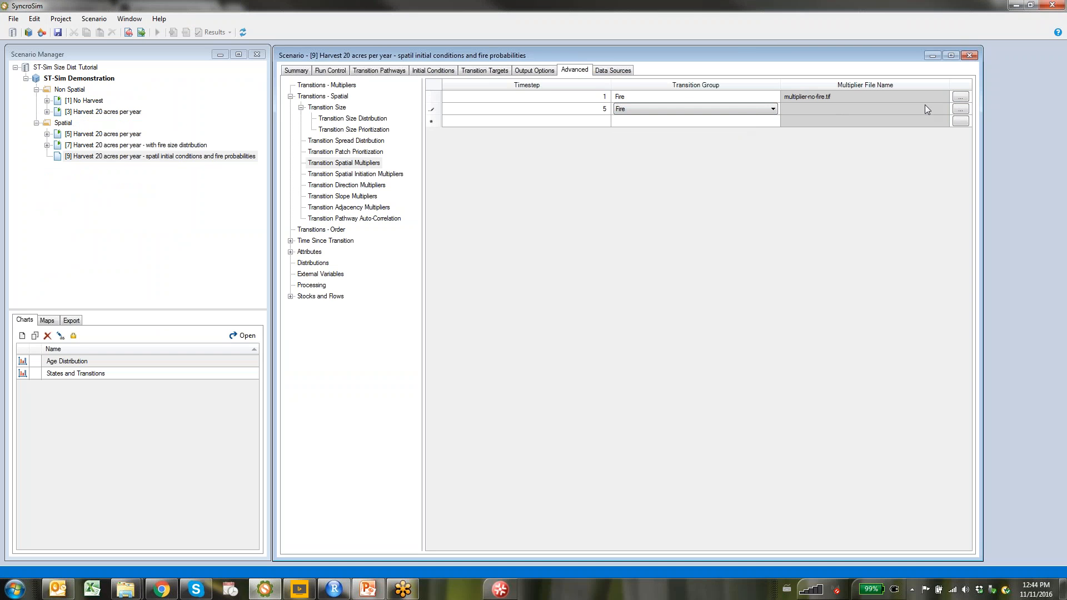
{"action": "left_click", "coordinate": [959, 109]}
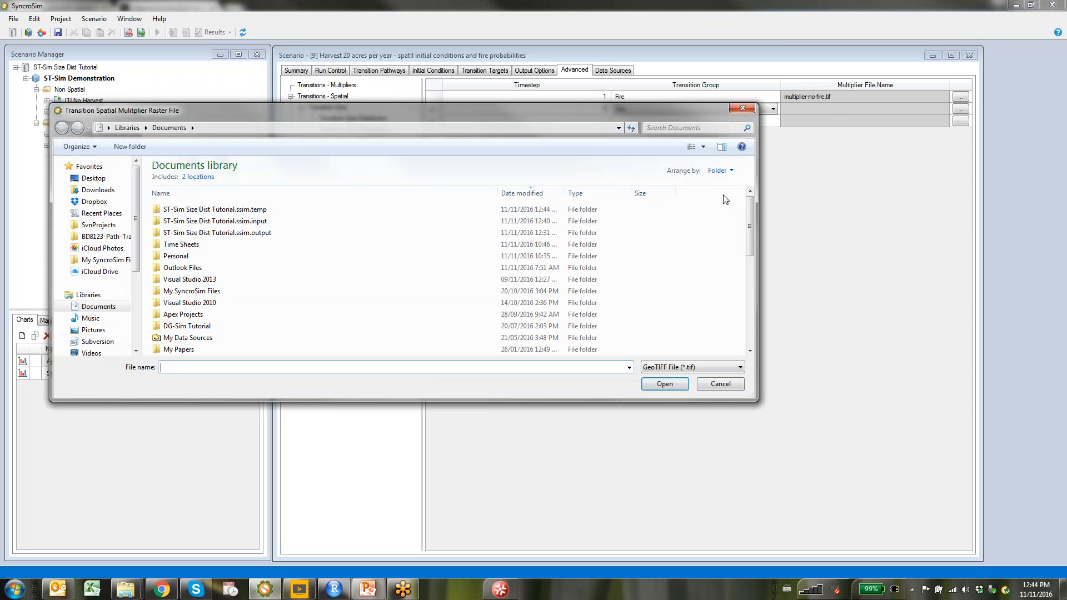
{"action": "left_click_drag", "start_coordinate": [750, 225], "coordinate": [750, 316]}
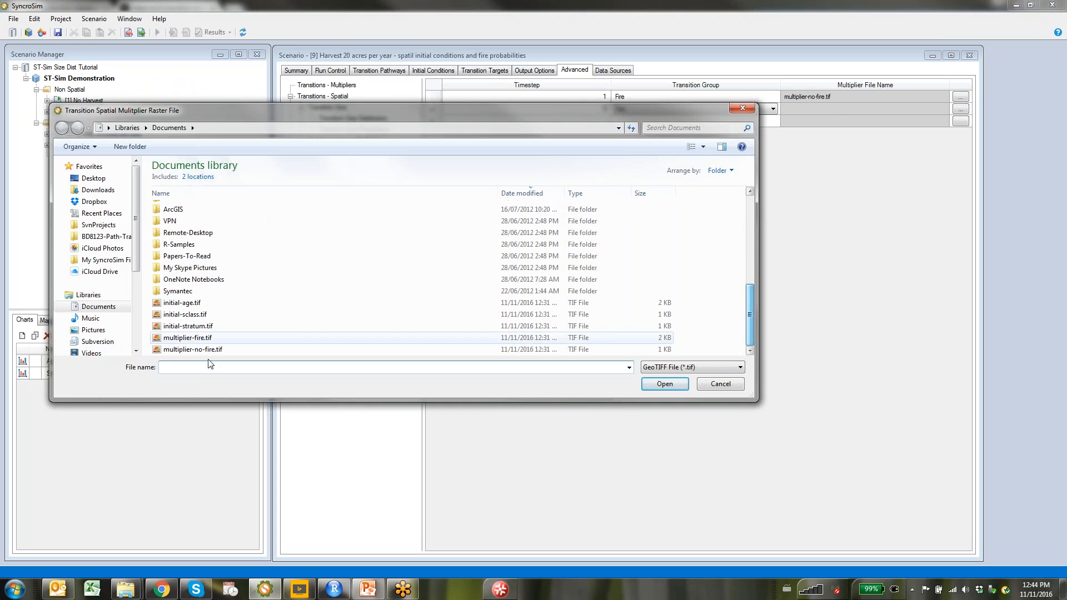
{"action": "double_click", "coordinate": [189, 338]}
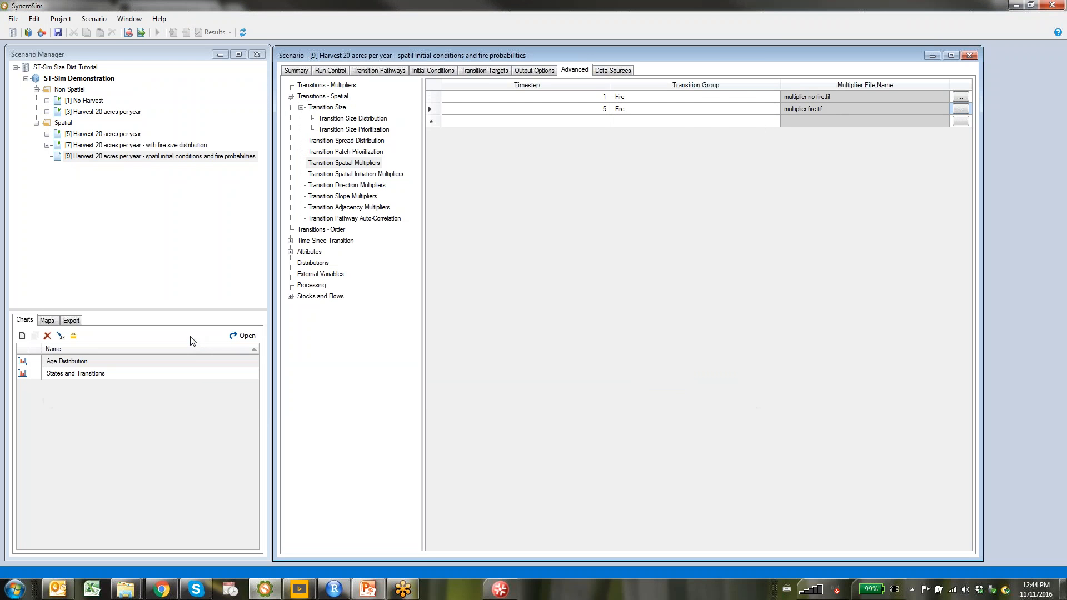
In RStudio, run script lines 22–24 to plot the multiplier-fire.tif raster
{"action": "left_click", "coordinate": [347, 591]}
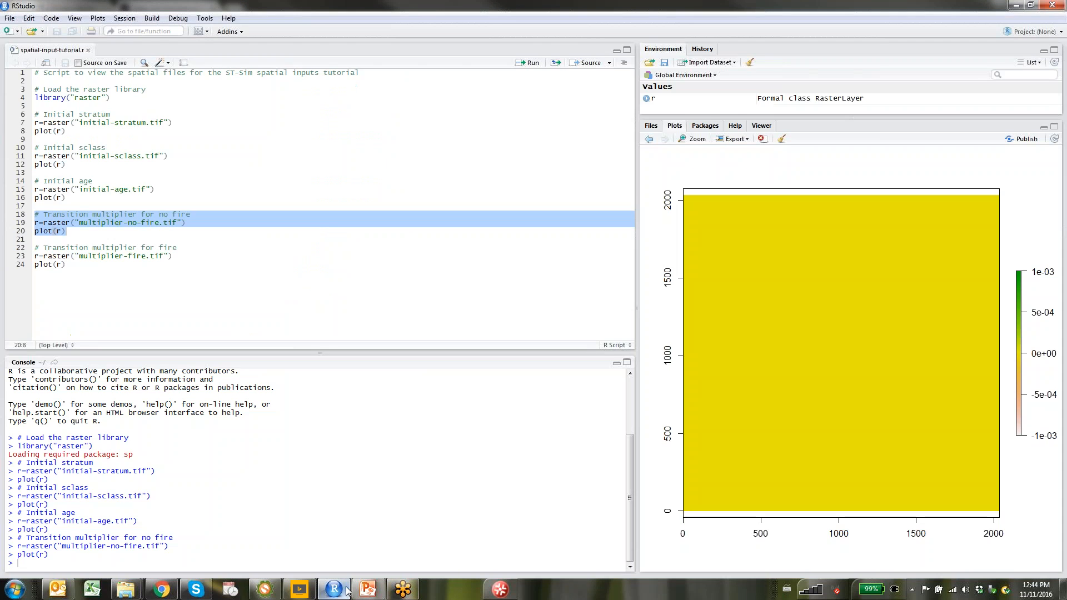
{"action": "left_click_drag", "start_coordinate": [35, 248], "coordinate": [70, 265]}
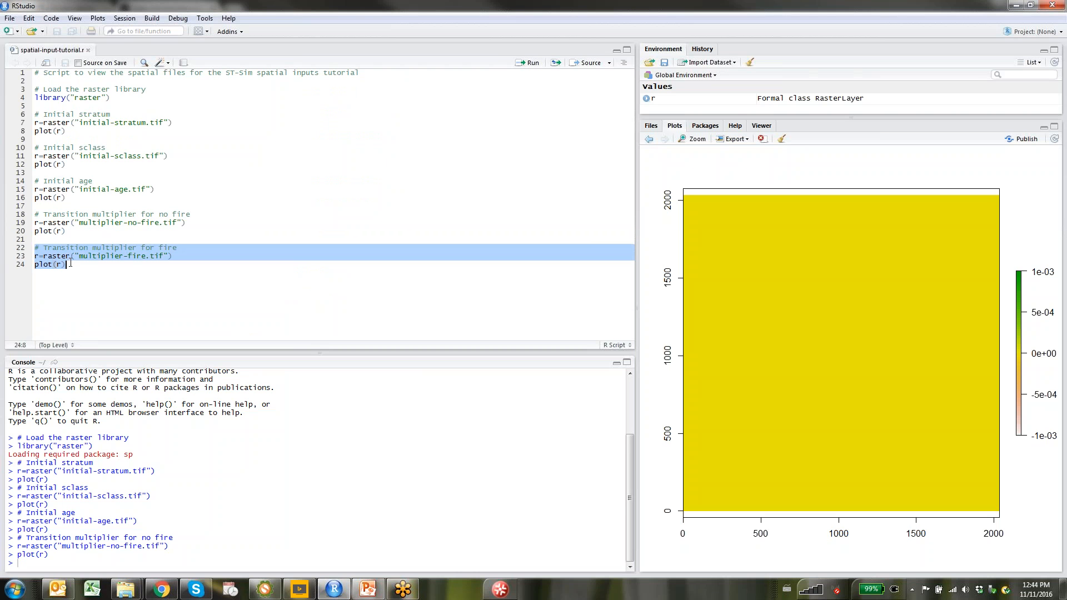
{"action": "left_click", "coordinate": [521, 63]}
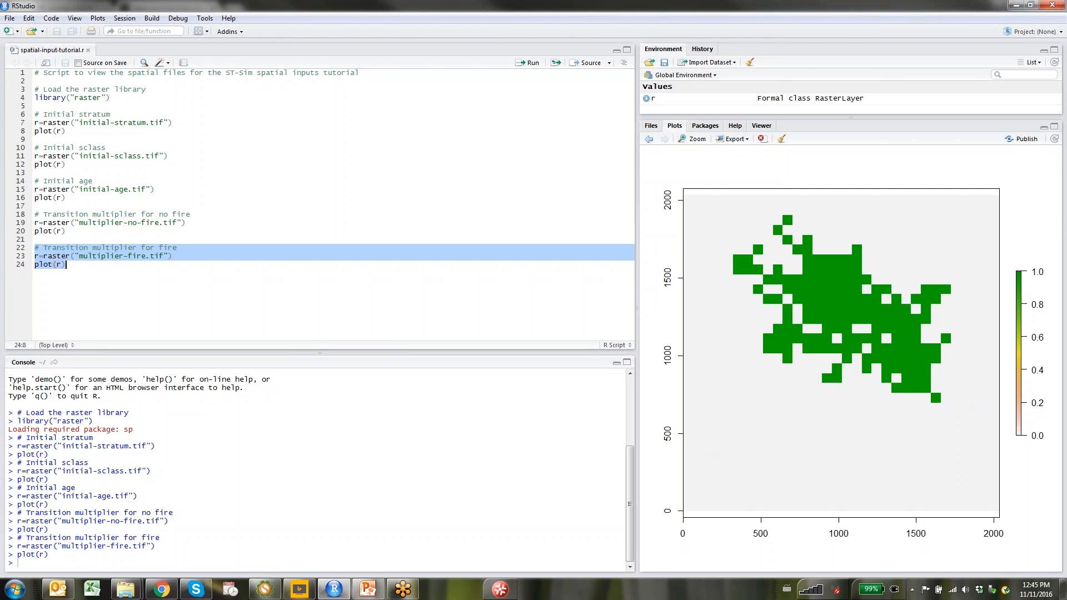
Fill a third multiplier row with timestep 6, Fire and multiplier-no-fire.tif, then close scenario settings
{"action": "left_click", "coordinate": [265, 590]}
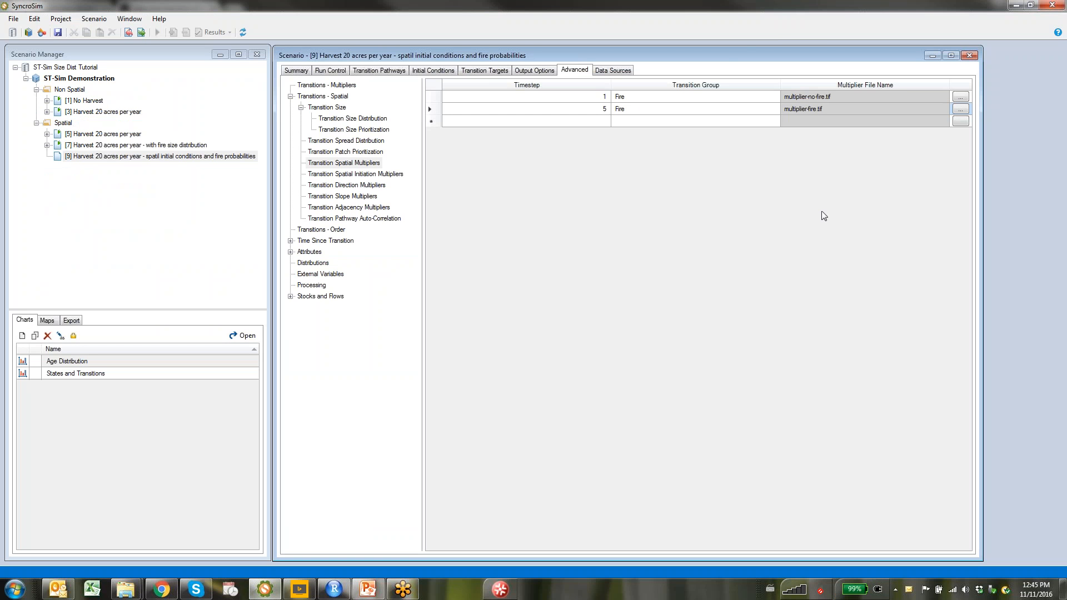
{"action": "left_click", "coordinate": [602, 122]}
{"action": "type", "text": "6"}
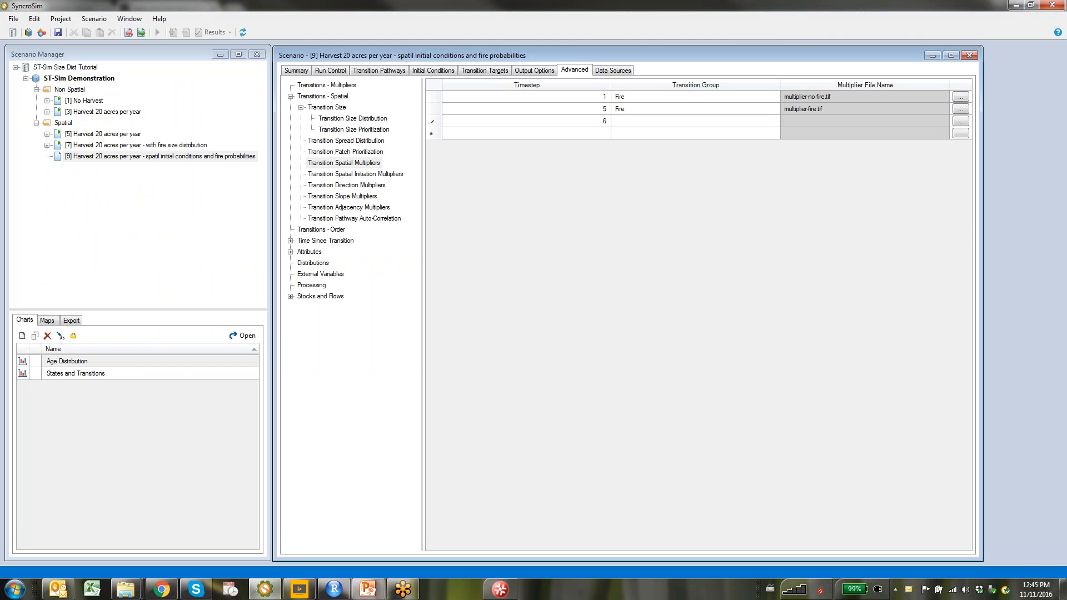
{"action": "left_click", "coordinate": [672, 124]}
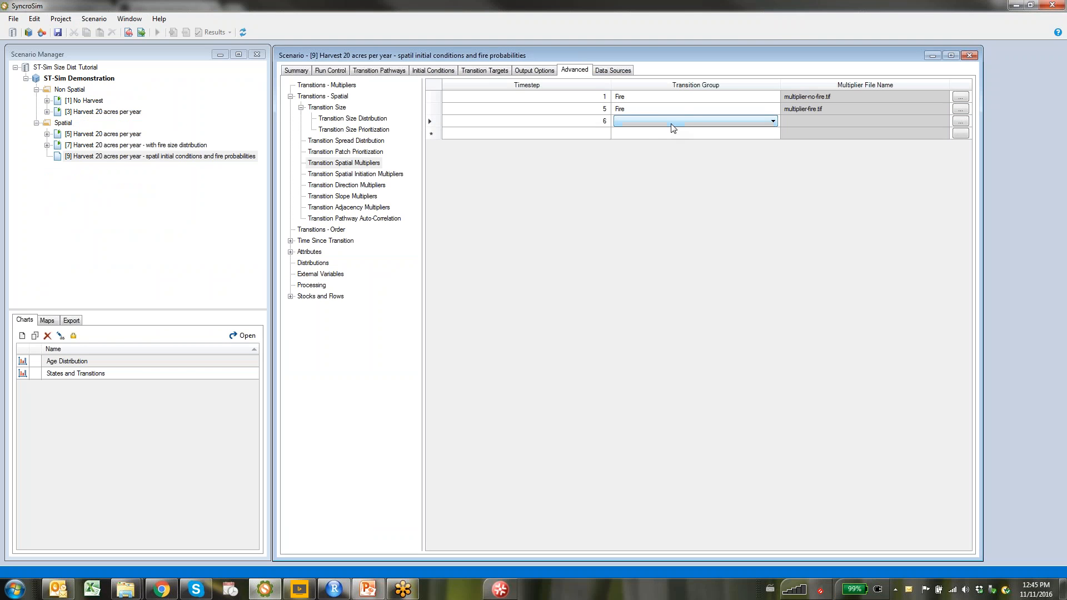
{"action": "key", "text": "f"}
{"action": "left_click", "coordinate": [964, 125]}
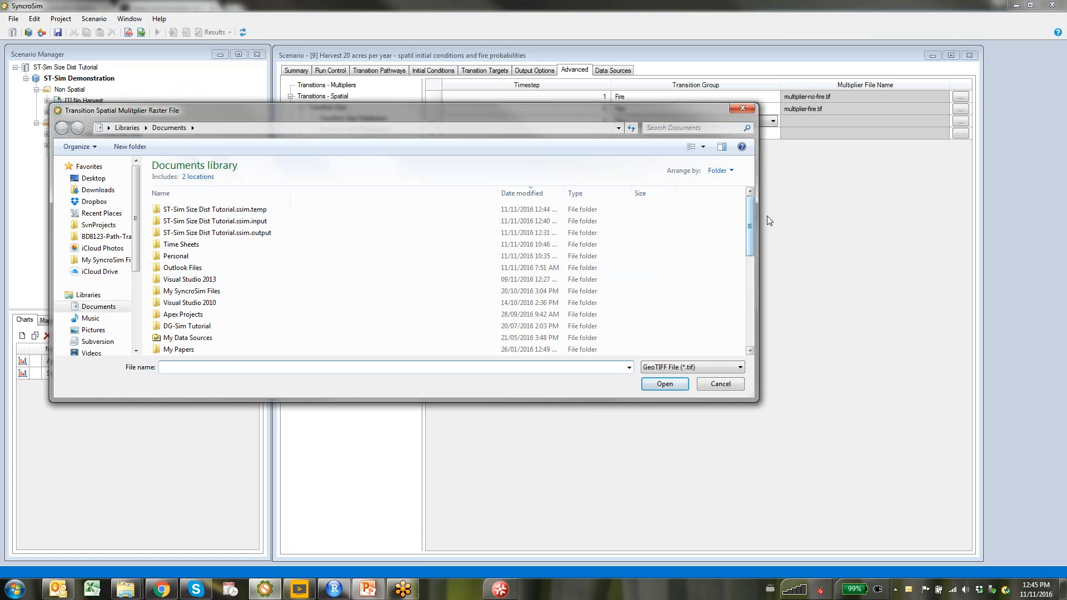
{"action": "scroll", "coordinate": [243, 350], "scroll_direction": "down", "scroll_amount": 7}
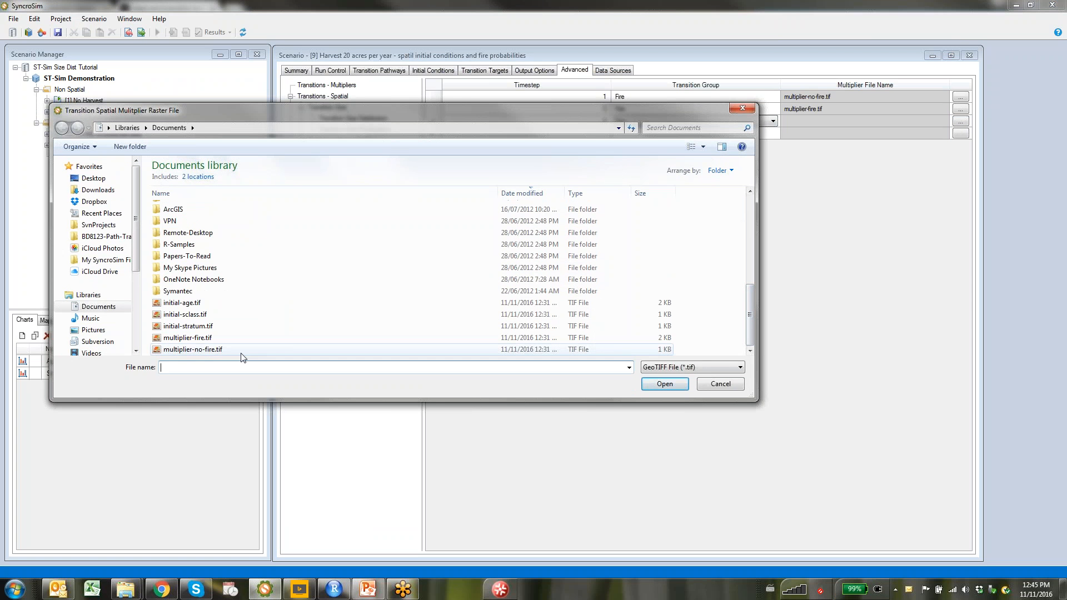
{"action": "double_click", "coordinate": [242, 352]}
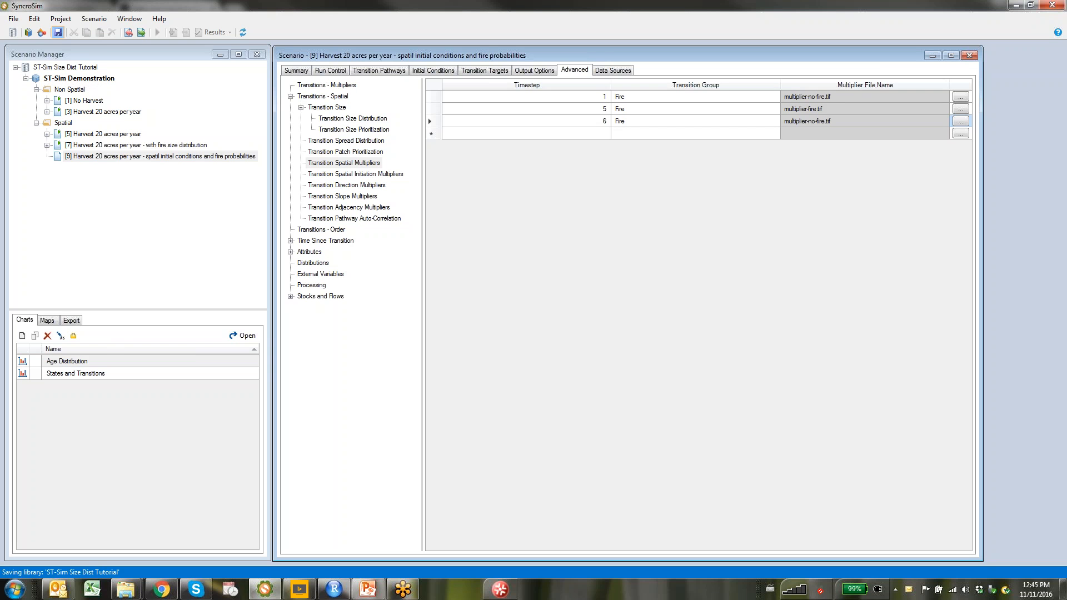
{"action": "left_click", "coordinate": [969, 55]}
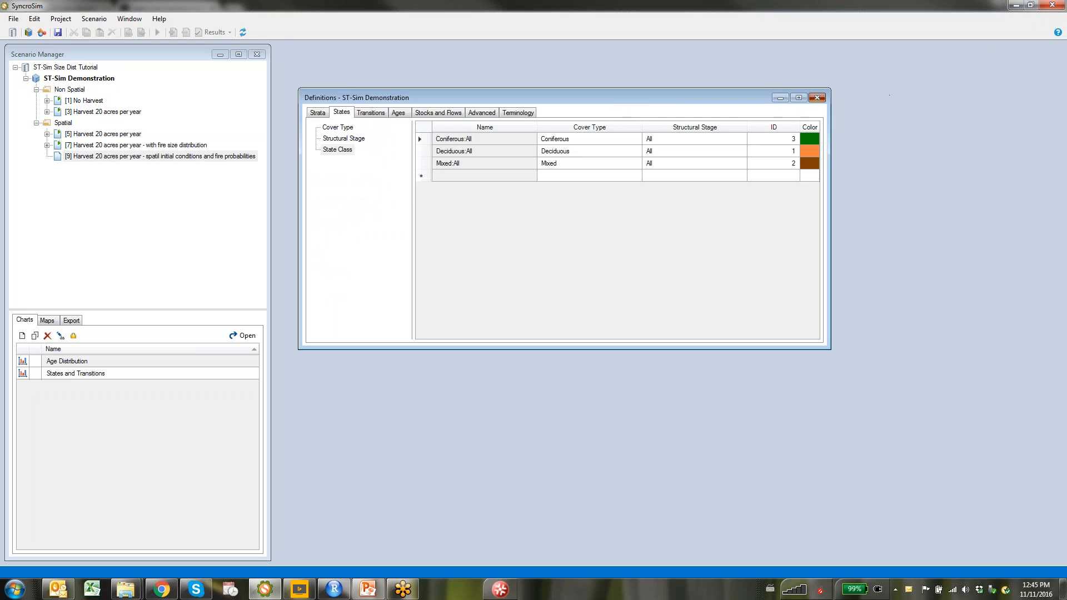
Close the project definitions window and run scenario [9]
{"action": "left_click", "coordinate": [817, 98]}
{"action": "right_click", "coordinate": [77, 162]}
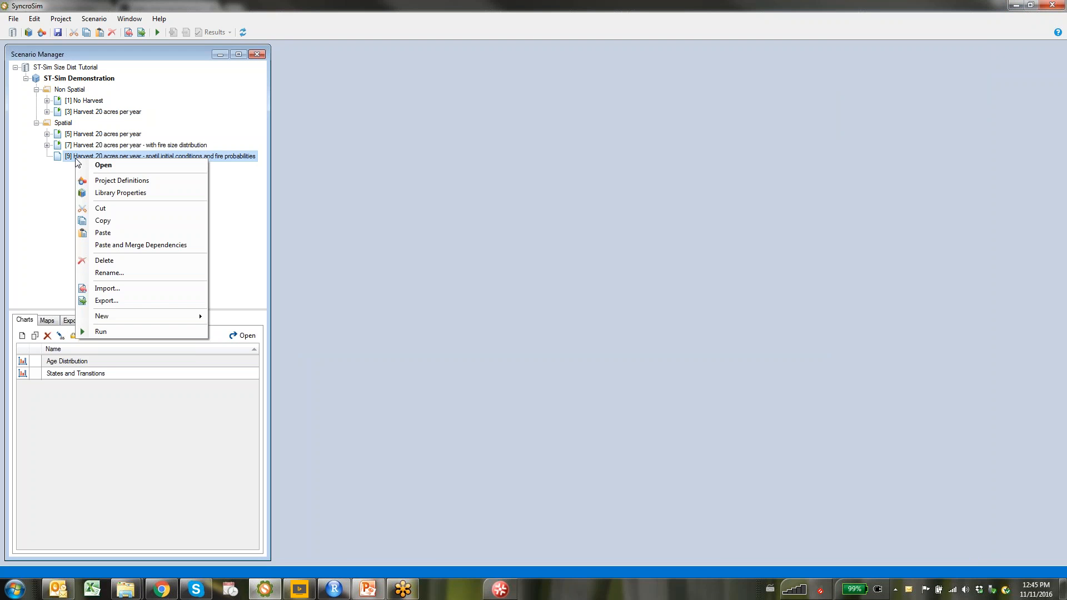
{"action": "left_click", "coordinate": [100, 331]}
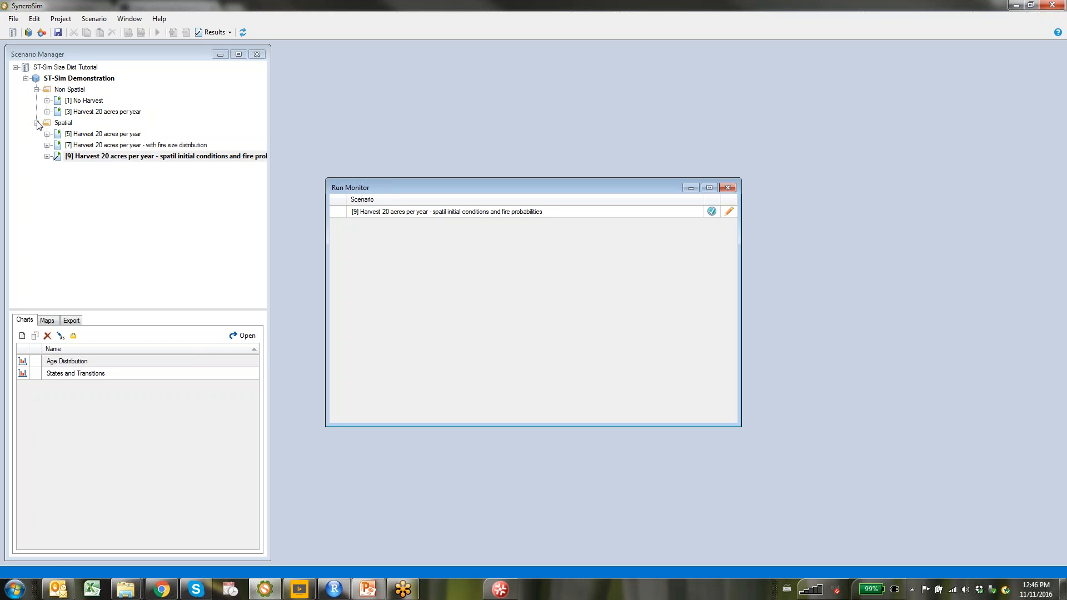
Add scenario [7] to the results and select the States and Transitions chart
{"action": "right_click", "coordinate": [78, 142]}
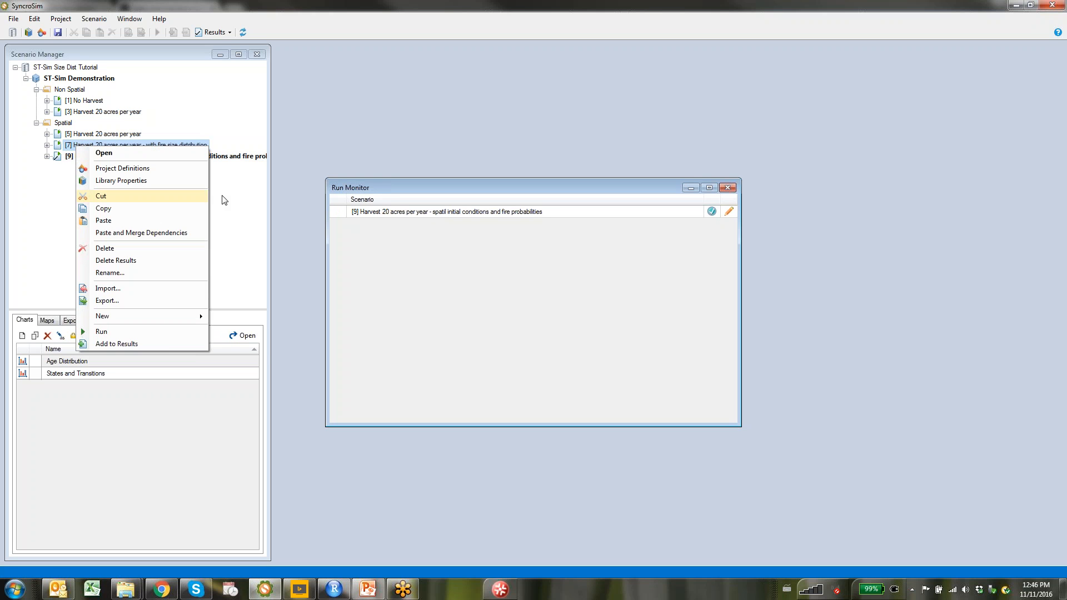
{"action": "left_click", "coordinate": [160, 345]}
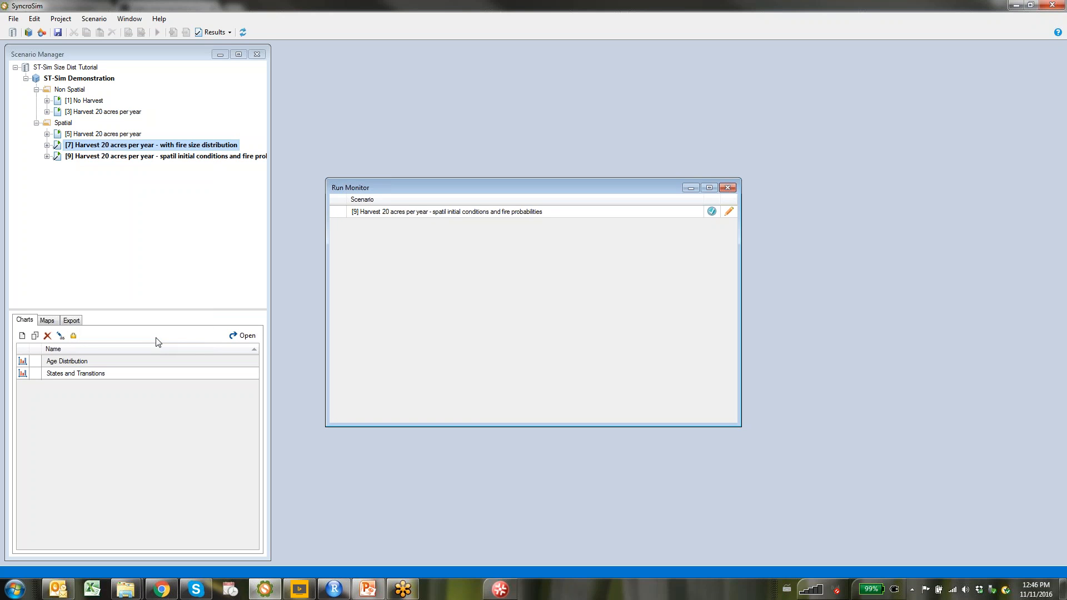
{"action": "left_click", "coordinate": [113, 375]}
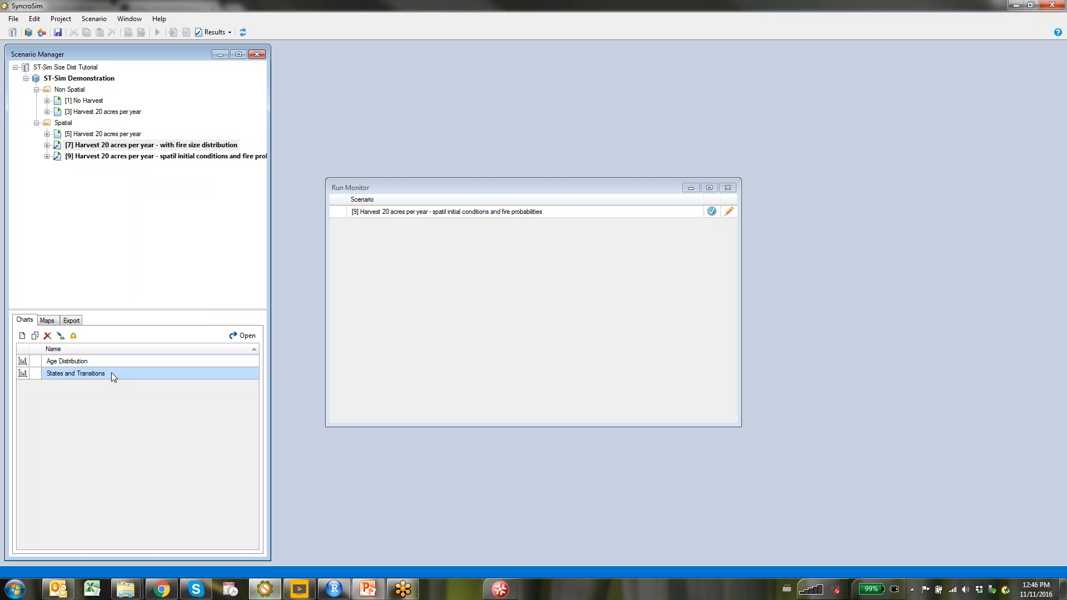
Open the States and Transitions chart comparing scenarios [7] and [9] and shift it right
{"action": "double_click", "coordinate": [111, 372]}
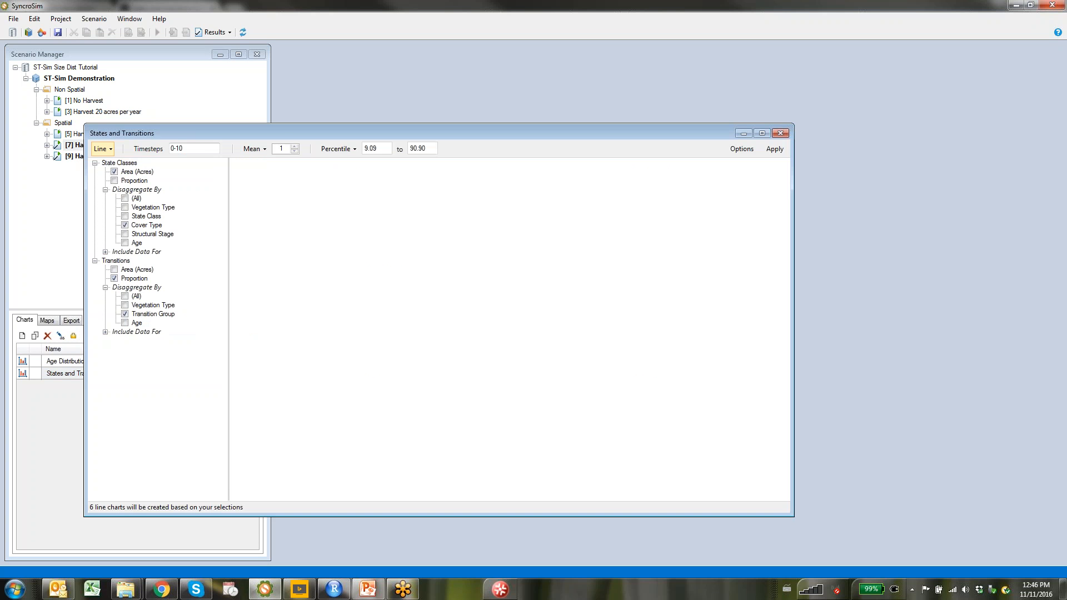
{"action": "left_click_drag", "start_coordinate": [495, 131], "coordinate": [703, 62]}
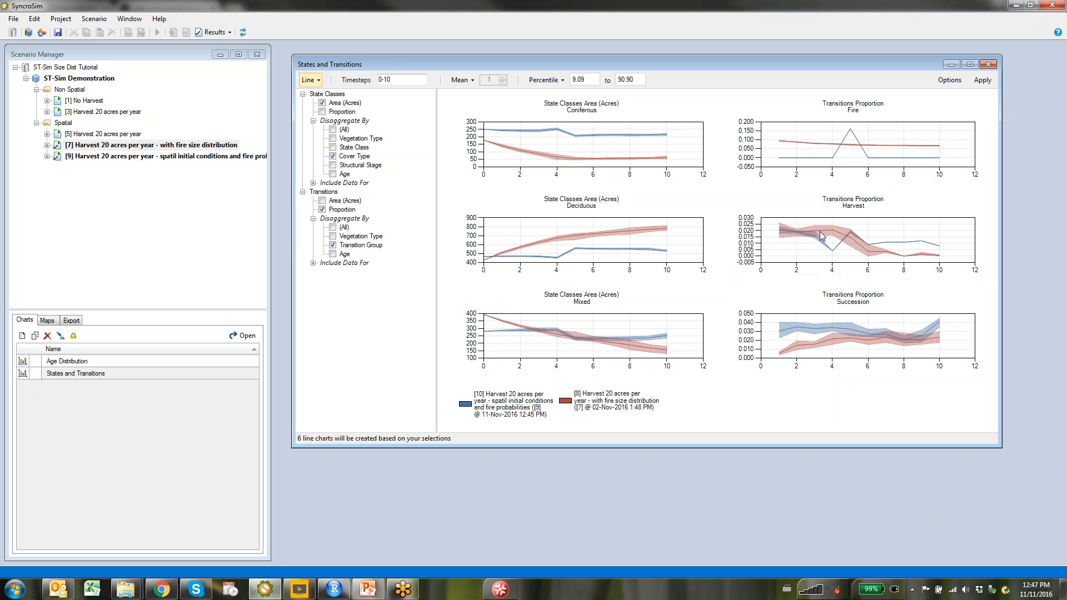
Open the Transitions maps and scroll through timesteps 1–10 to compare fire in scenarios [7] and [9]
{"action": "mouse_move", "coordinate": [843, 233]}
{"action": "mouse_move", "coordinate": [797, 232]}
{"action": "mouse_move", "coordinate": [827, 250]}
{"action": "mouse_move", "coordinate": [937, 250]}
{"action": "left_click", "coordinate": [47, 320]}
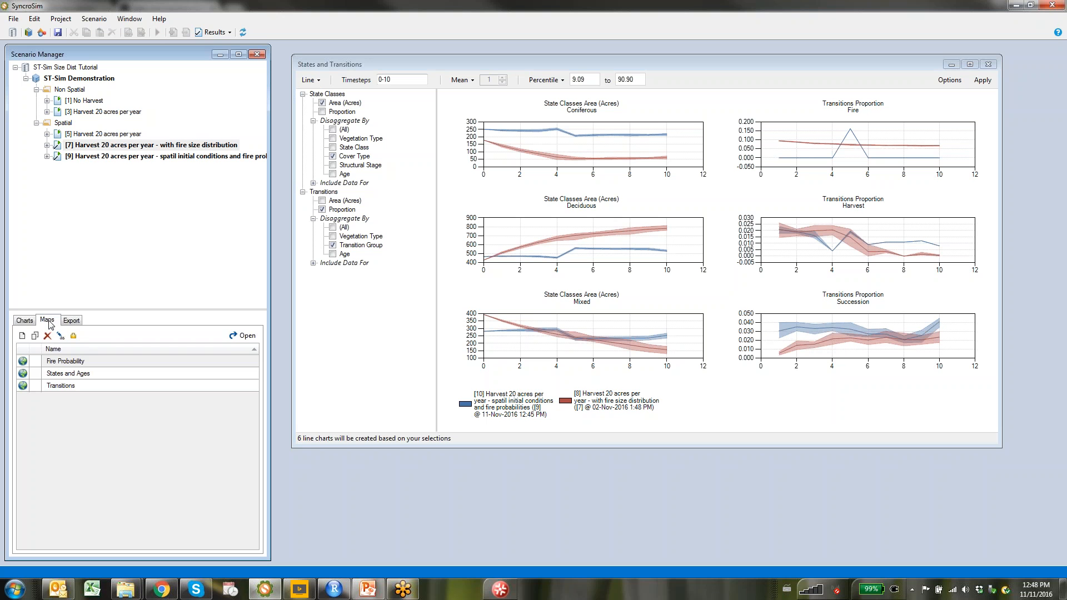
{"action": "double_click", "coordinate": [45, 387]}
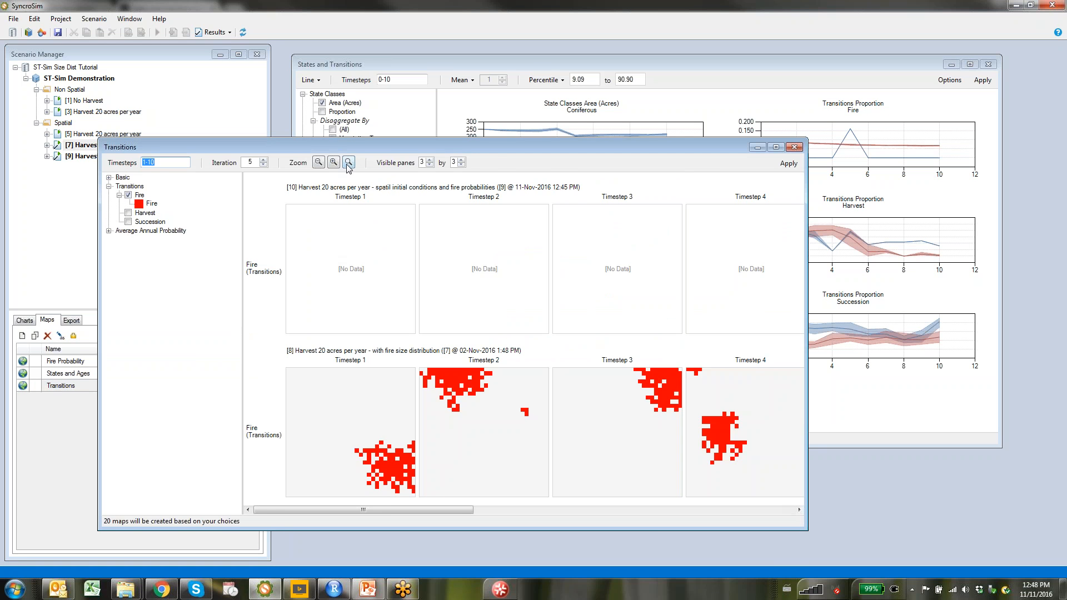
{"action": "left_click_drag", "start_coordinate": [345, 147], "coordinate": [518, 54]}
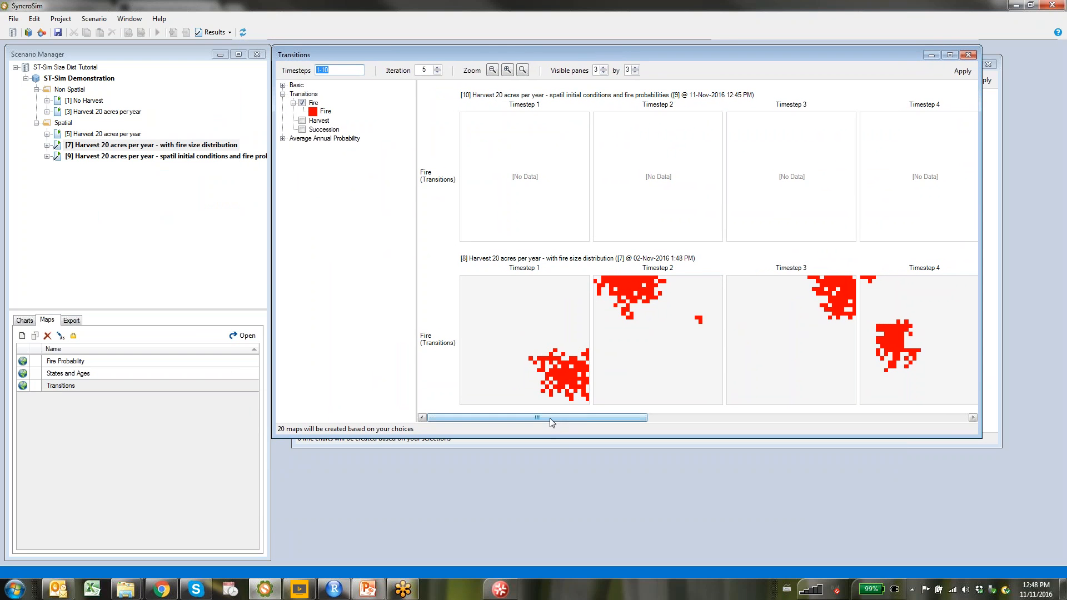
{"action": "left_click_drag", "start_coordinate": [550, 418], "coordinate": [734, 415]}
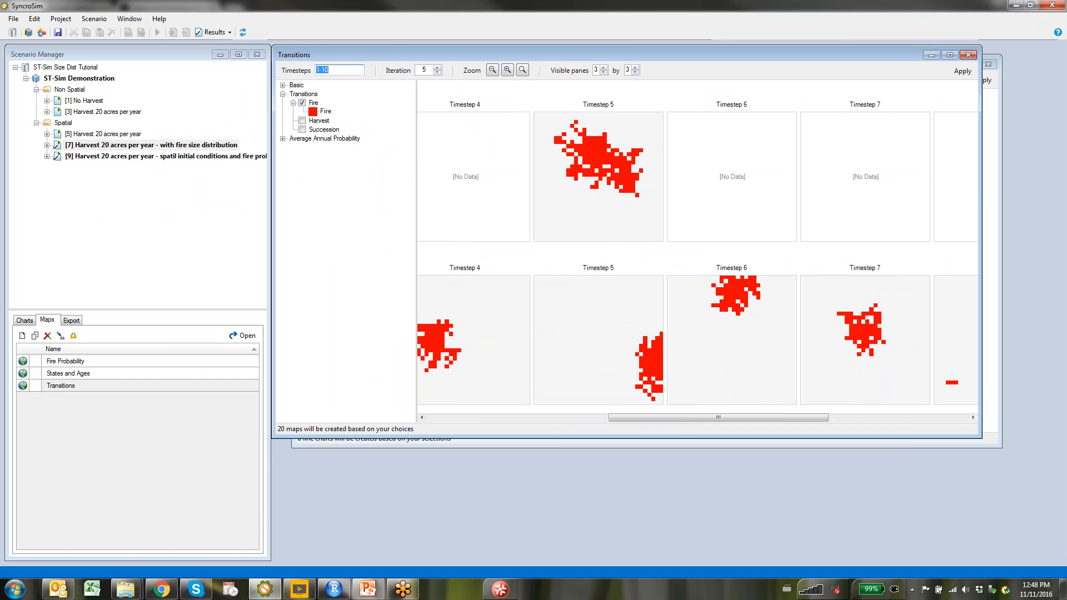
{"action": "left_click_drag", "start_coordinate": [745, 416], "coordinate": [572, 402]}
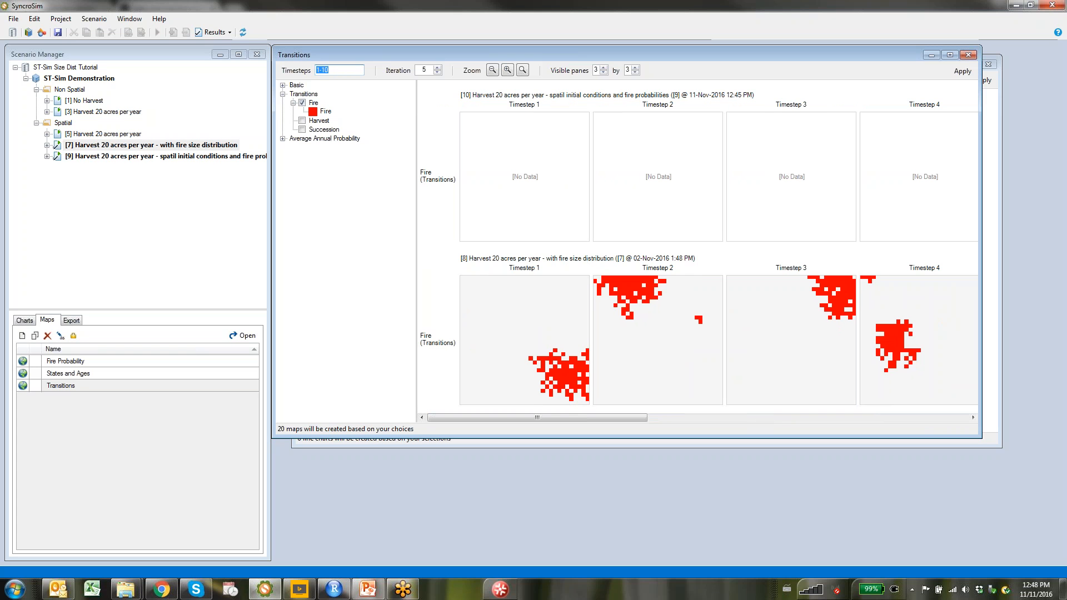
{"action": "left_click_drag", "start_coordinate": [586, 416], "coordinate": [902, 402]}
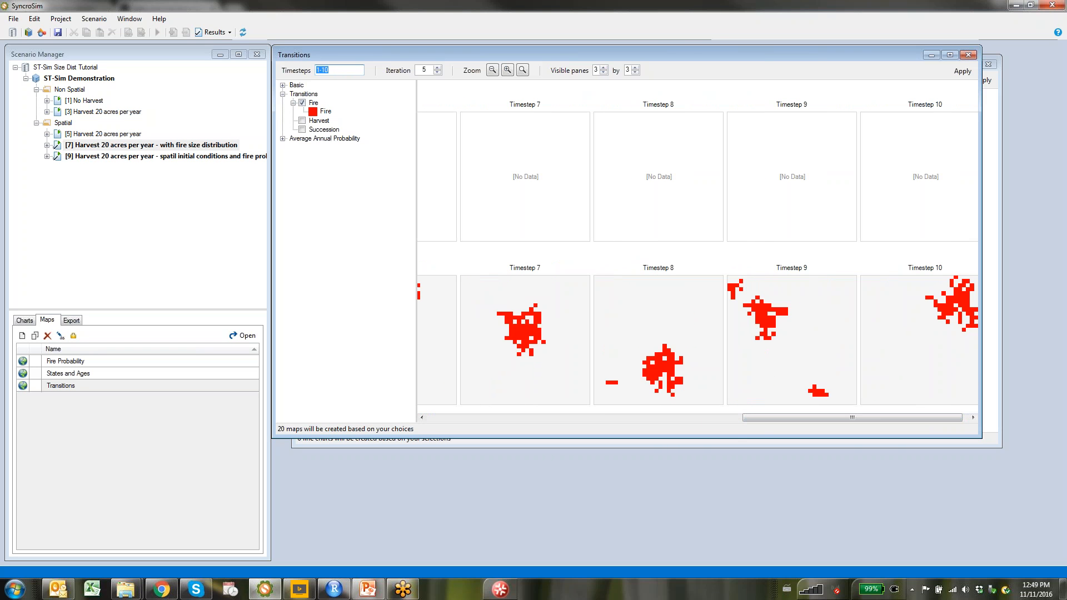
{"action": "left_click", "coordinate": [106, 378]}
Open the States and Ages maps, scroll across timesteps 1–10, and refresh the result windows
{"action": "right_click", "coordinate": [105, 377]}
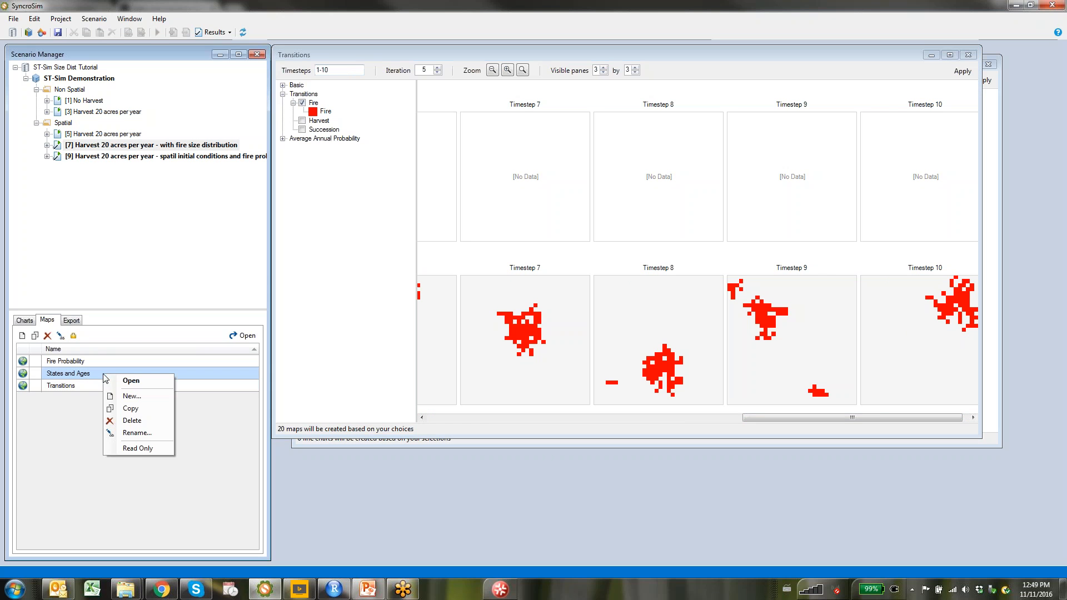
{"action": "left_click", "coordinate": [152, 384]}
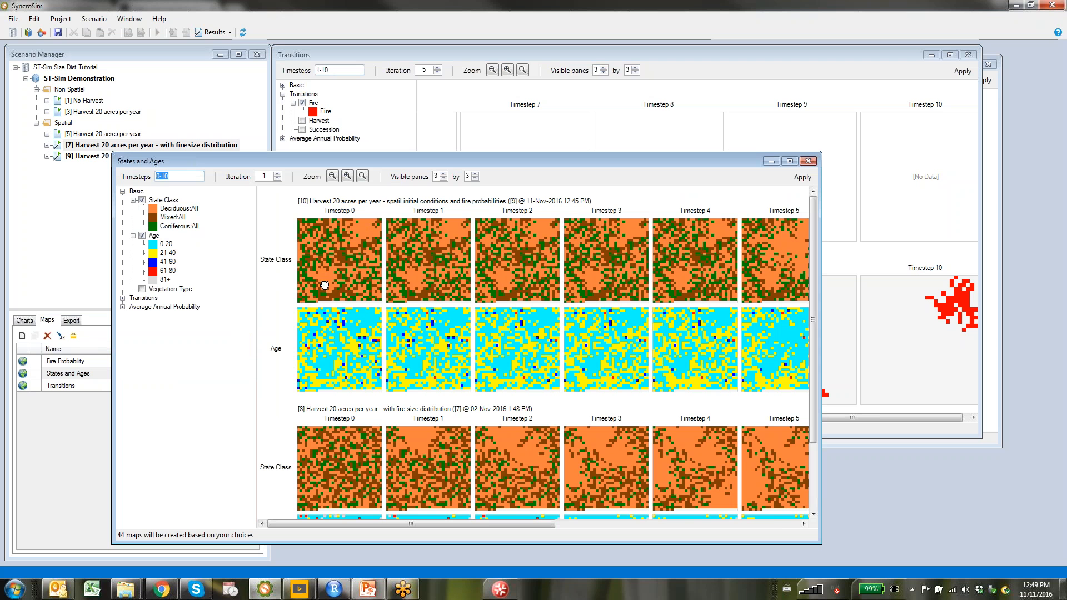
{"action": "left_click_drag", "start_coordinate": [812, 312], "coordinate": [812, 378]}
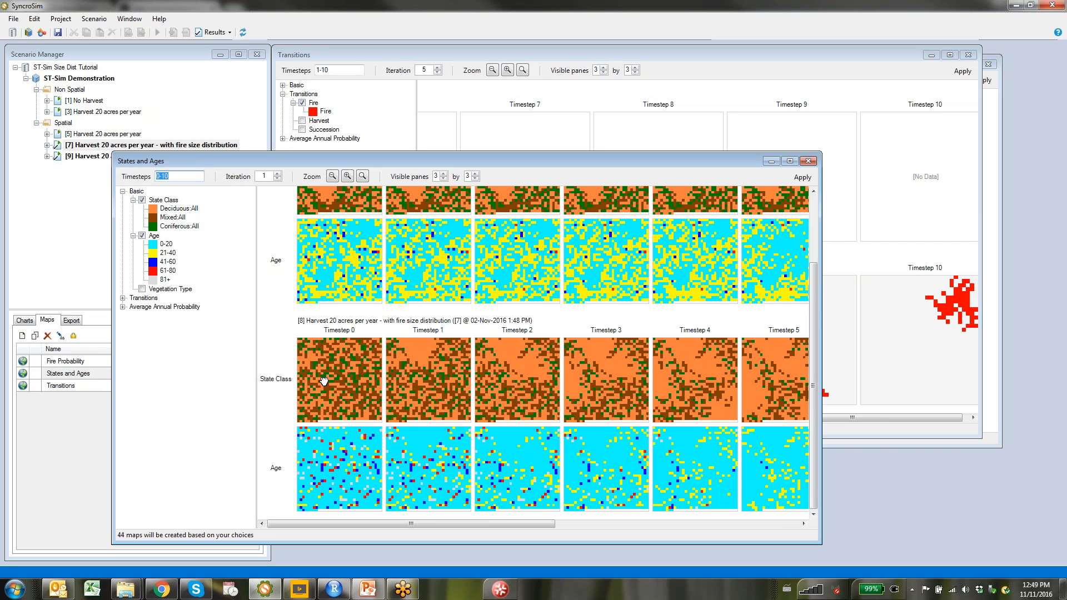
{"action": "scroll", "coordinate": [811, 362], "scroll_direction": "up", "scroll_amount": 3}
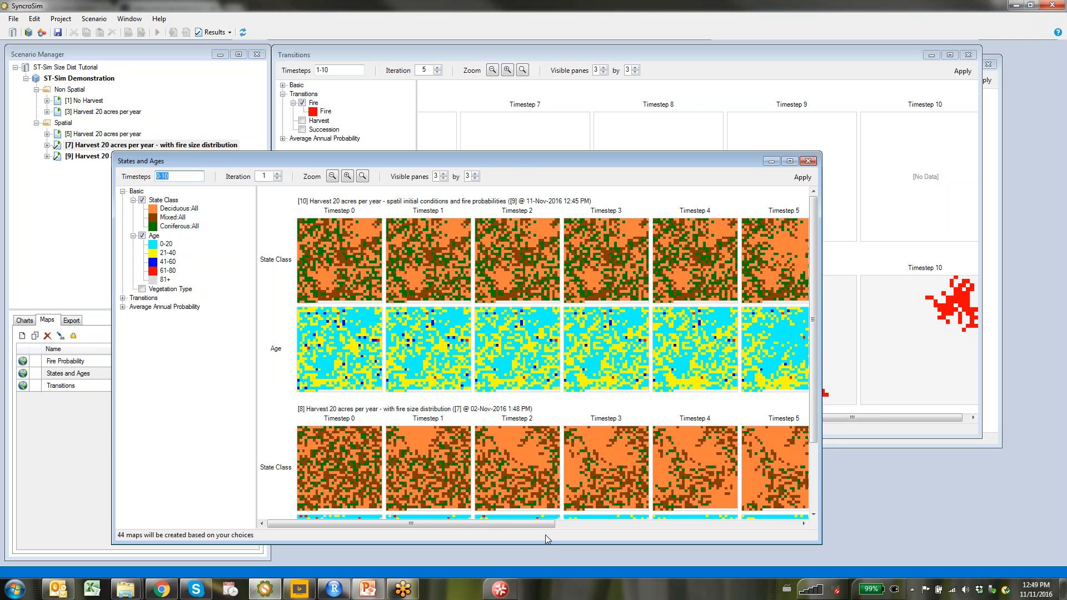
{"action": "left_click_drag", "start_coordinate": [543, 524], "coordinate": [613, 525]}
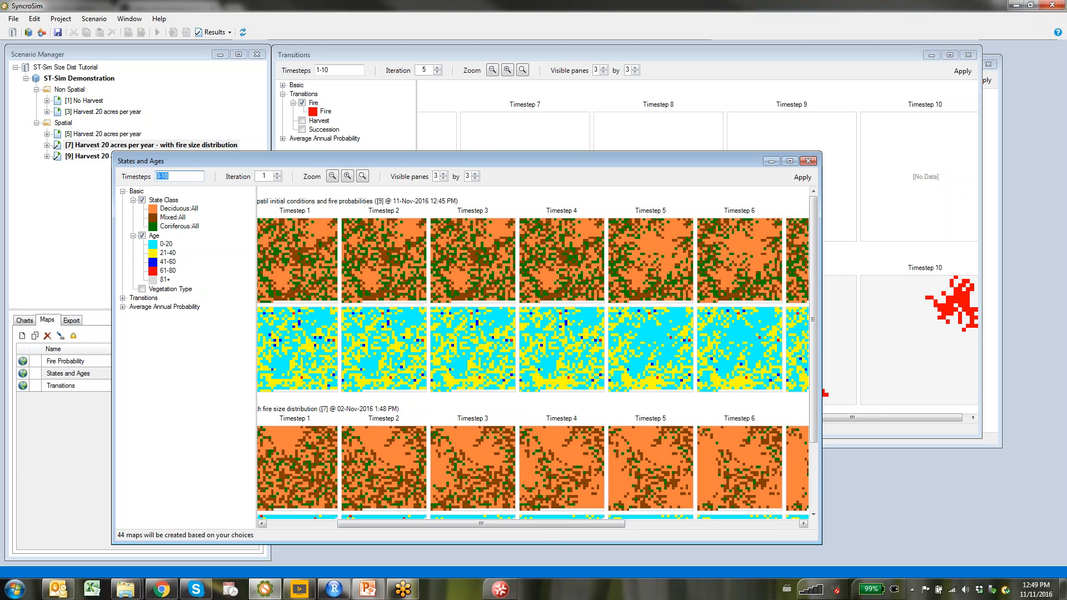
{"action": "left_click_drag", "start_coordinate": [617, 524], "coordinate": [816, 518]}
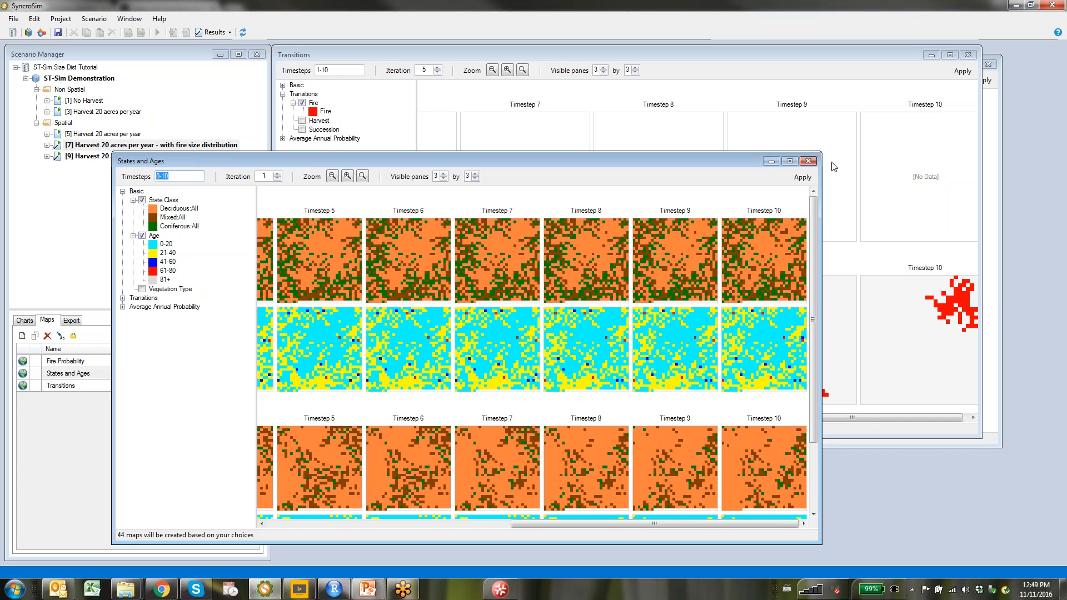
{"action": "left_click", "coordinate": [242, 33]}
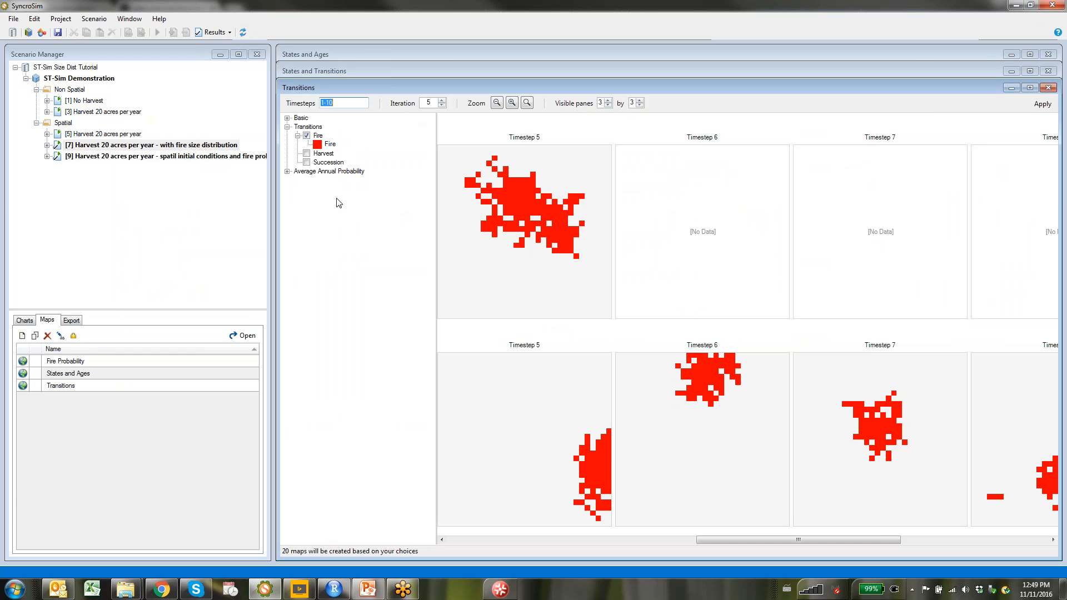
Open the timestep-10 Fire Probability maps for both scenarios and move the window up and right
{"action": "double_click", "coordinate": [70, 365]}
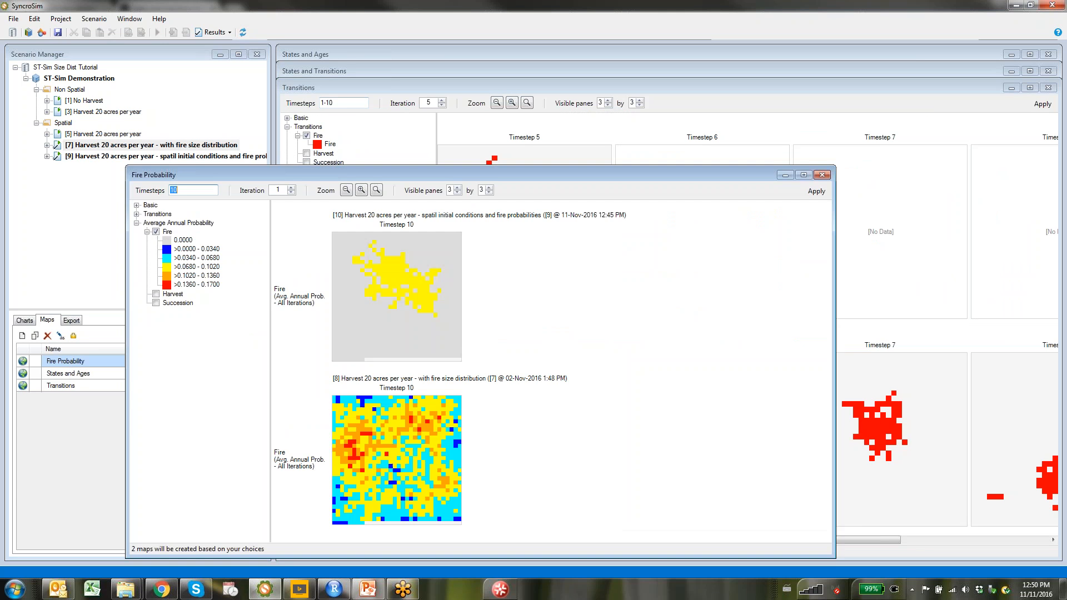
{"action": "left_click_drag", "start_coordinate": [480, 172], "coordinate": [663, 91]}
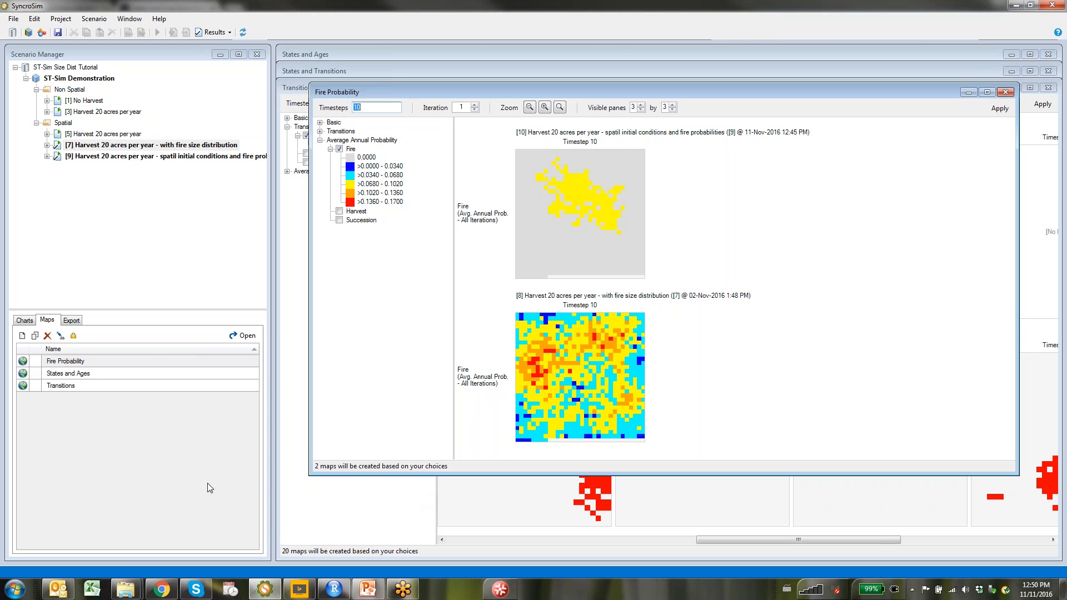
In Chrome, go from the Getting Started tab to the SyncroSim documentation main page
{"action": "left_click", "coordinate": [158, 594]}
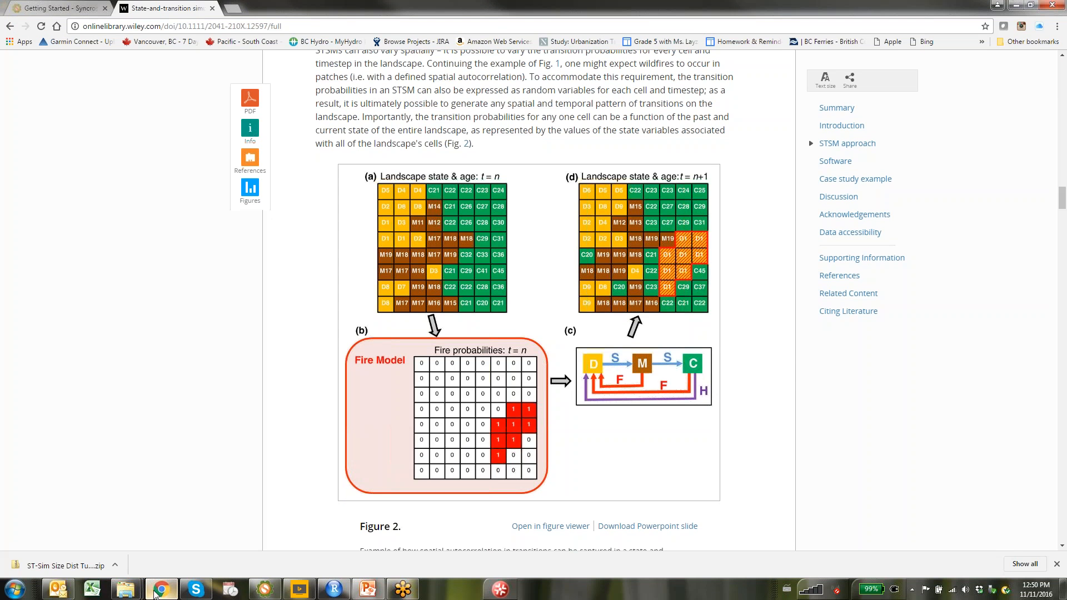
{"action": "left_click", "coordinate": [38, 9]}
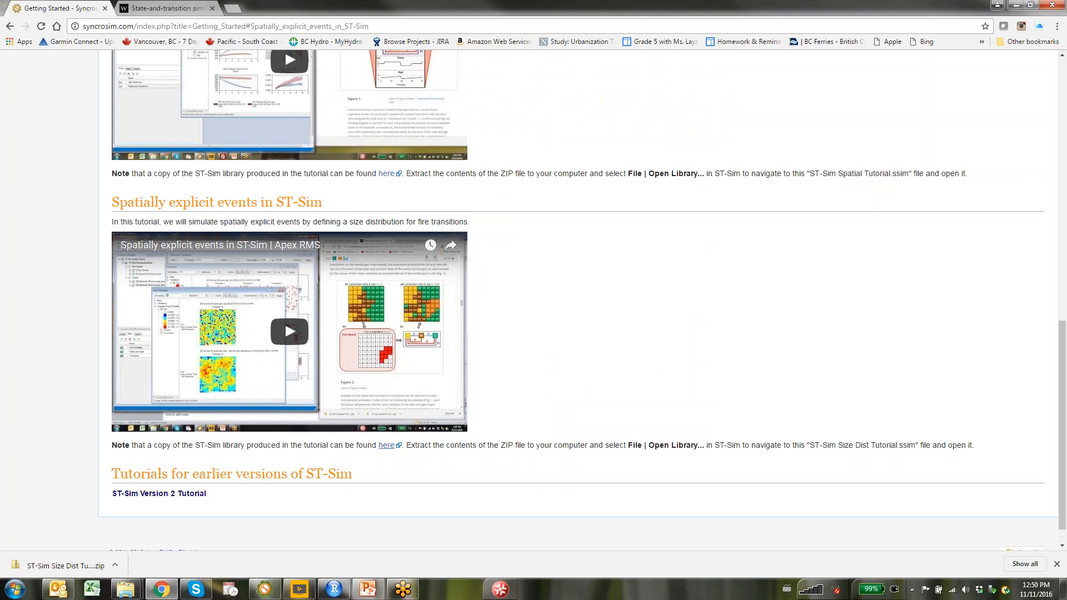
{"action": "scroll", "coordinate": [70, 171], "scroll_direction": "up", "scroll_amount": 15}
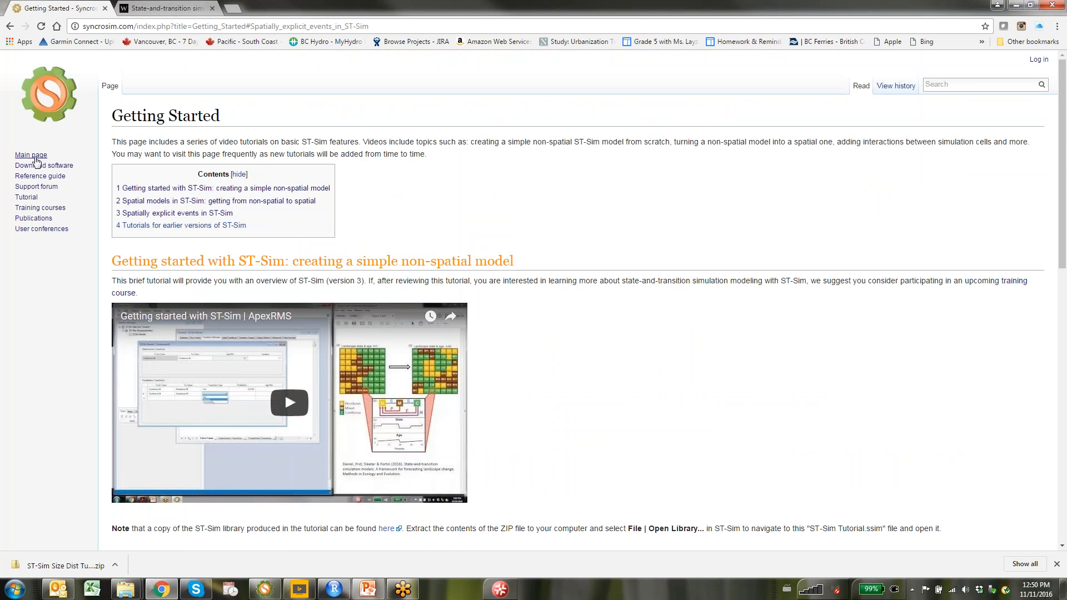
{"action": "left_click", "coordinate": [31, 156]}
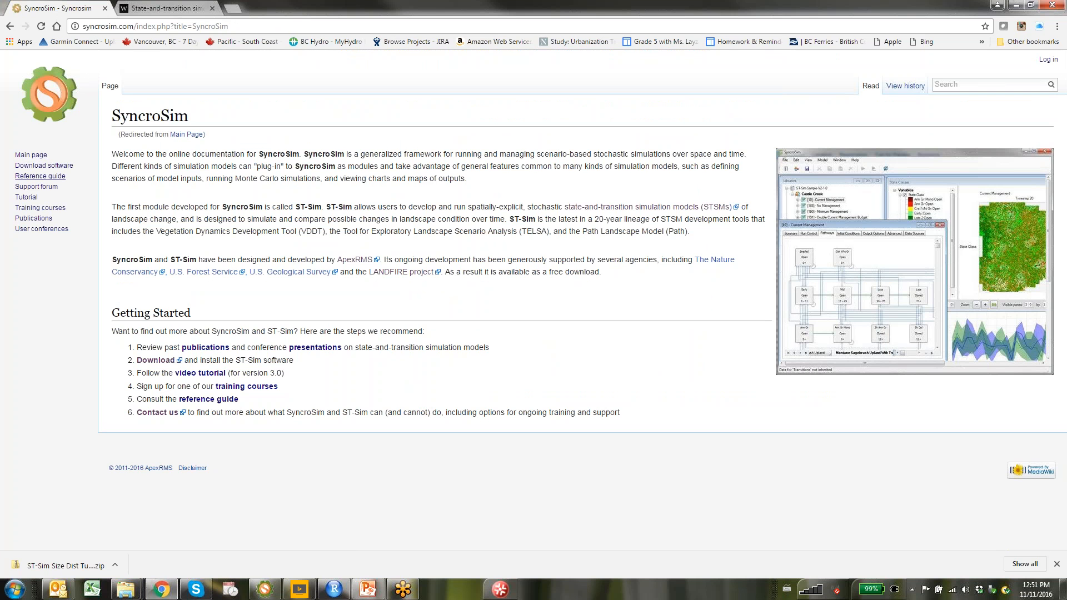
In a new tab, open apexrms.com and go to the STSM Questions and Answers forum
{"action": "left_click", "coordinate": [234, 8]}
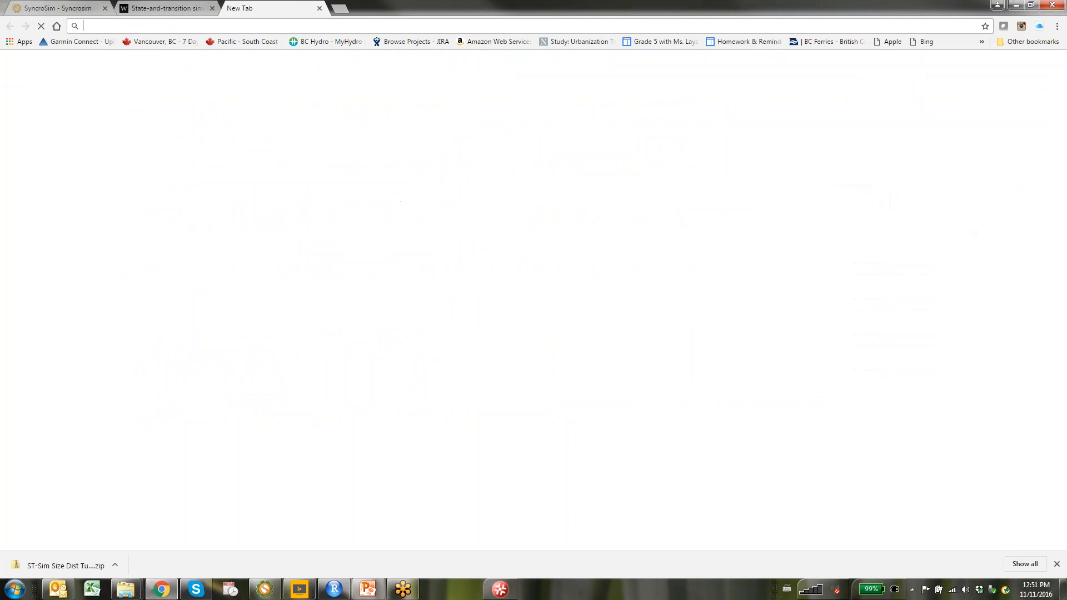
{"action": "left_click", "coordinate": [400, 291]}
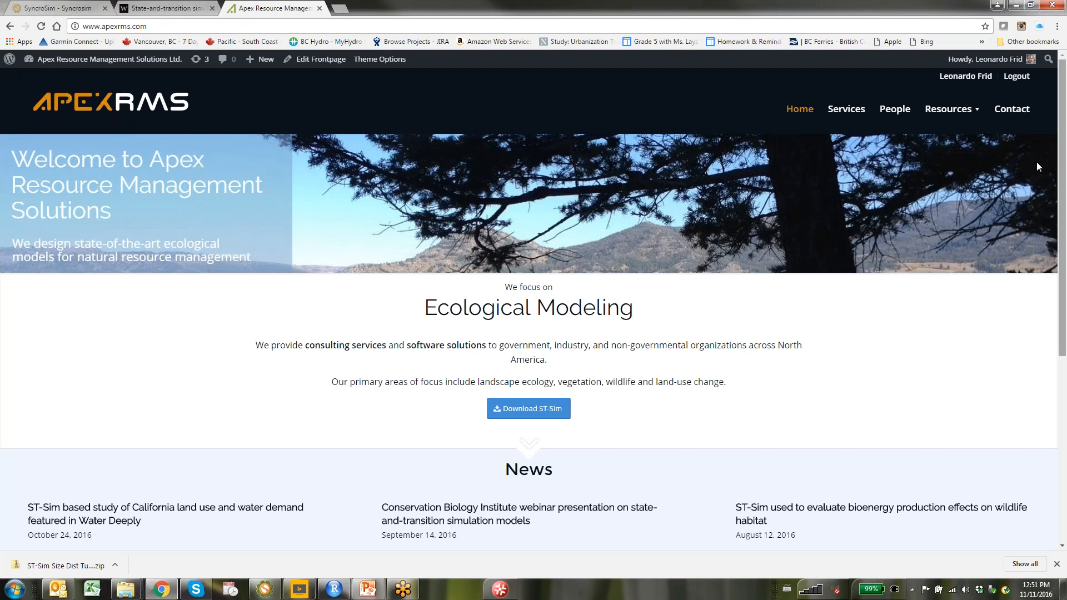
{"action": "mouse_move", "coordinate": [945, 111]}
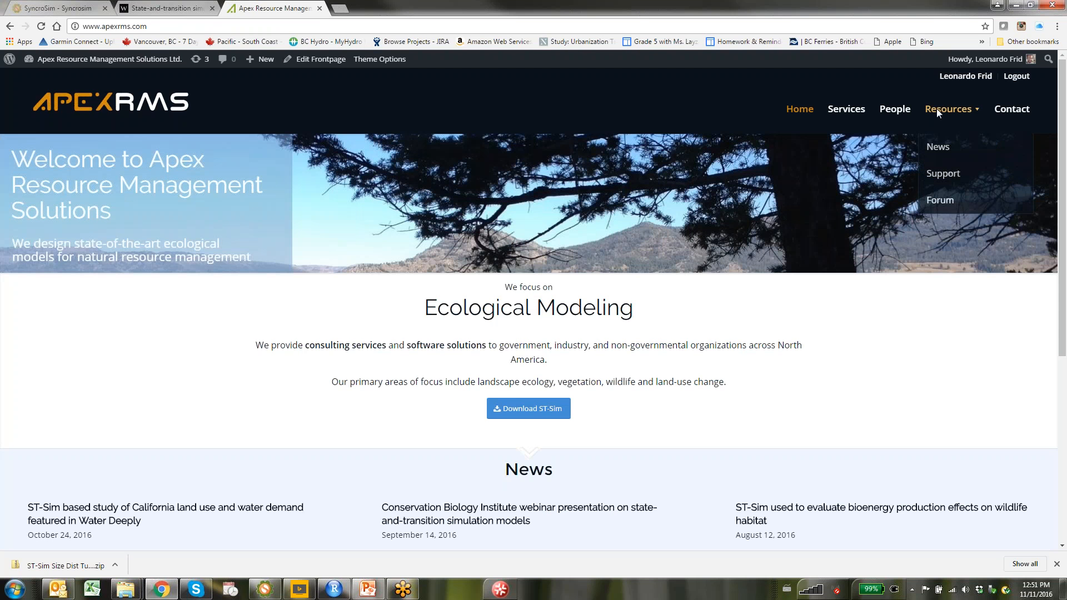
{"action": "left_click", "coordinate": [940, 200]}
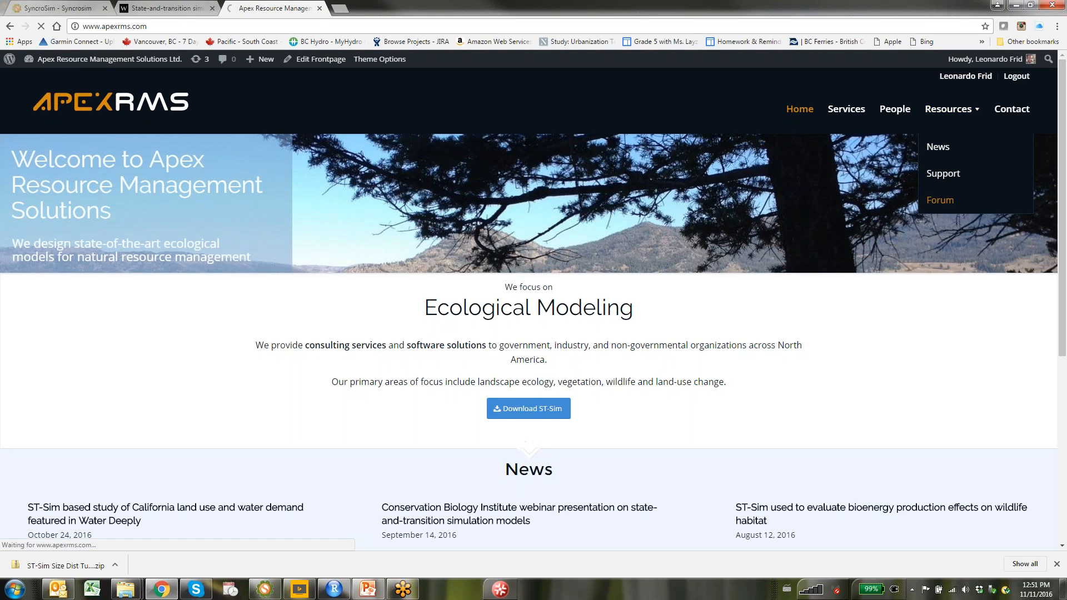